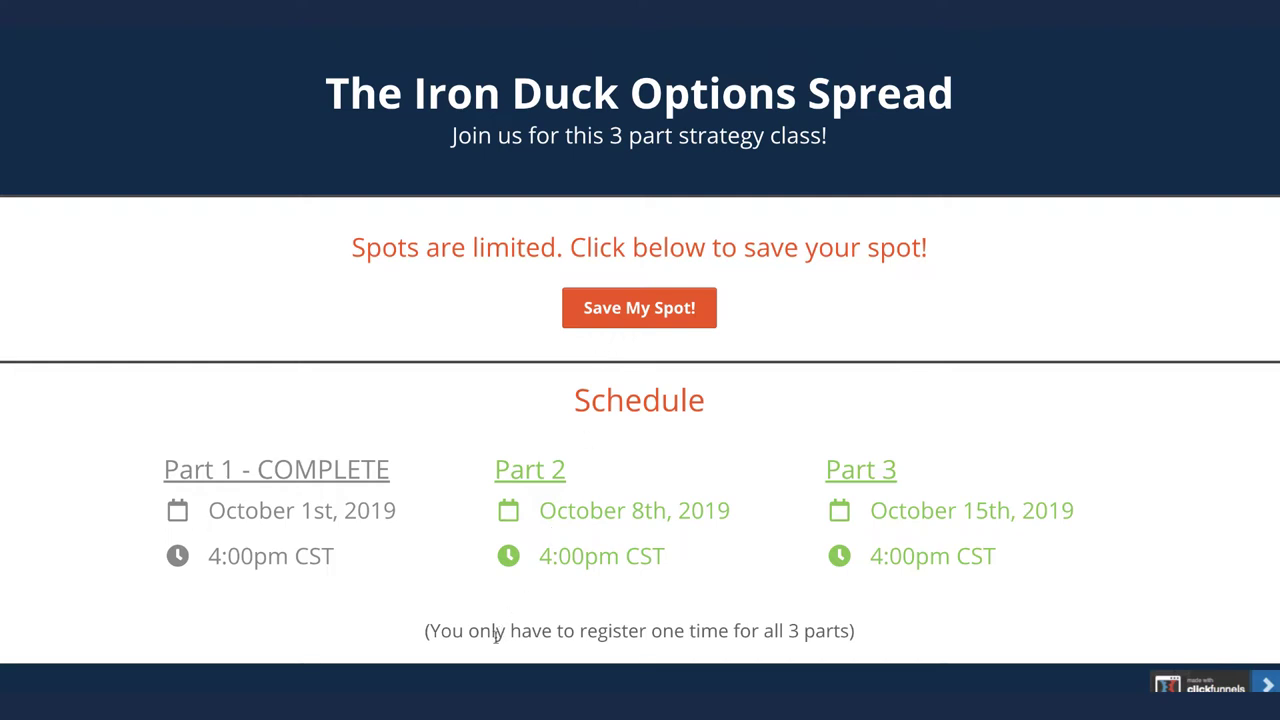
Highlight the register-once note, clear it, then highlight Part 2's '4:00pm CST' start time.
{"action": "left_click_drag", "start_coordinate": [428, 631], "coordinate": [877, 643]}
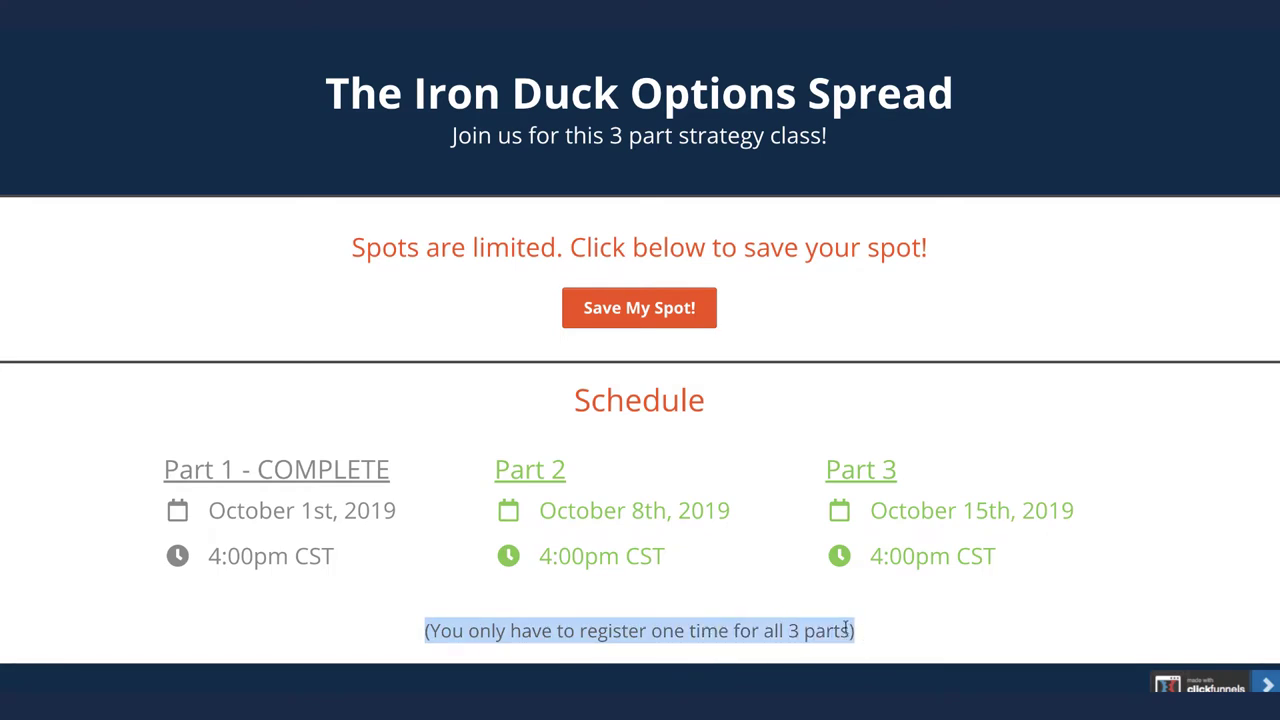
{"action": "left_click", "coordinate": [731, 576]}
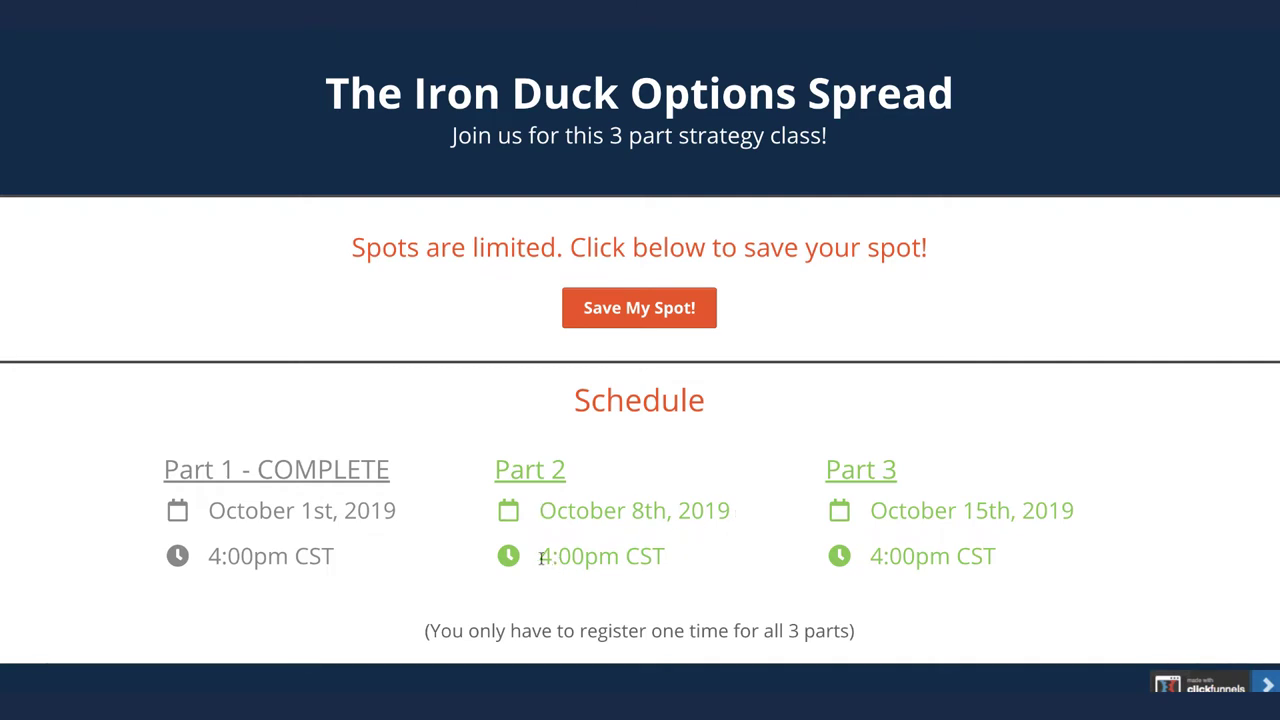
{"action": "left_click_drag", "start_coordinate": [540, 559], "coordinate": [685, 569]}
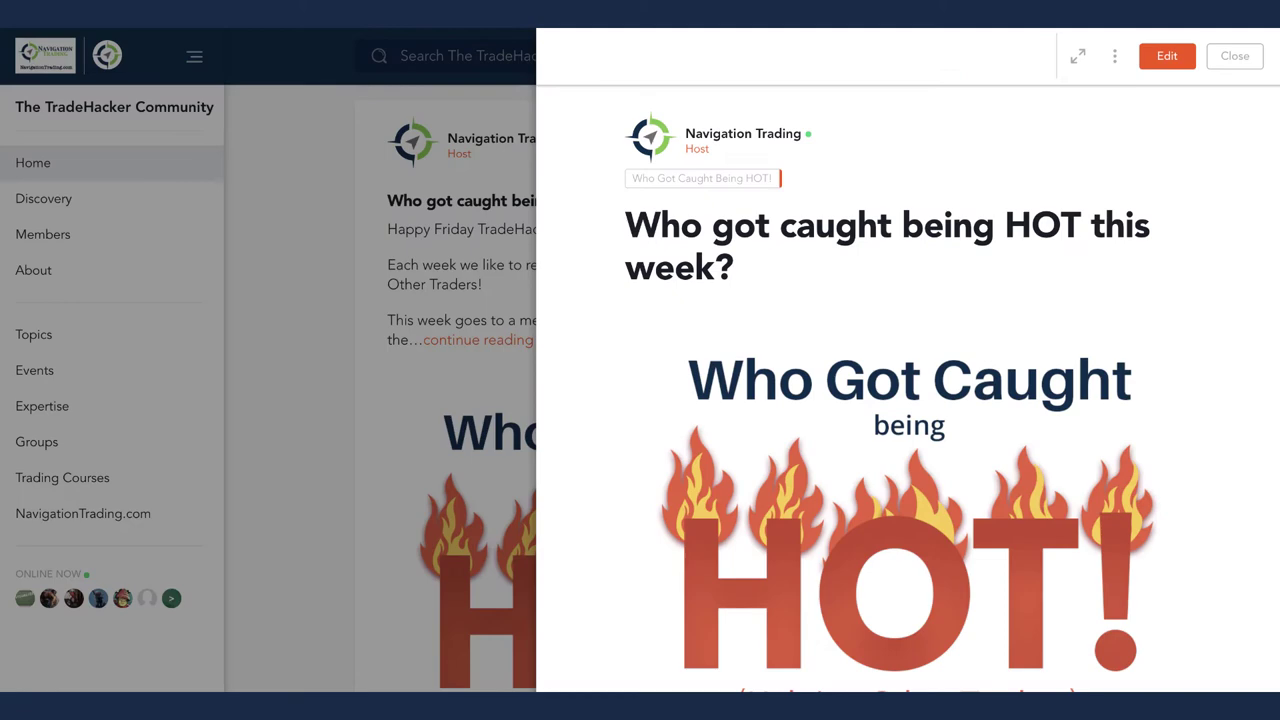
Scroll the recognition post, highlight the member's name and underline 'great questions in'.
{"action": "scroll", "coordinate": [1123, 380], "scroll_direction": "down", "scroll_amount": 7}
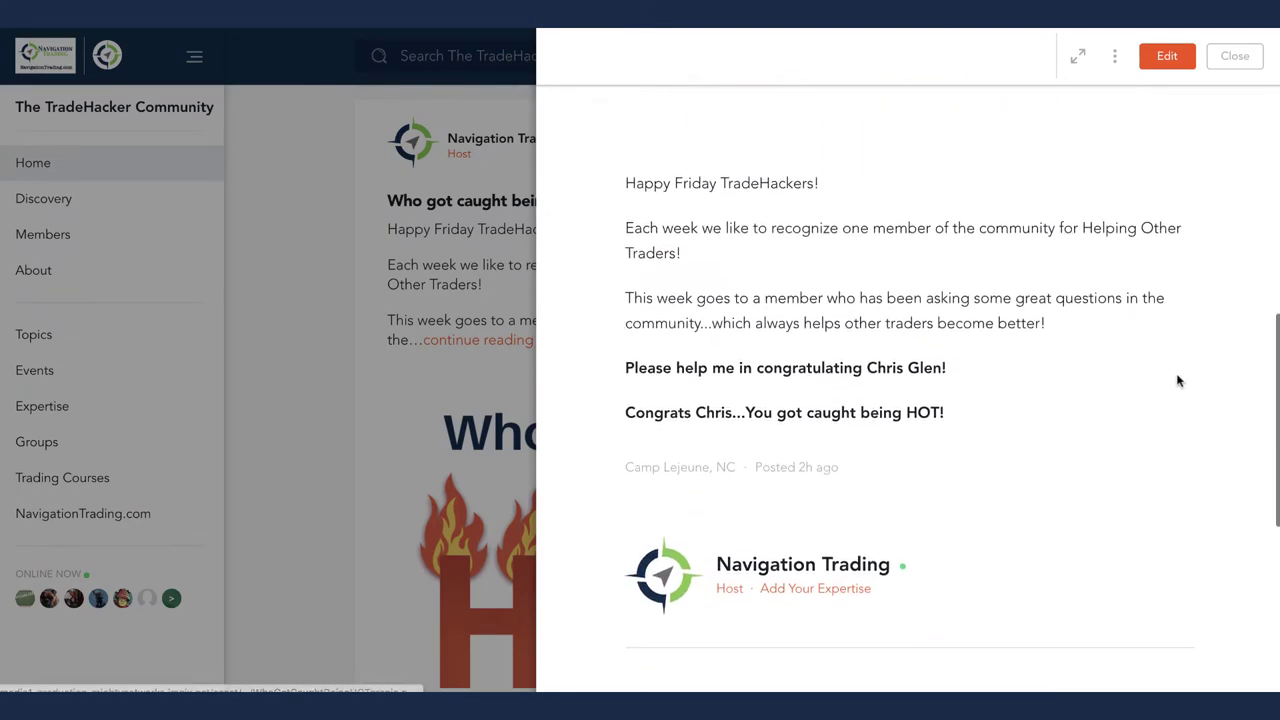
{"action": "left_click_drag", "start_coordinate": [871, 368], "coordinate": [933, 372]}
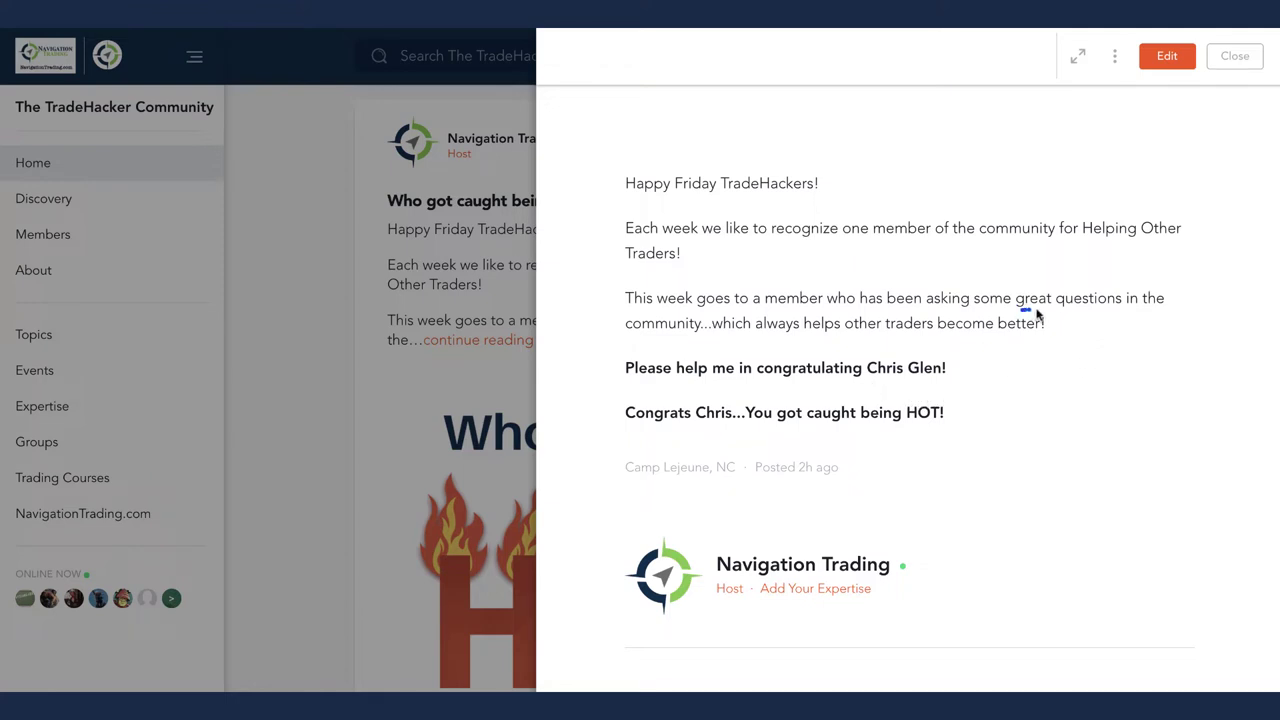
{"action": "left_click_drag", "start_coordinate": [1018, 311], "coordinate": [1142, 312]}
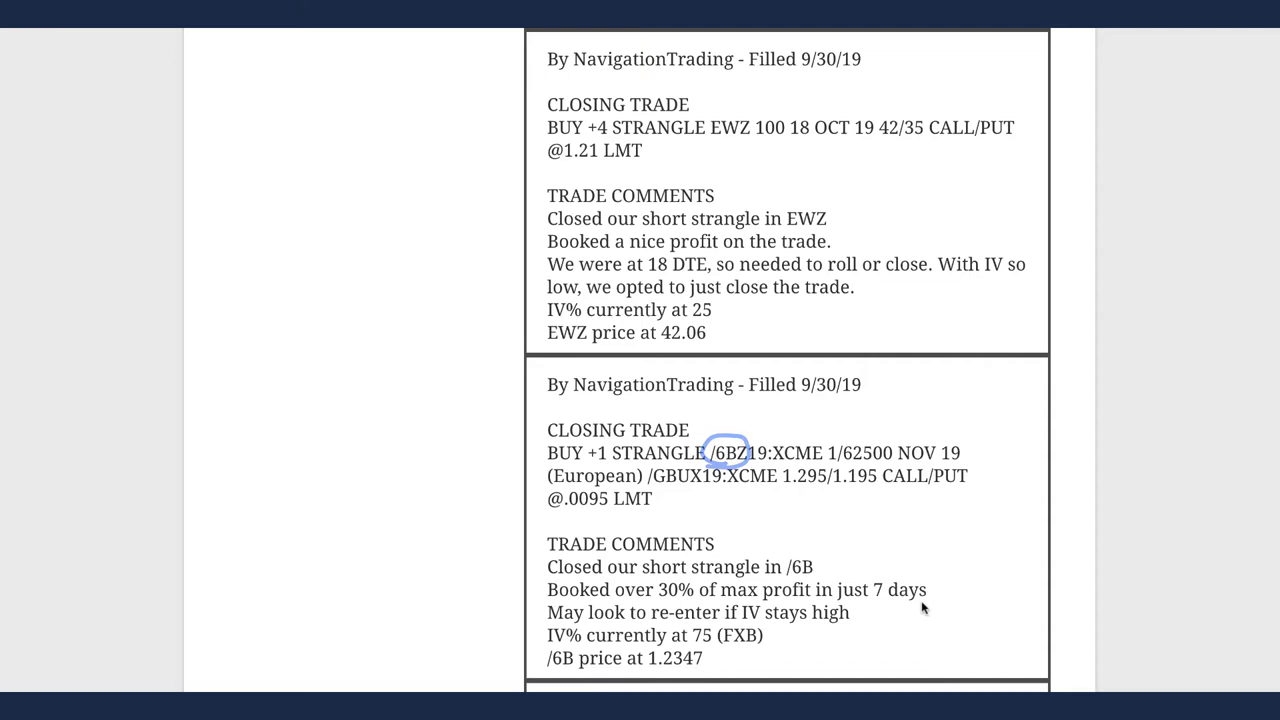
Circle the /6B over-30%-of-max-profit note and scroll back up the alerts.
{"action": "mouse_move", "coordinate": [695, 587]}
{"action": "left_mouse_down"}
{"action": "mouse_move", "coordinate": [604, 594]}
{"action": "mouse_move", "coordinate": [784, 608]}
{"action": "mouse_move", "coordinate": [820, 578]}
{"action": "mouse_move", "coordinate": [648, 578]}
{"action": "left_mouse_up"}
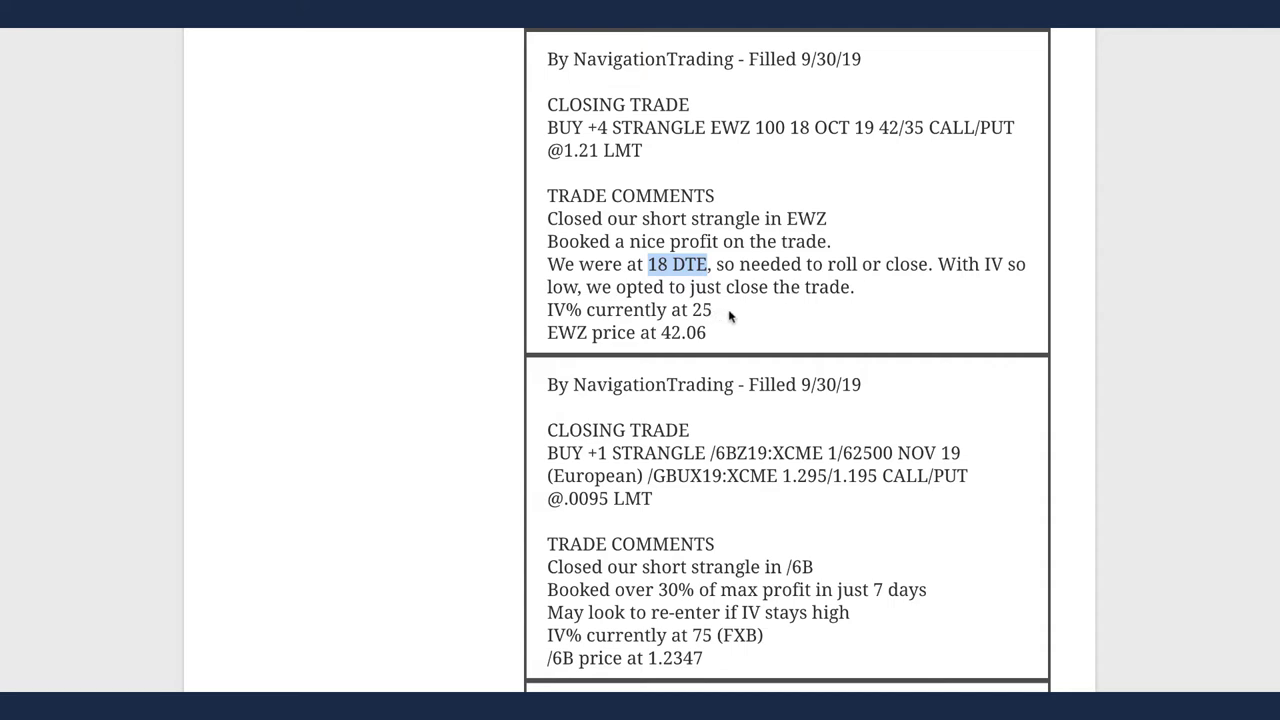
{"action": "scroll", "coordinate": [786, 330], "scroll_direction": "up", "scroll_amount": 5}
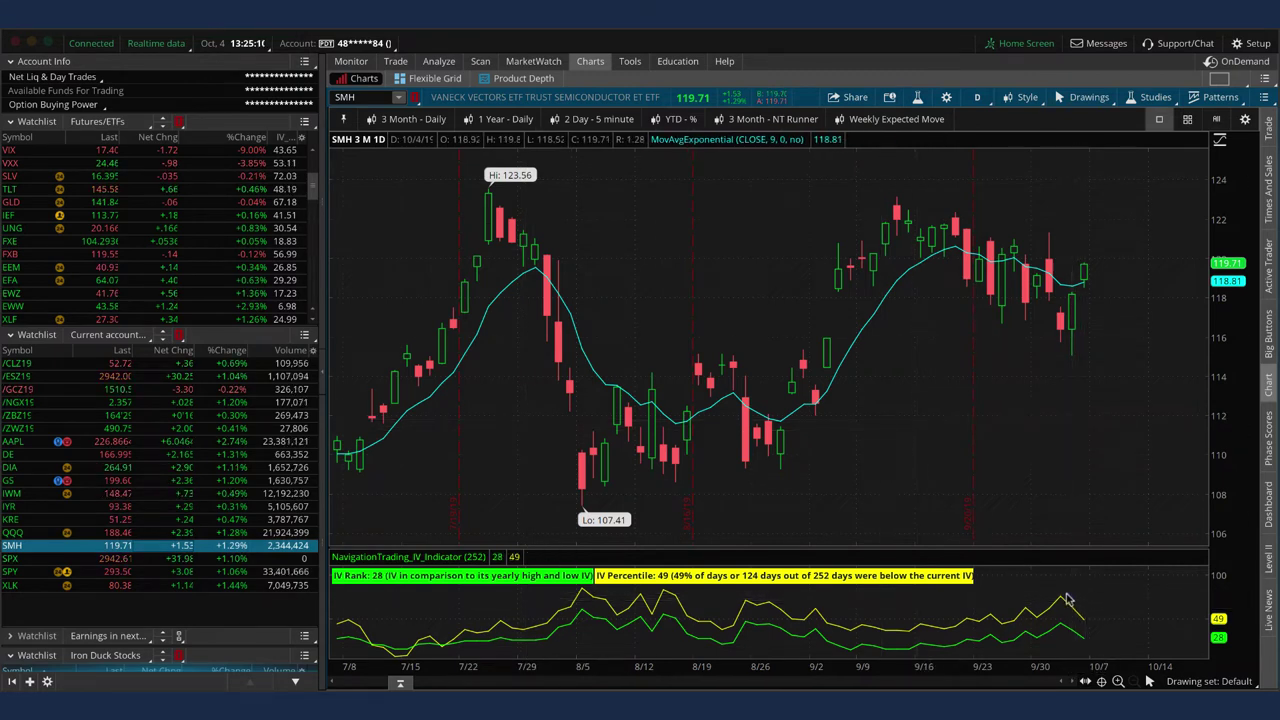
Mark the IV drop on the SMH chart and annotate the SMH position's risk profile.
{"action": "left_click_drag", "start_coordinate": [1063, 595], "coordinate": [1098, 620]}
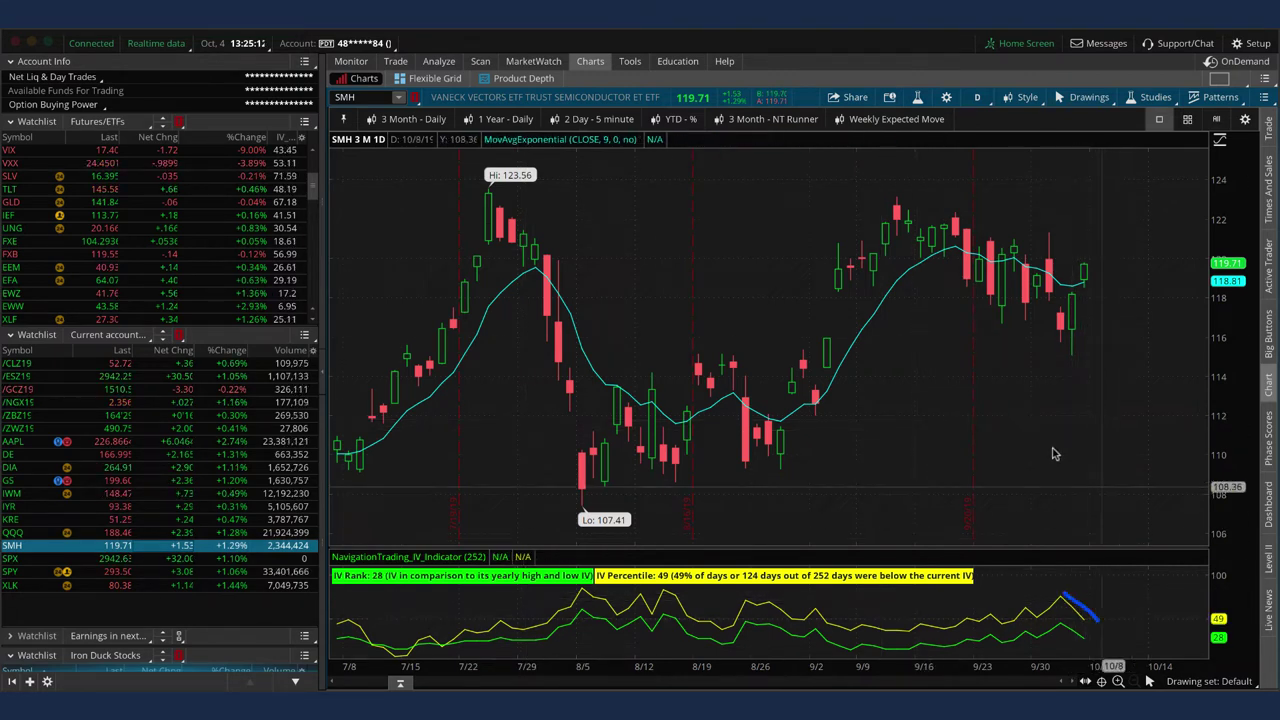
{"action": "left_click", "coordinate": [438, 61]}
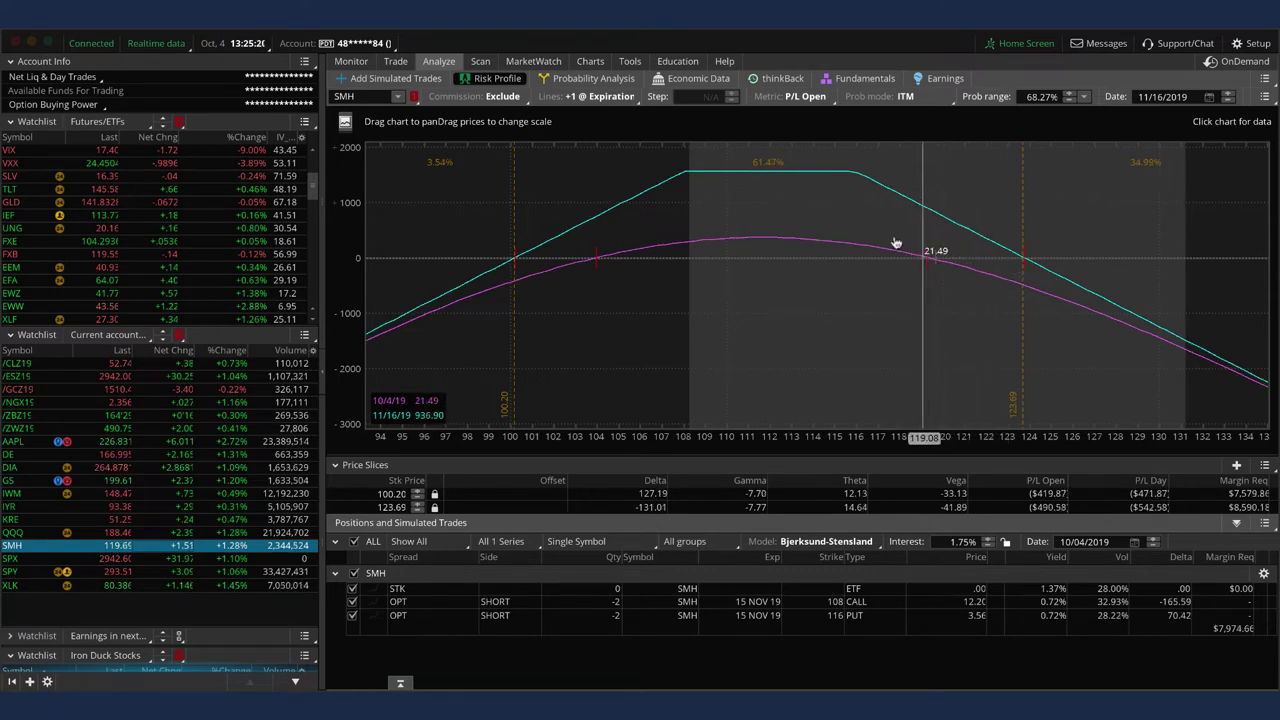
{"action": "mouse_move", "coordinate": [883, 236]}
{"action": "left_mouse_down"}
{"action": "mouse_move", "coordinate": [882, 186]}
{"action": "mouse_move", "coordinate": [985, 182]}
{"action": "mouse_move", "coordinate": [1110, 186]}
{"action": "mouse_move", "coordinate": [1183, 238]}
{"action": "left_mouse_up"}
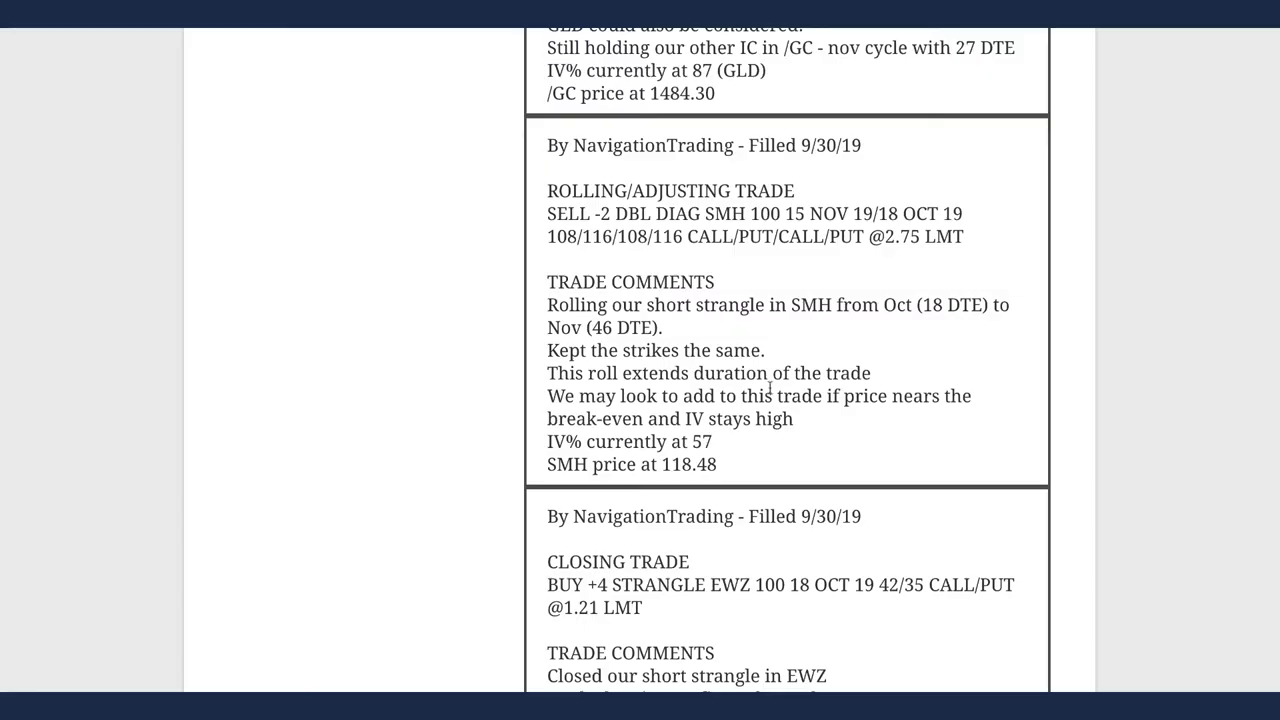
Load the /GCZ19 gold iron condor risk graph and rescale its price range around the condor.
{"action": "scroll", "coordinate": [769, 390], "scroll_direction": "up", "scroll_amount": 5}
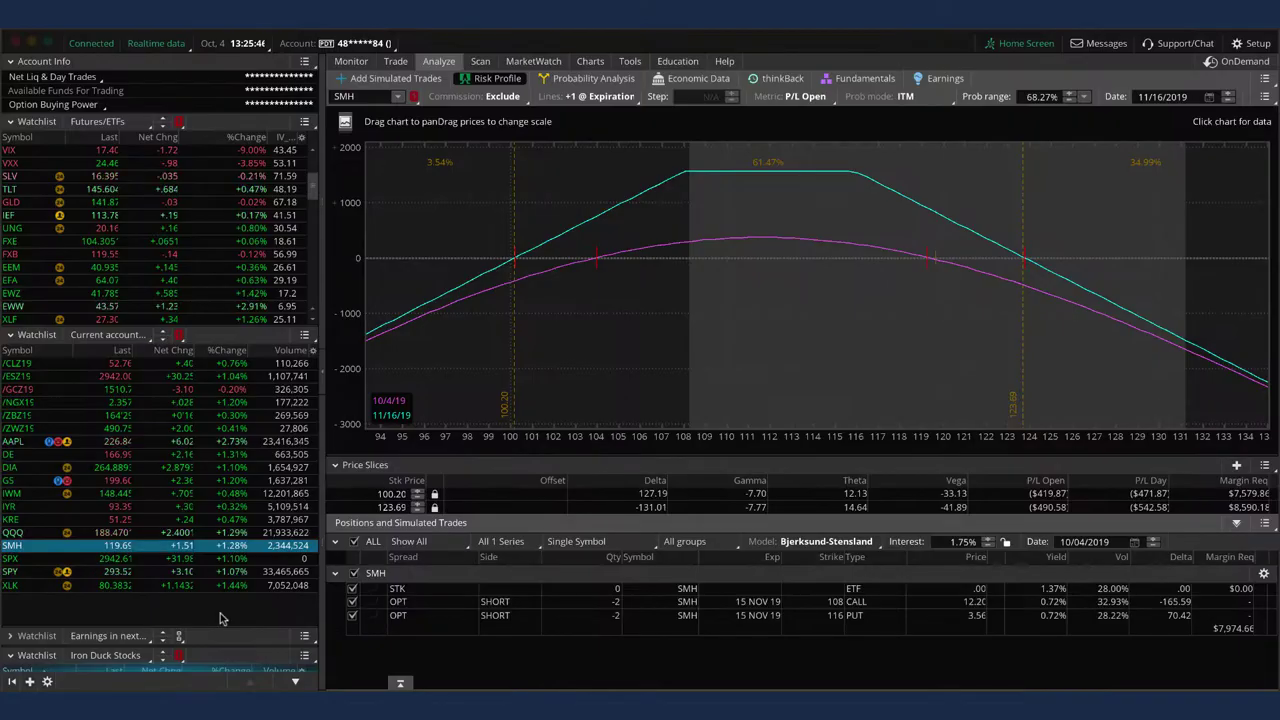
{"action": "left_click", "coordinate": [73, 390]}
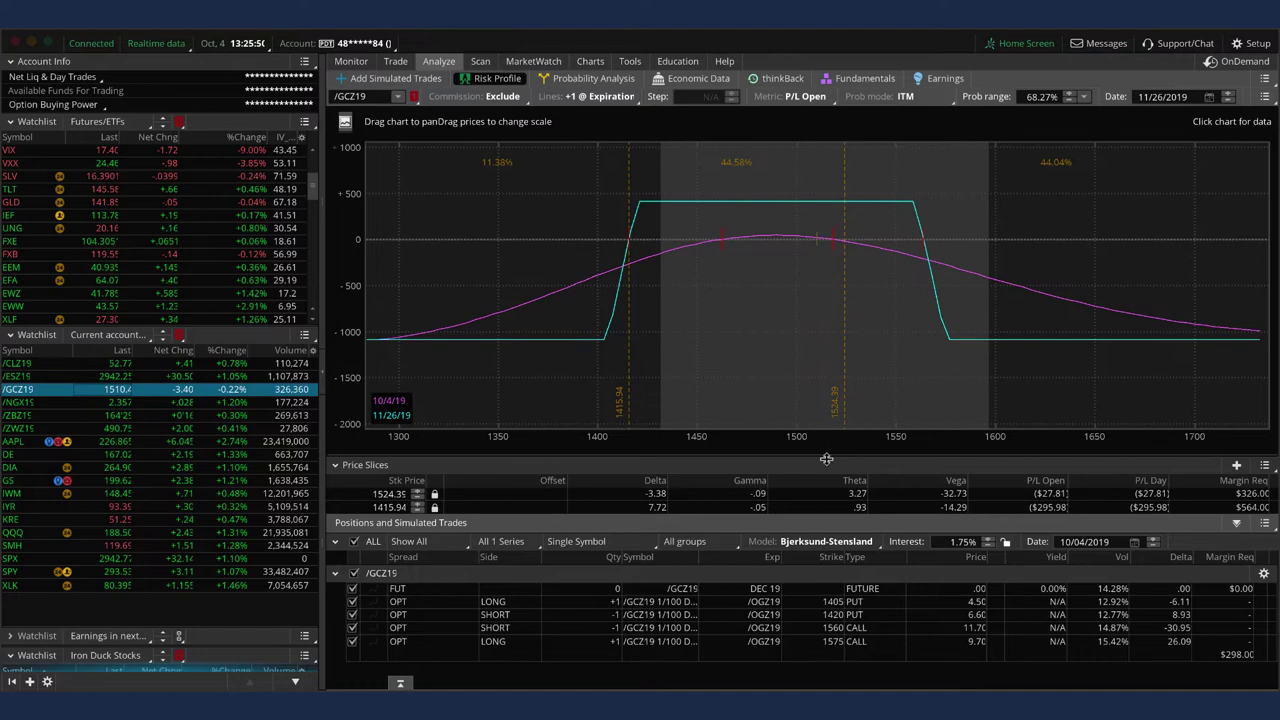
{"action": "mouse_move", "coordinate": [814, 445]}
{"action": "left_mouse_down"}
{"action": "mouse_move", "coordinate": [825, 408]}
{"action": "mouse_move", "coordinate": [737, 437]}
{"action": "mouse_move", "coordinate": [809, 440]}
{"action": "left_mouse_up"}
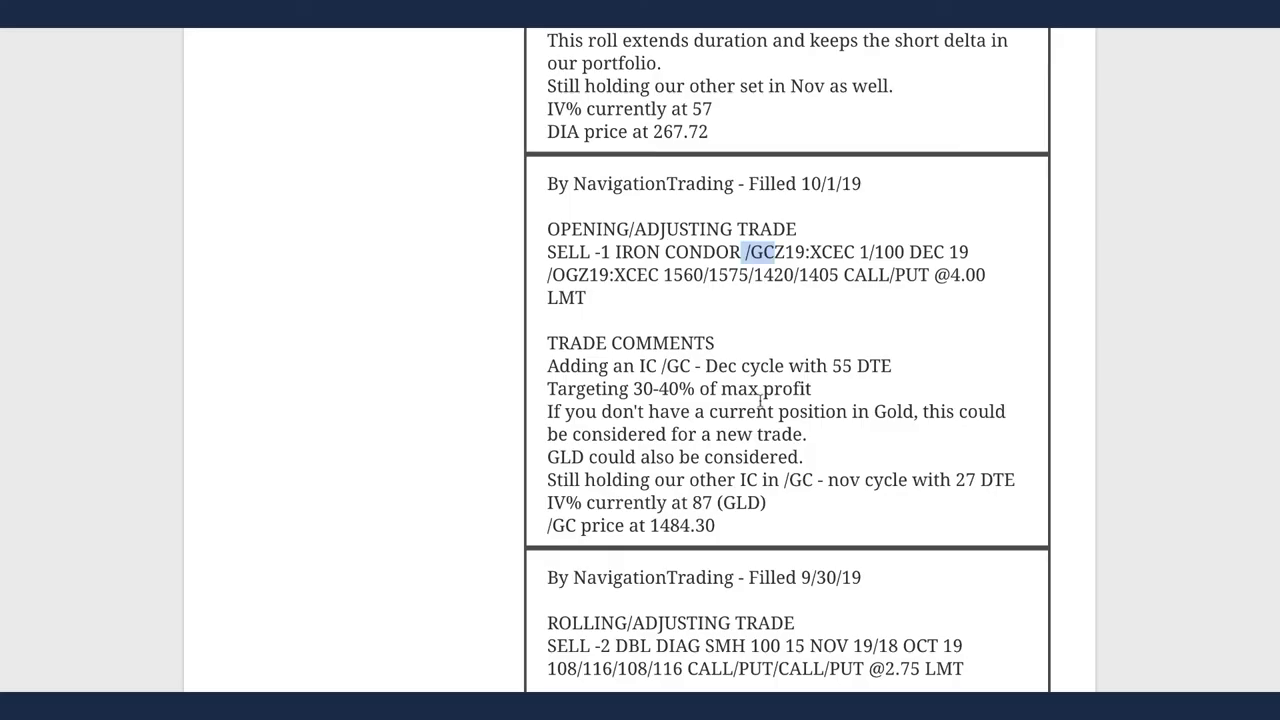
Highlight the DIA rolled short call verticals and the 50% max profit figure.
{"action": "scroll", "coordinate": [761, 400], "scroll_direction": "up", "scroll_amount": 4}
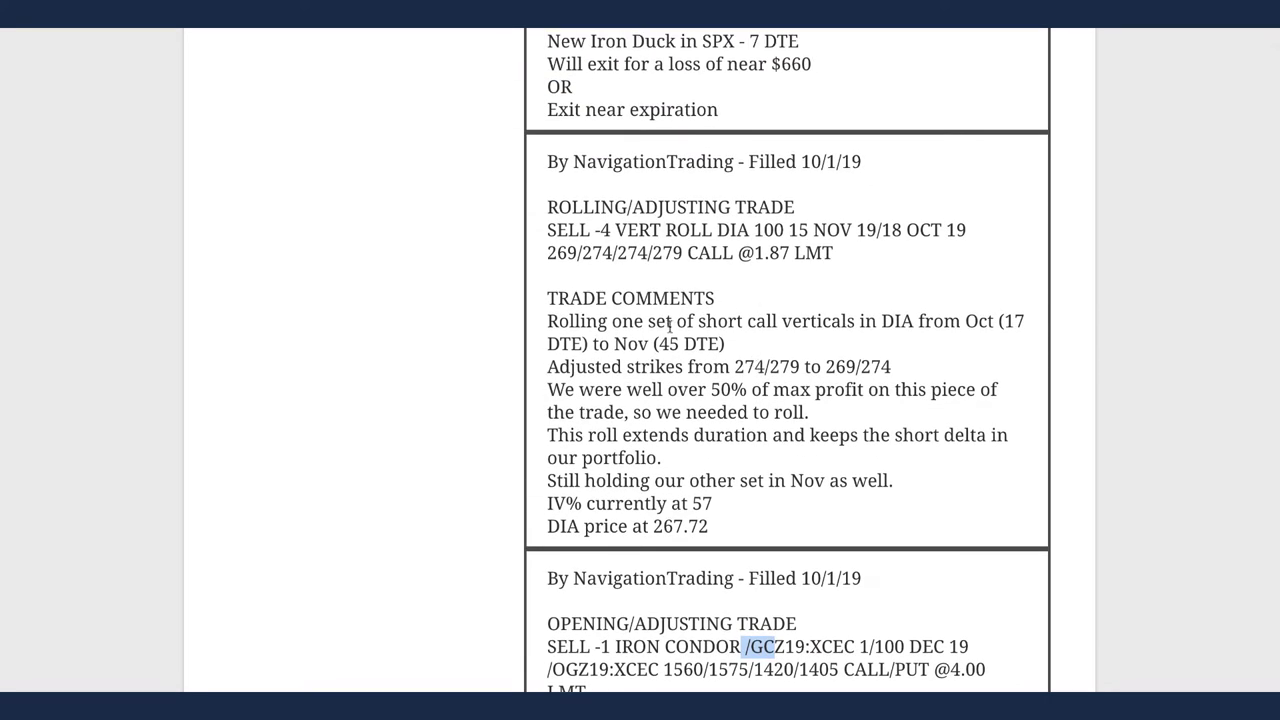
{"action": "left_click_drag", "start_coordinate": [613, 321], "coordinate": [856, 321]}
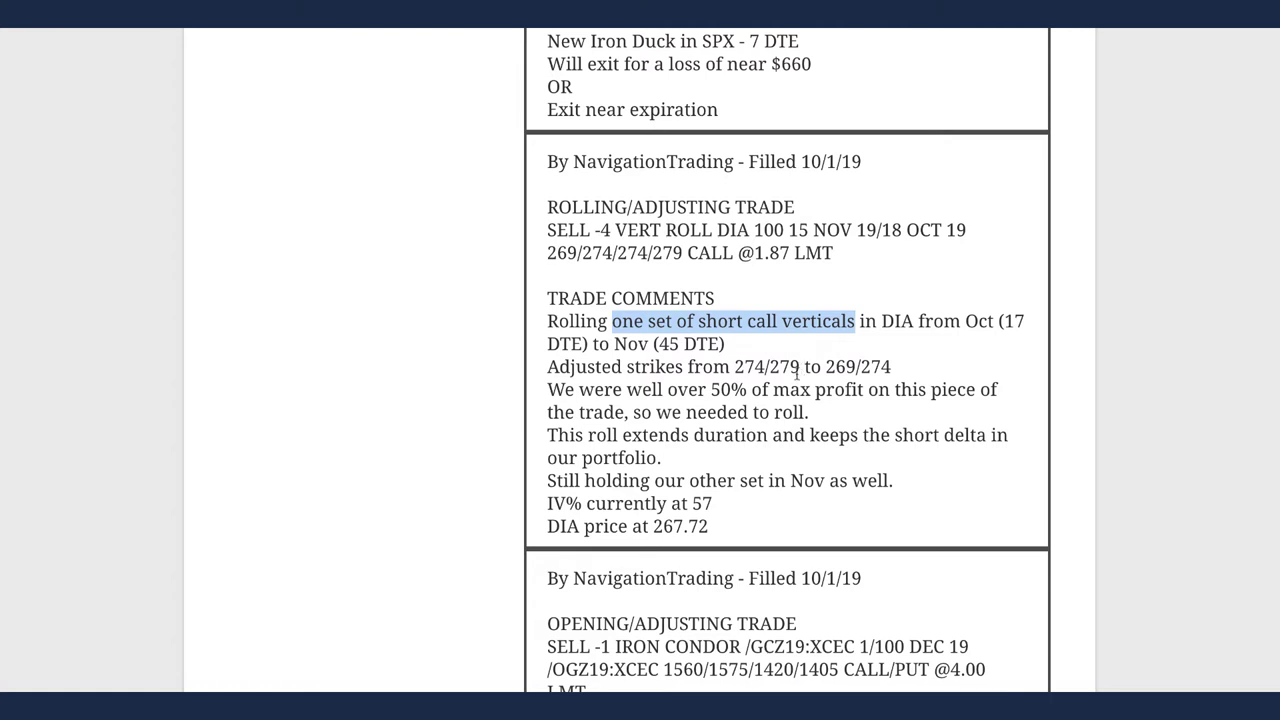
{"action": "left_click", "coordinate": [709, 389]}
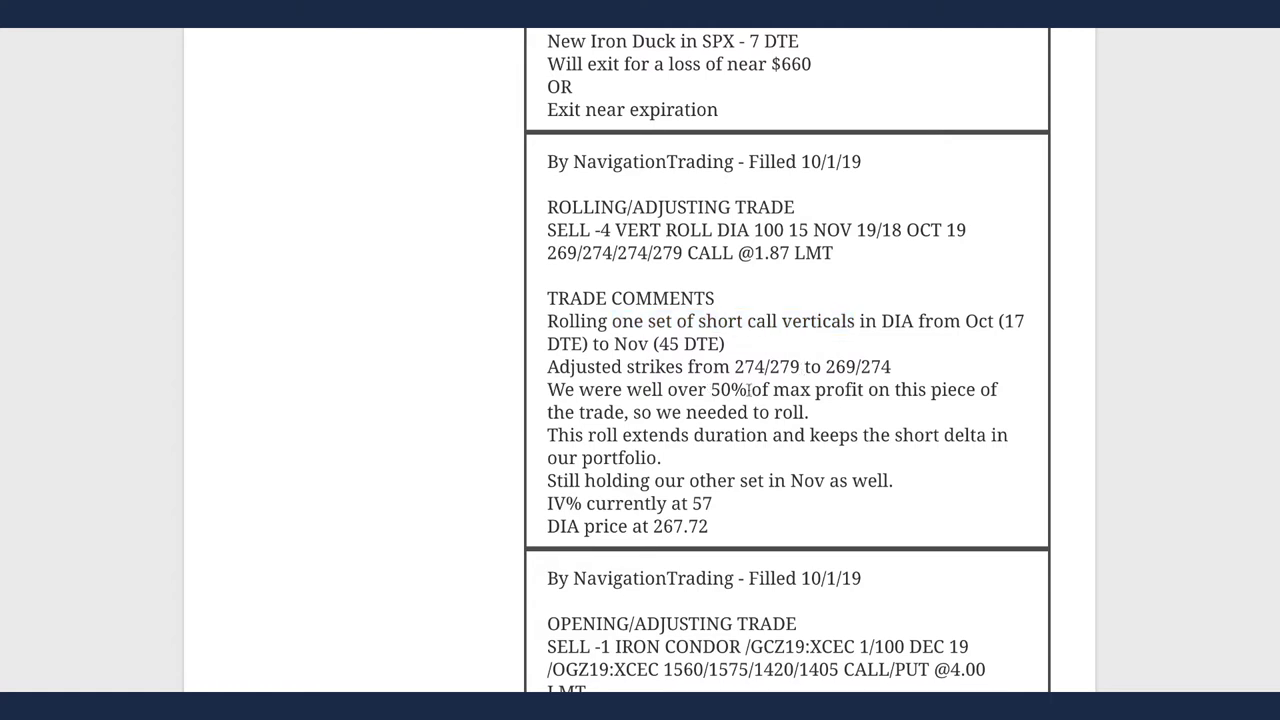
{"action": "left_click_drag", "start_coordinate": [749, 391], "coordinate": [697, 390]}
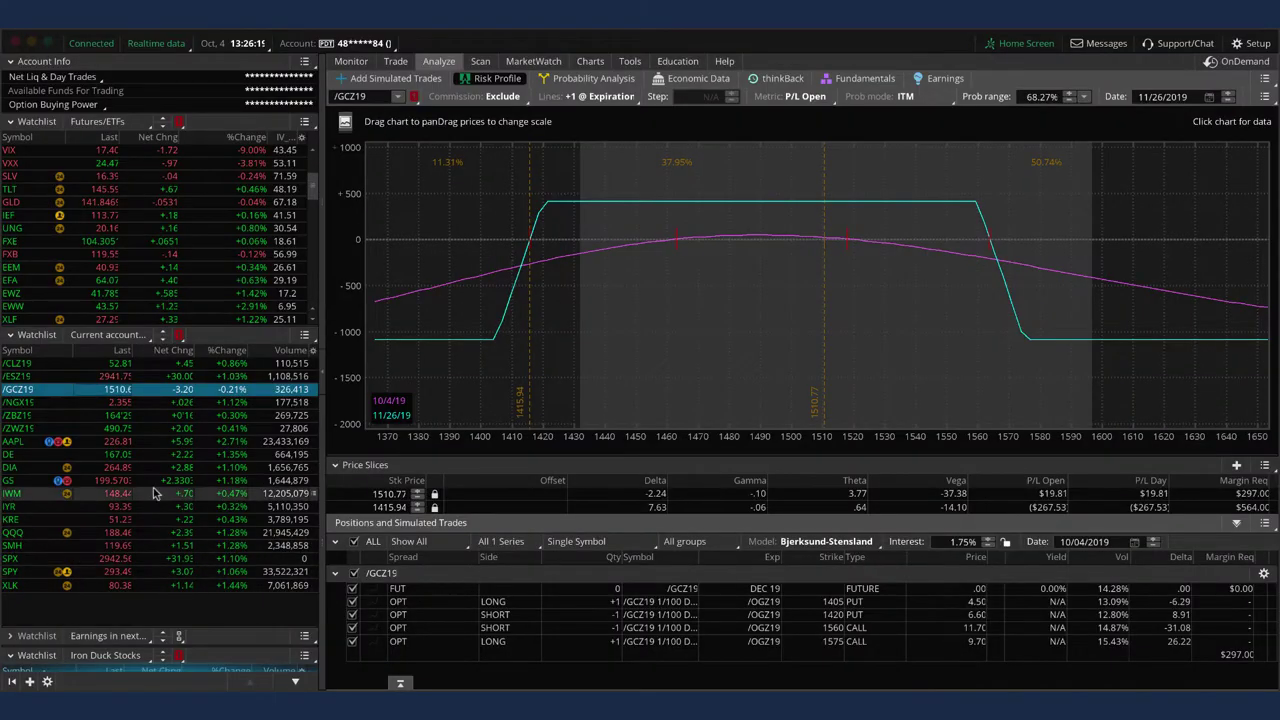
Bring up DIA's risk profile, then highlight the new SPX Iron Duck alert.
{"action": "left_click", "coordinate": [155, 467]}
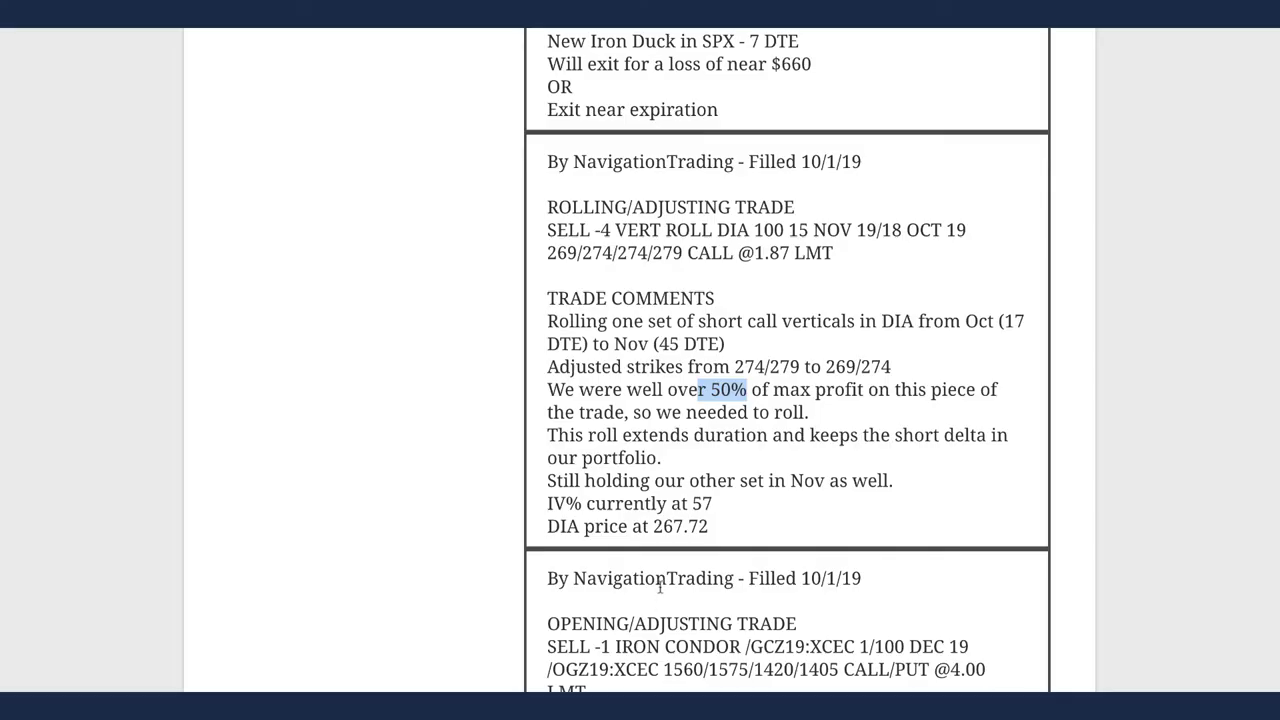
{"action": "scroll", "coordinate": [660, 587], "scroll_direction": "up", "scroll_amount": 5}
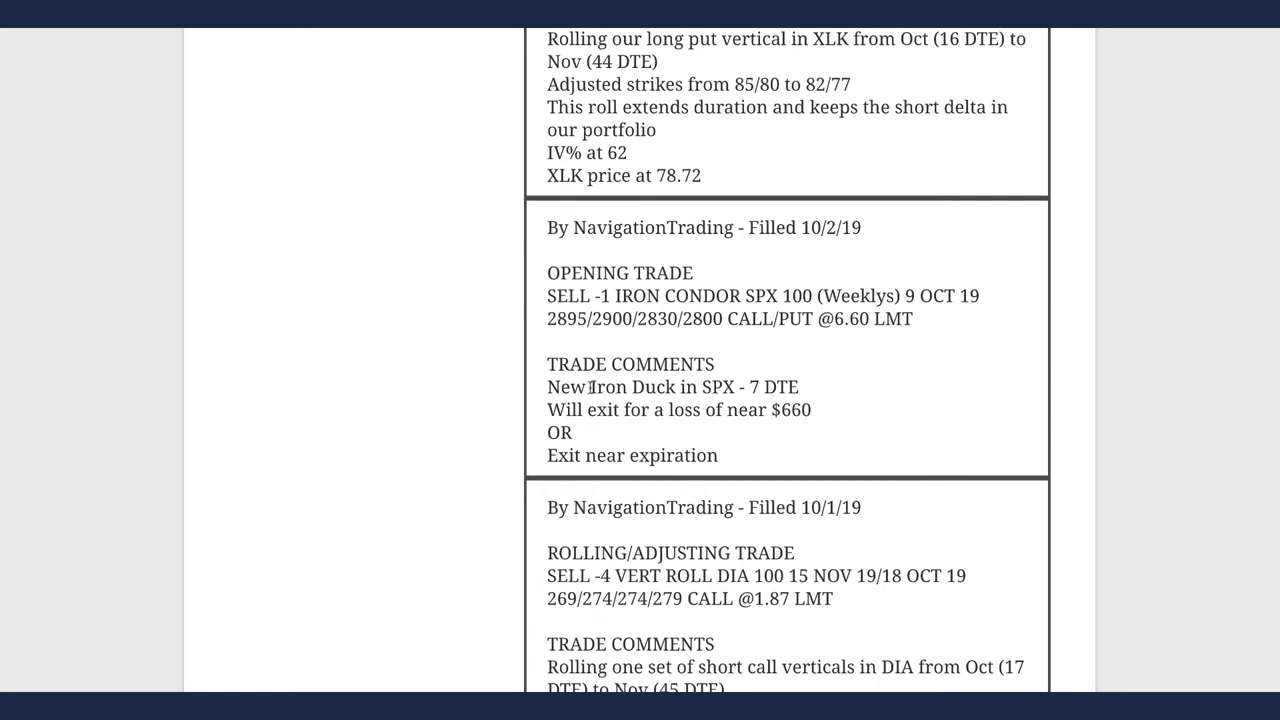
{"action": "left_click_drag", "start_coordinate": [590, 387], "coordinate": [809, 391]}
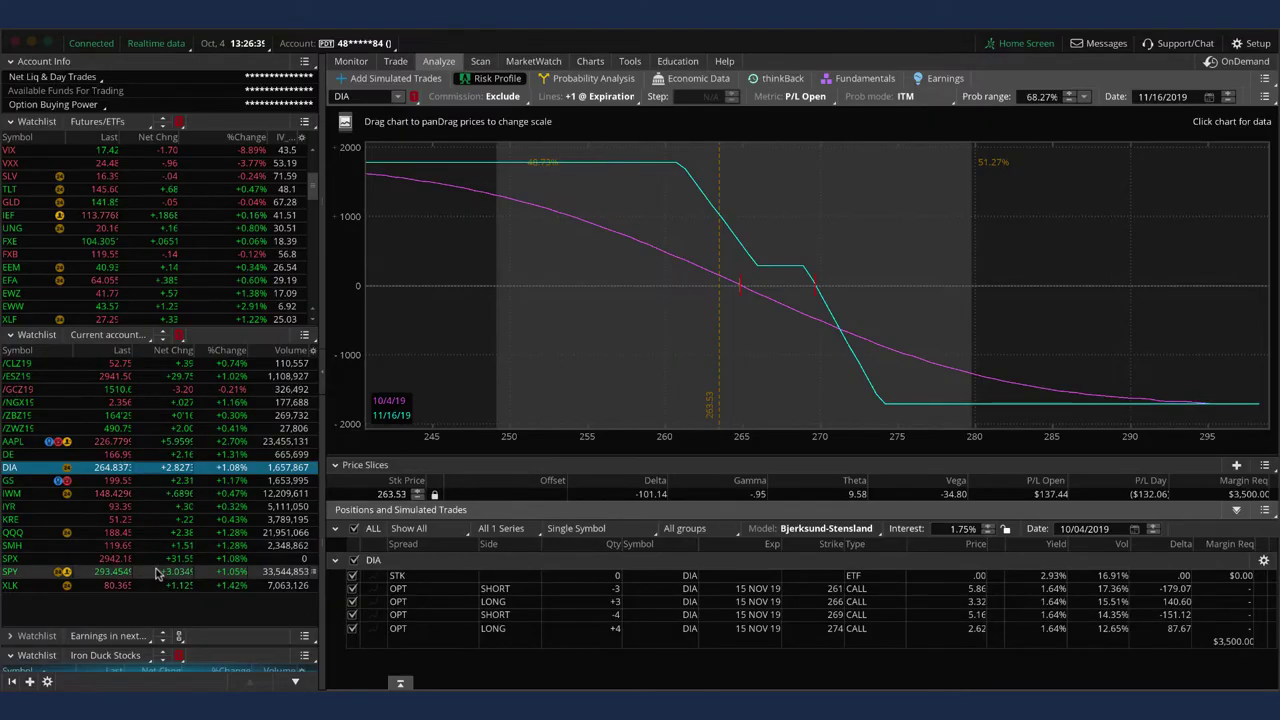
Graph the SPX 2800/2830/2895/2900 iron condor legs' risk profile, then open the SPX daily chart.
{"action": "left_click", "coordinate": [160, 558]}
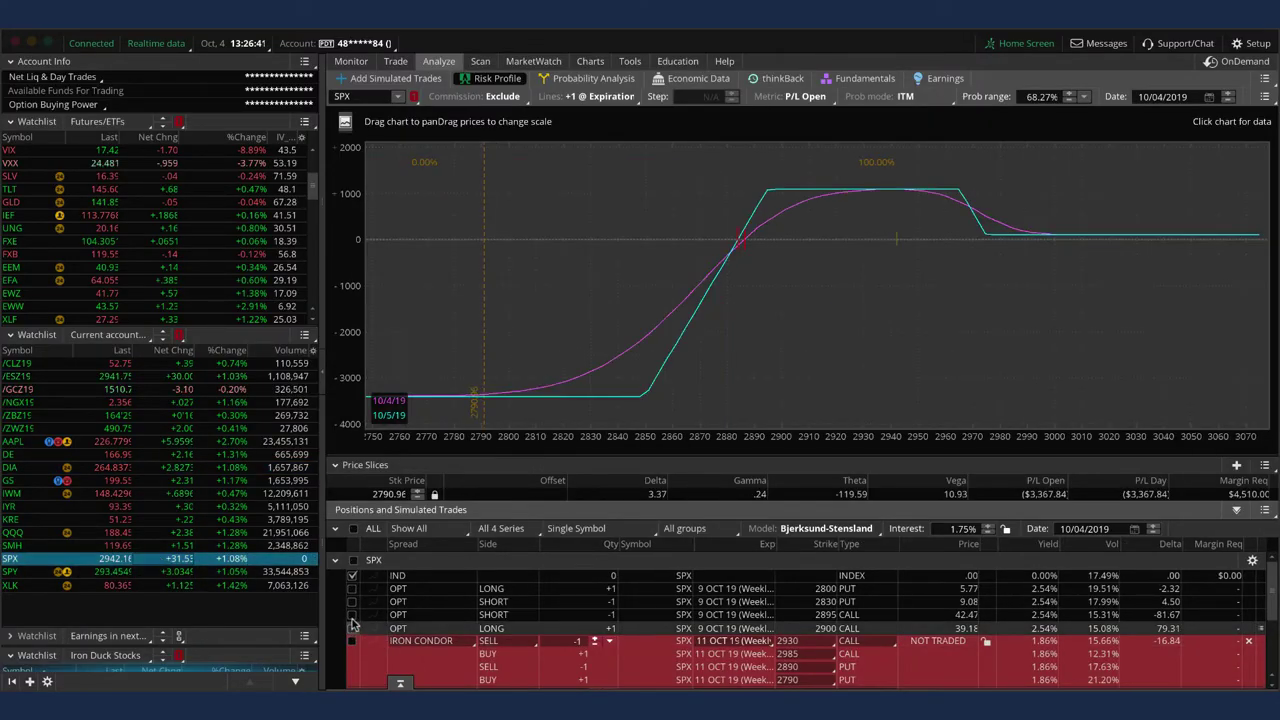
{"action": "left_click", "coordinate": [406, 628]}
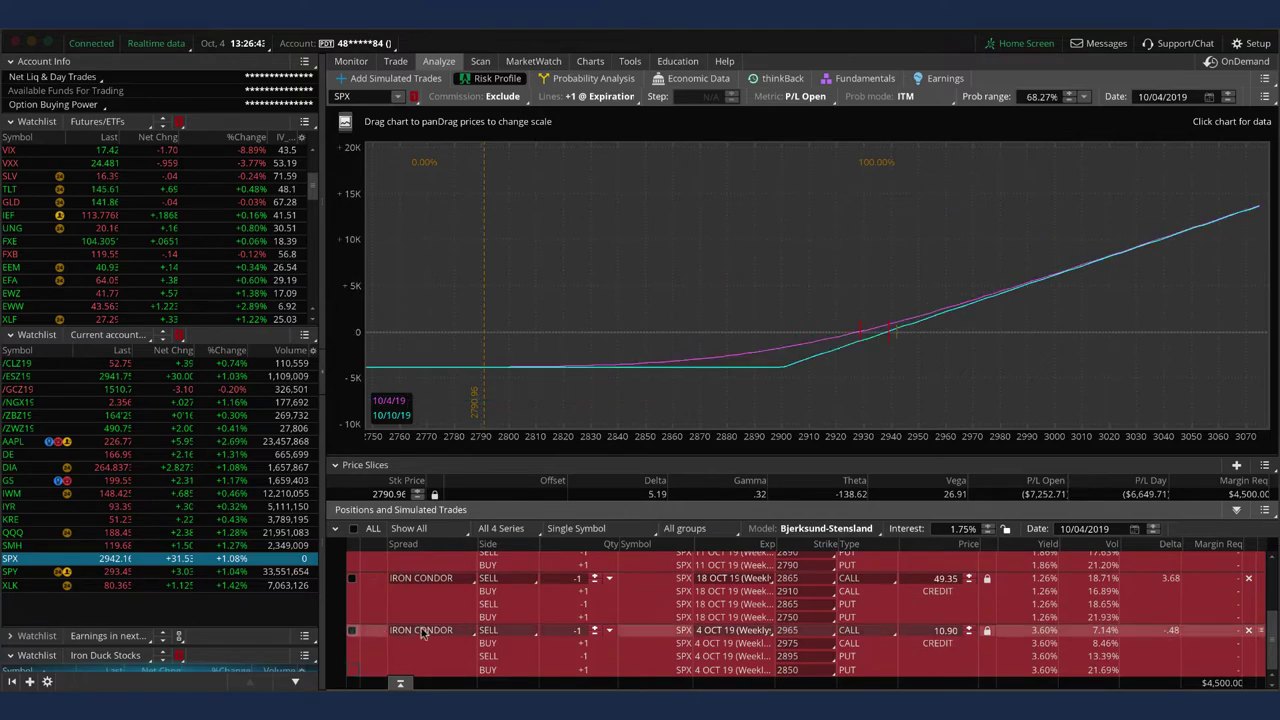
{"action": "left_click", "coordinate": [352, 614]}
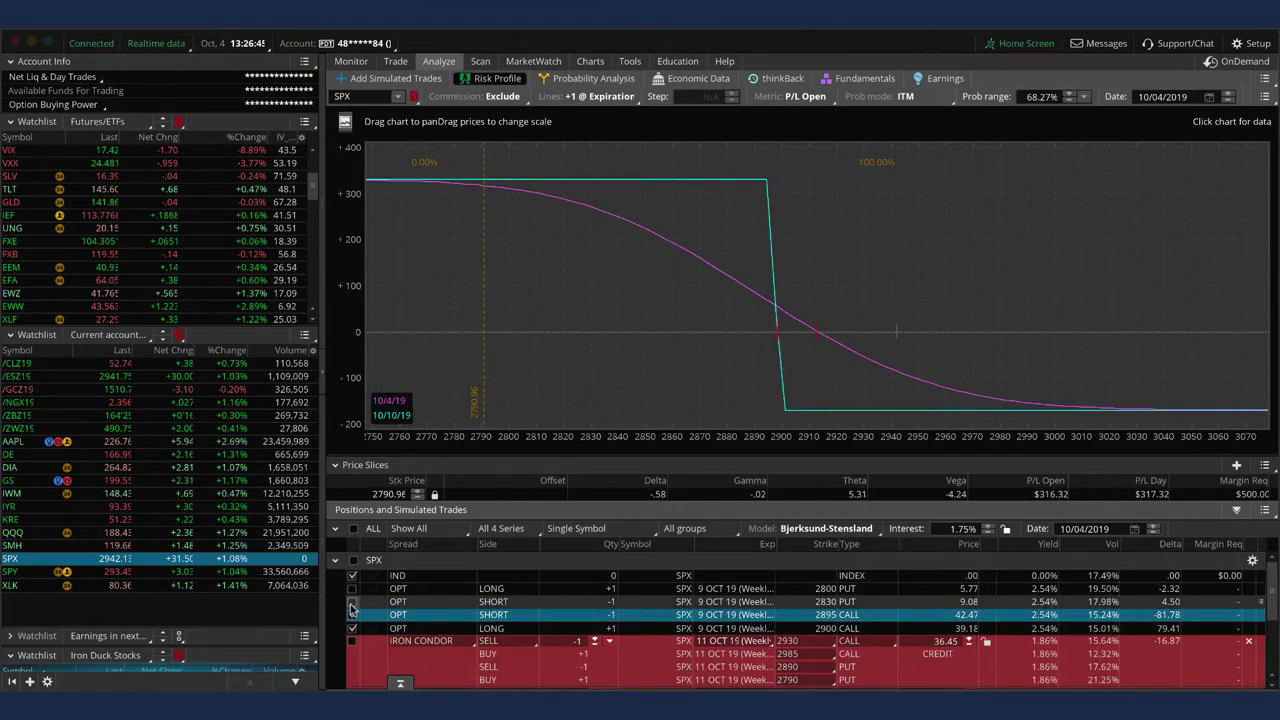
{"action": "left_click", "coordinate": [352, 601]}
{"action": "left_click", "coordinate": [352, 589]}
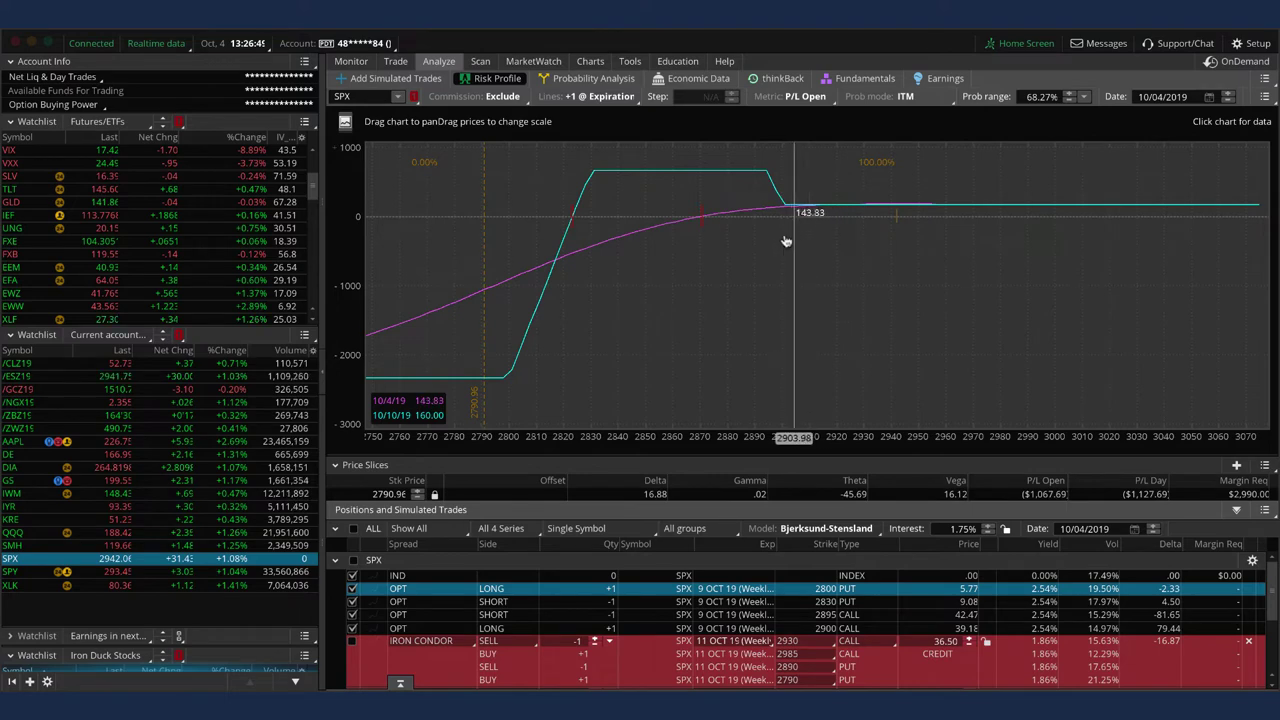
{"action": "left_click", "coordinate": [589, 62]}
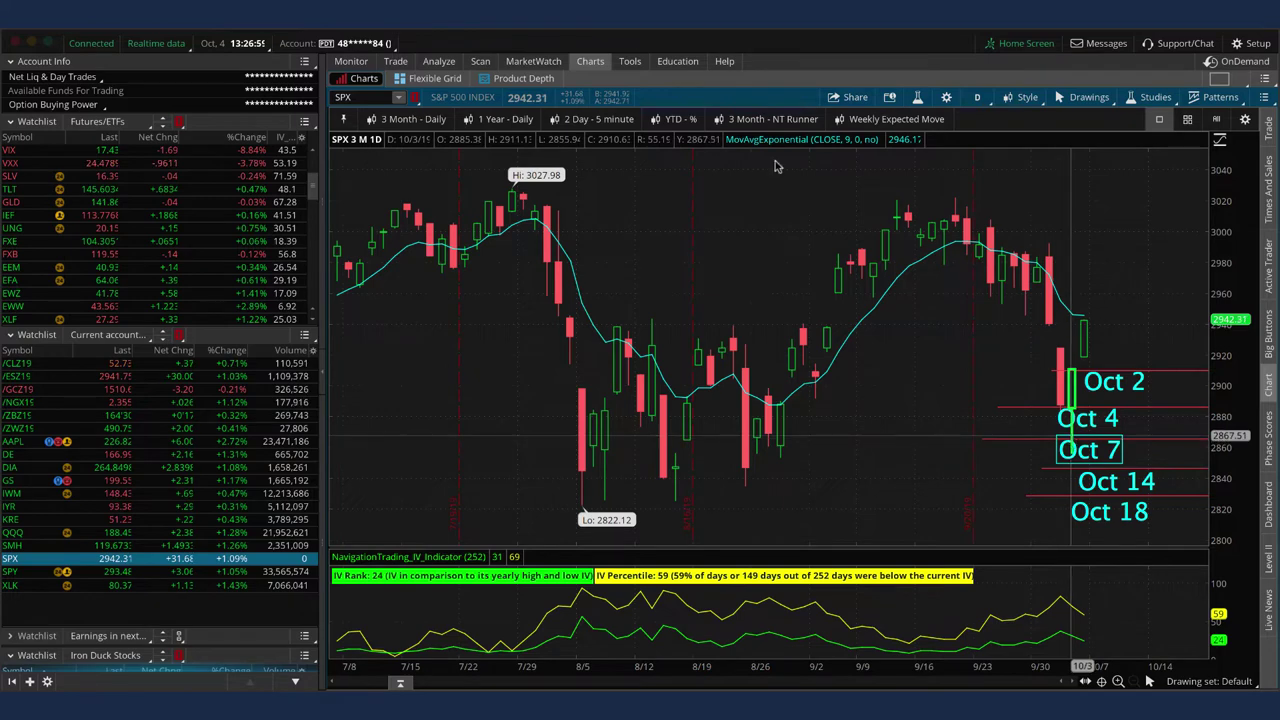
{"action": "left_click", "coordinate": [438, 61]}
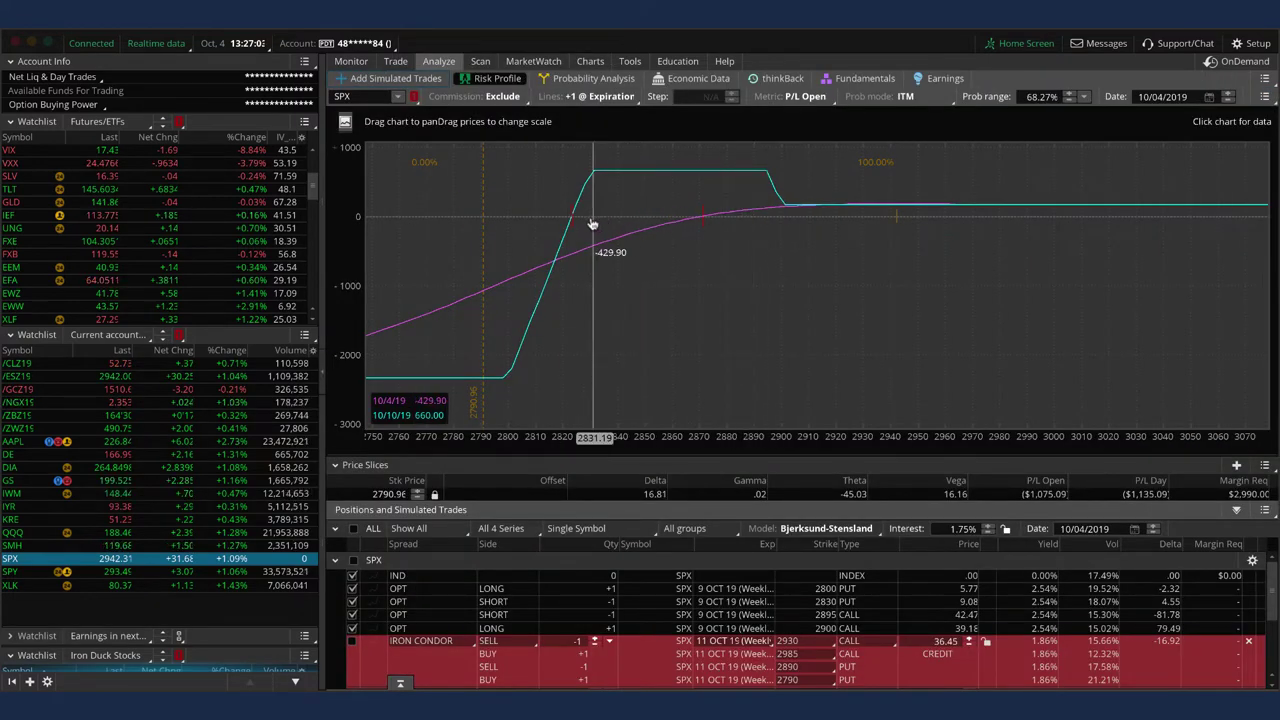
{"action": "mouse_move", "coordinate": [576, 221]}
{"action": "left_mouse_down"}
{"action": "mouse_move", "coordinate": [666, 177]}
{"action": "mouse_move", "coordinate": [766, 177]}
{"action": "mouse_move", "coordinate": [789, 217]}
{"action": "mouse_move", "coordinate": [905, 230]}
{"action": "left_mouse_up"}
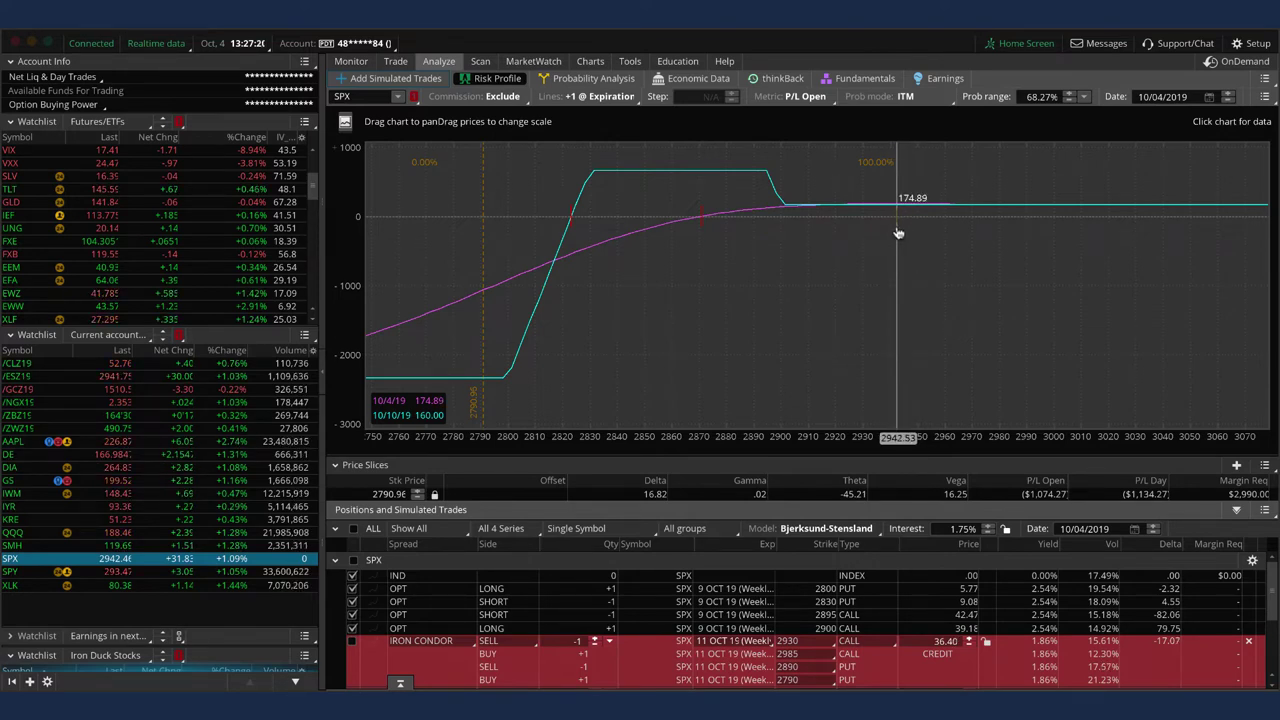
{"action": "mouse_move", "coordinate": [902, 231]}
{"action": "left_mouse_down"}
{"action": "mouse_move", "coordinate": [760, 230]}
{"action": "mouse_move", "coordinate": [731, 190]}
{"action": "mouse_move", "coordinate": [715, 207]}
{"action": "mouse_move", "coordinate": [740, 187]}
{"action": "mouse_move", "coordinate": [757, 201]}
{"action": "left_mouse_up"}
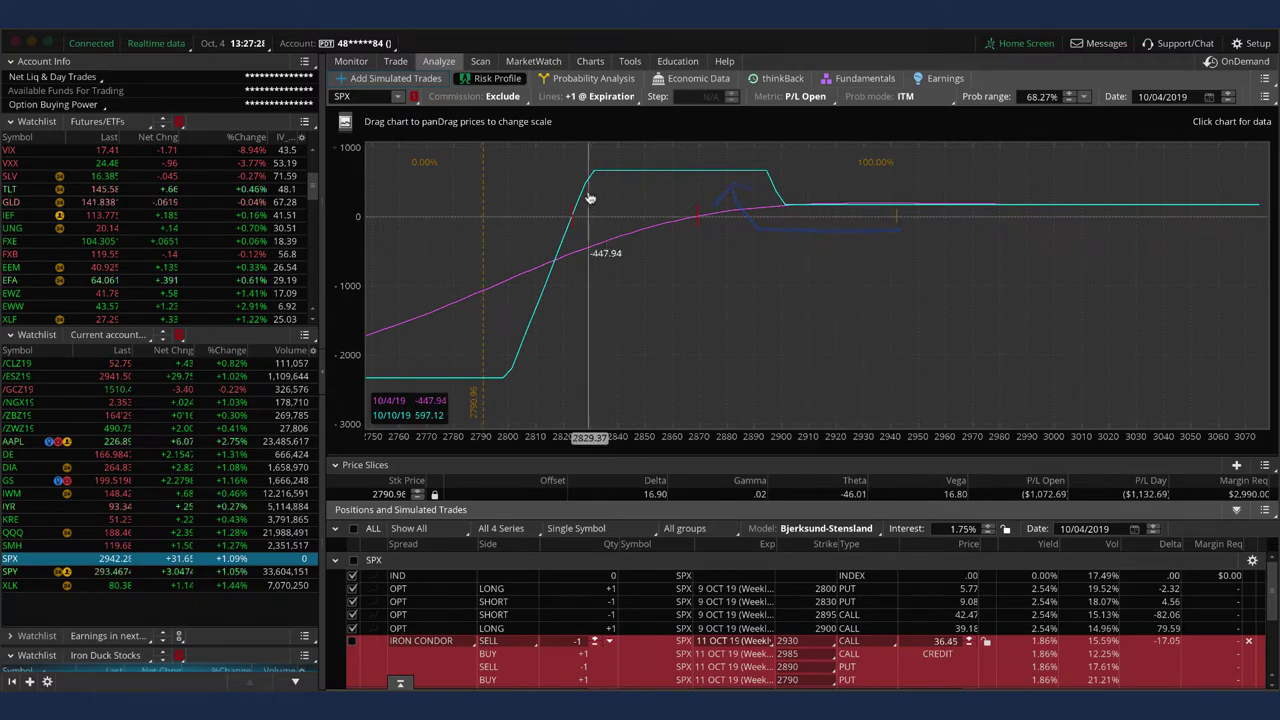
{"action": "left_click", "coordinate": [395, 61]}
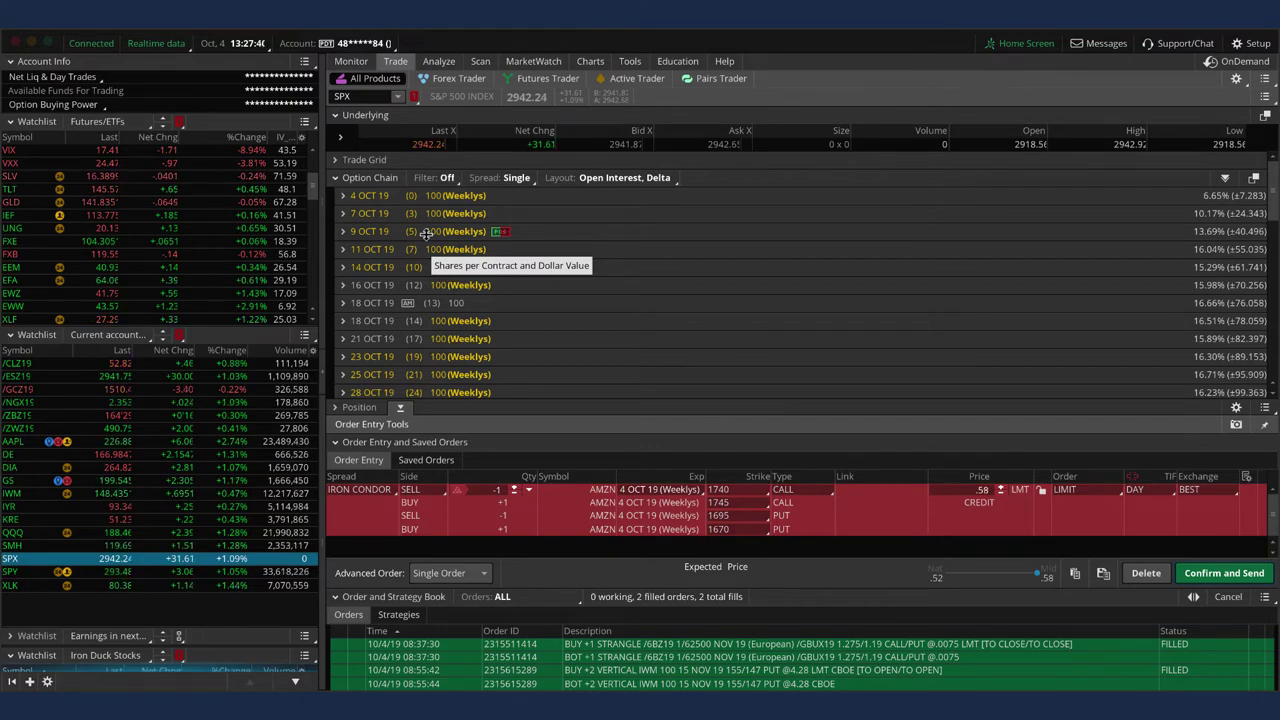
{"action": "left_click", "coordinate": [439, 61]}
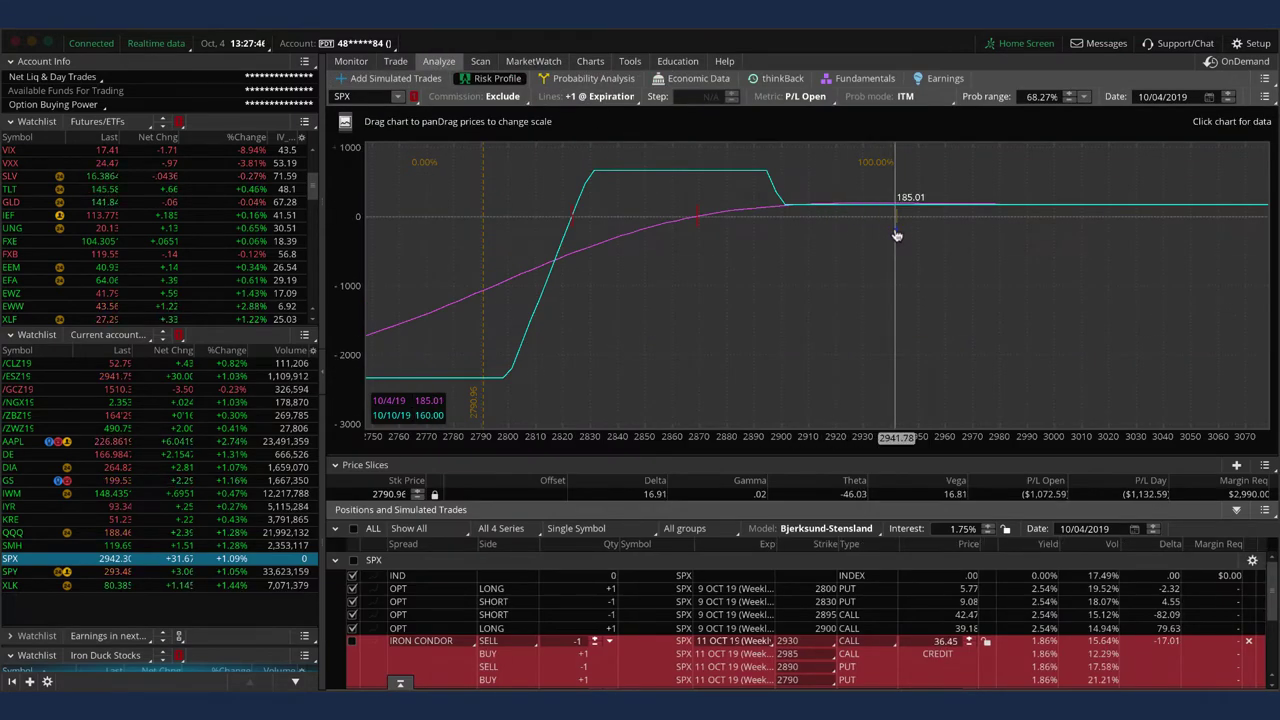
Sketch over the SPX profit regions and advance the analysis date to 10/10/2019.
{"action": "mouse_move", "coordinate": [897, 233]}
{"action": "left_mouse_down"}
{"action": "mouse_move", "coordinate": [1136, 232]}
{"action": "mouse_move", "coordinate": [1122, 231]}
{"action": "left_mouse_up"}
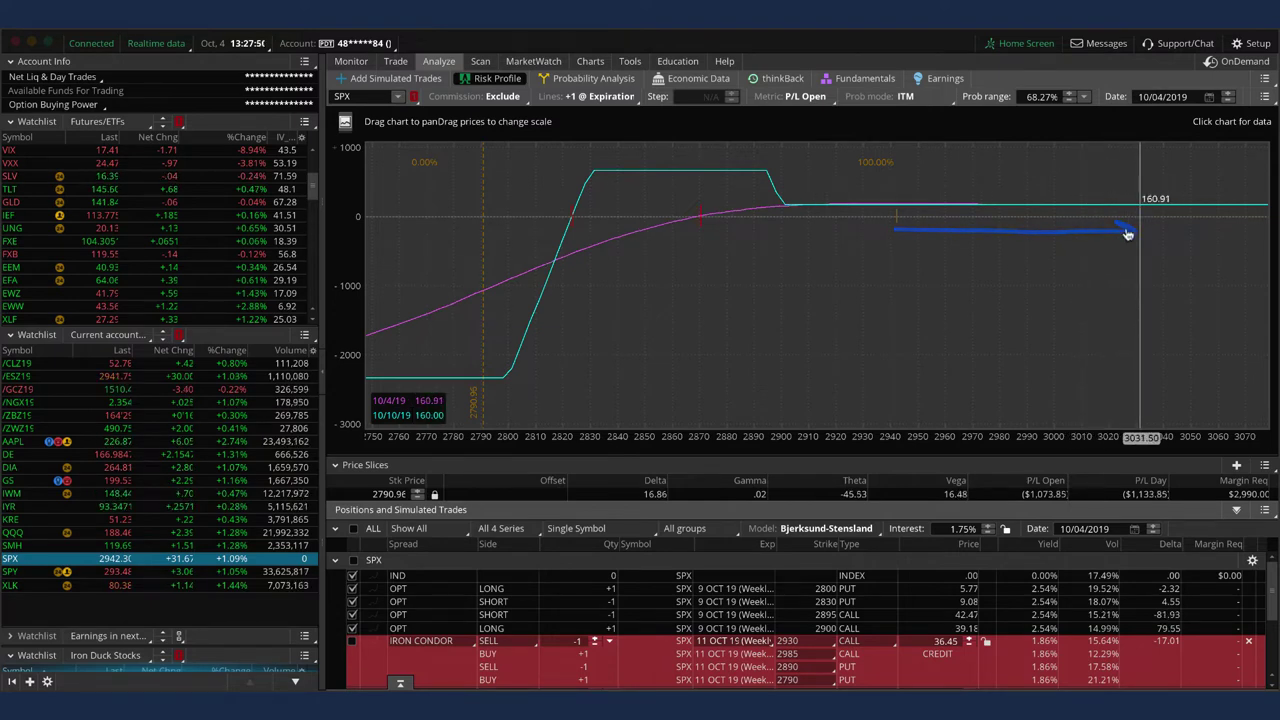
{"action": "mouse_move", "coordinate": [1124, 254]}
{"action": "left_mouse_down"}
{"action": "mouse_move", "coordinate": [1100, 283]}
{"action": "mouse_move", "coordinate": [857, 272]}
{"action": "left_mouse_up"}
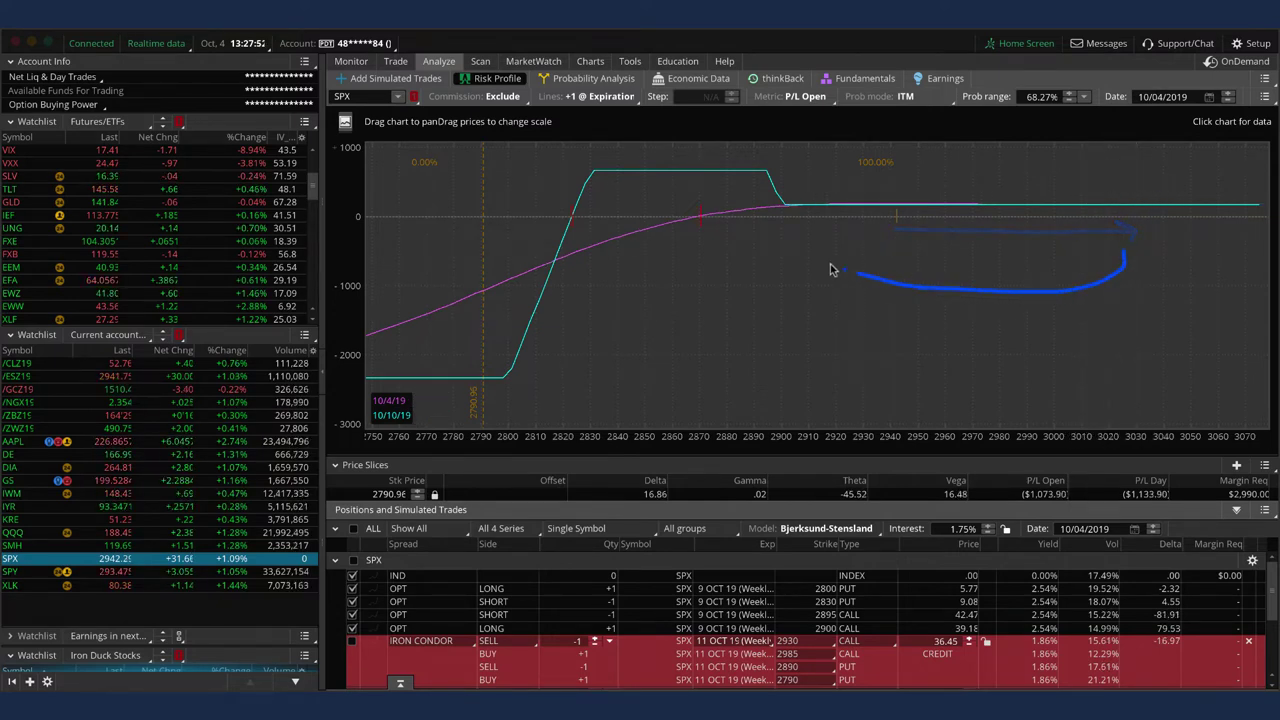
{"action": "left_click_drag", "start_coordinate": [740, 204], "coordinate": [737, 198]}
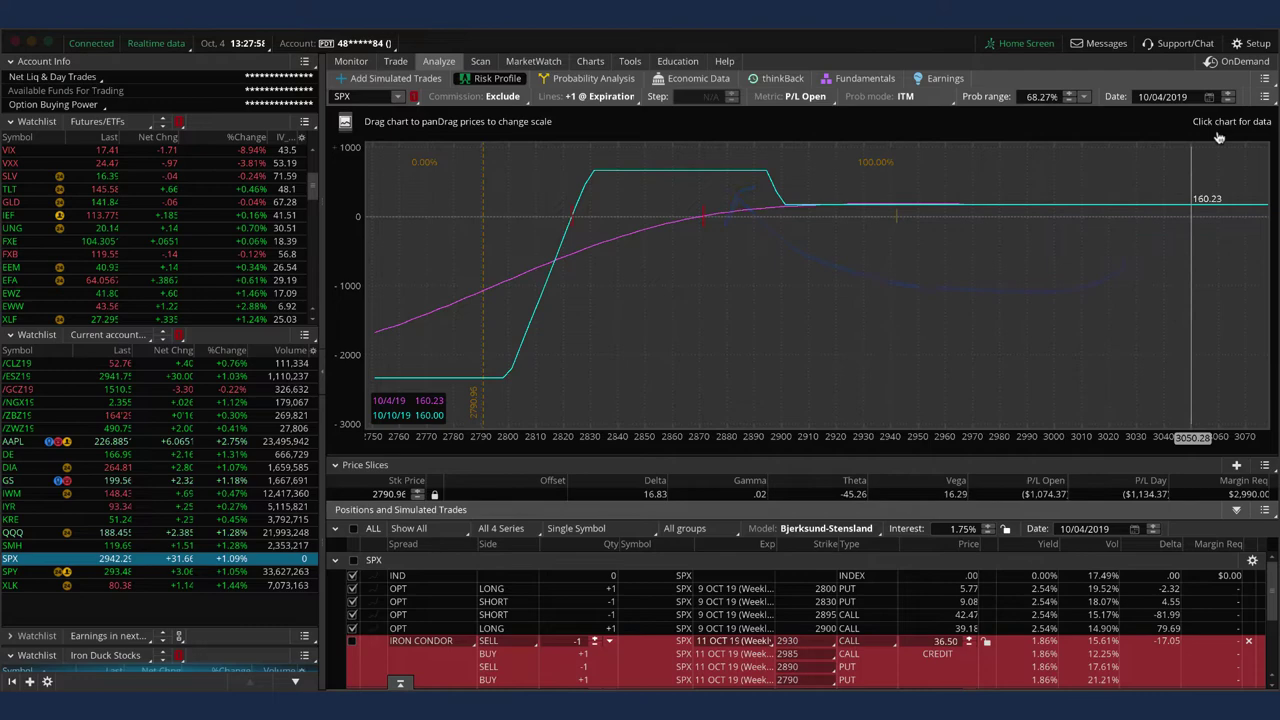
{"action": "left_click", "coordinate": [1228, 93]}
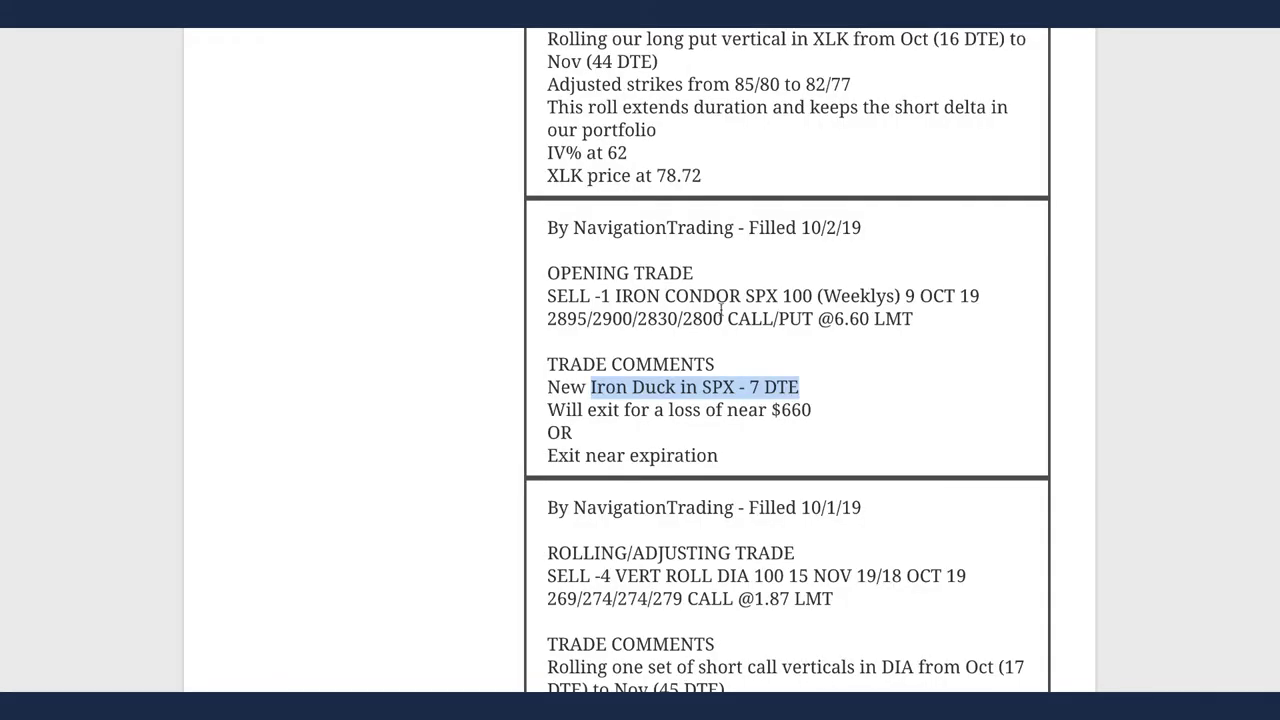
Underline the XLK put vertical's Oct 16 DTE to Nov roll timing, then return to thinkorswim.
{"action": "scroll", "coordinate": [720, 308], "scroll_direction": "up", "scroll_amount": 2}
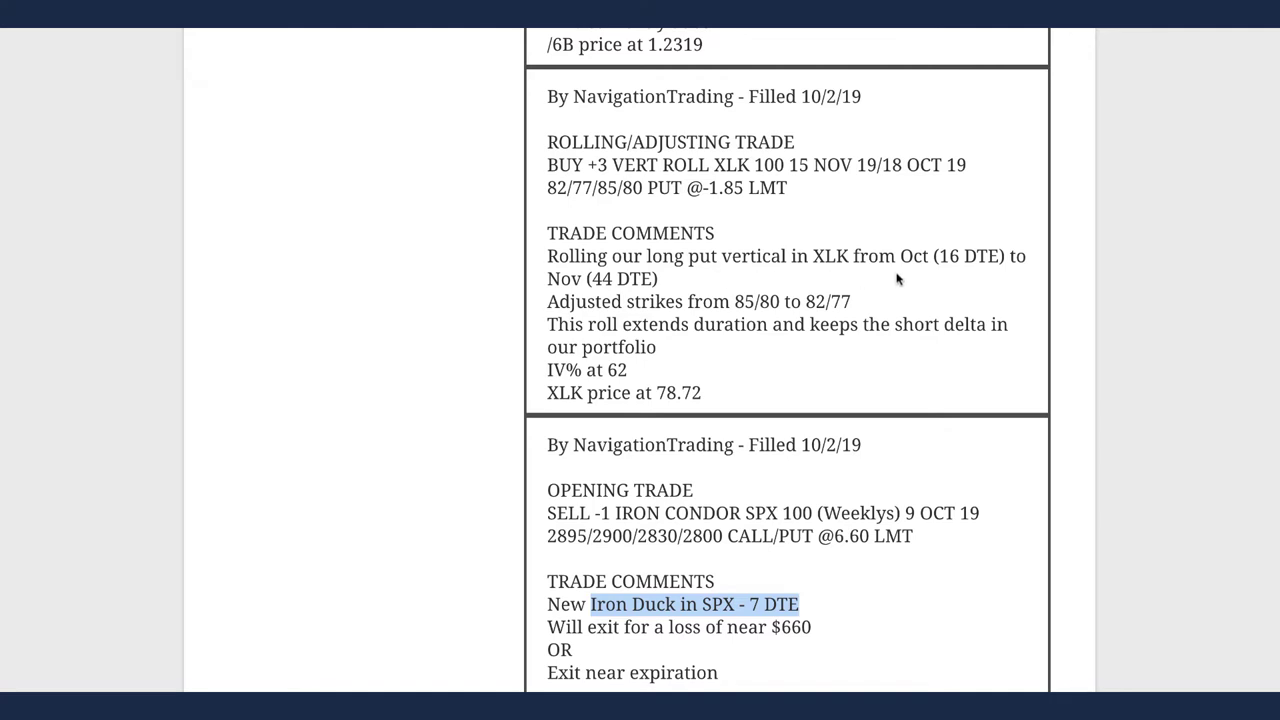
{"action": "left_click_drag", "start_coordinate": [898, 266], "coordinate": [1002, 268]}
{"action": "left_click_drag", "start_coordinate": [548, 290], "coordinate": [666, 291]}
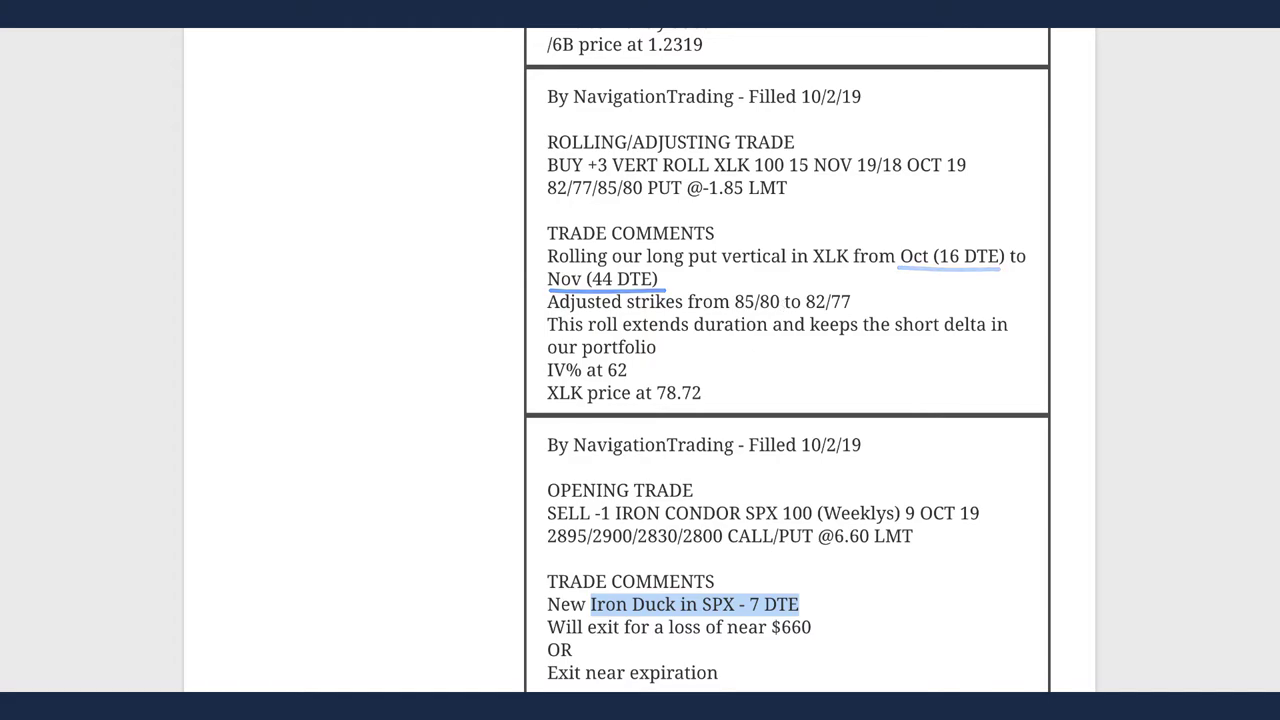
{"action": "key", "text": "alt+Tab"}
Load the XLK 82/77 put vertical into the Analyze risk profile.
{"action": "left_click", "coordinate": [175, 586]}
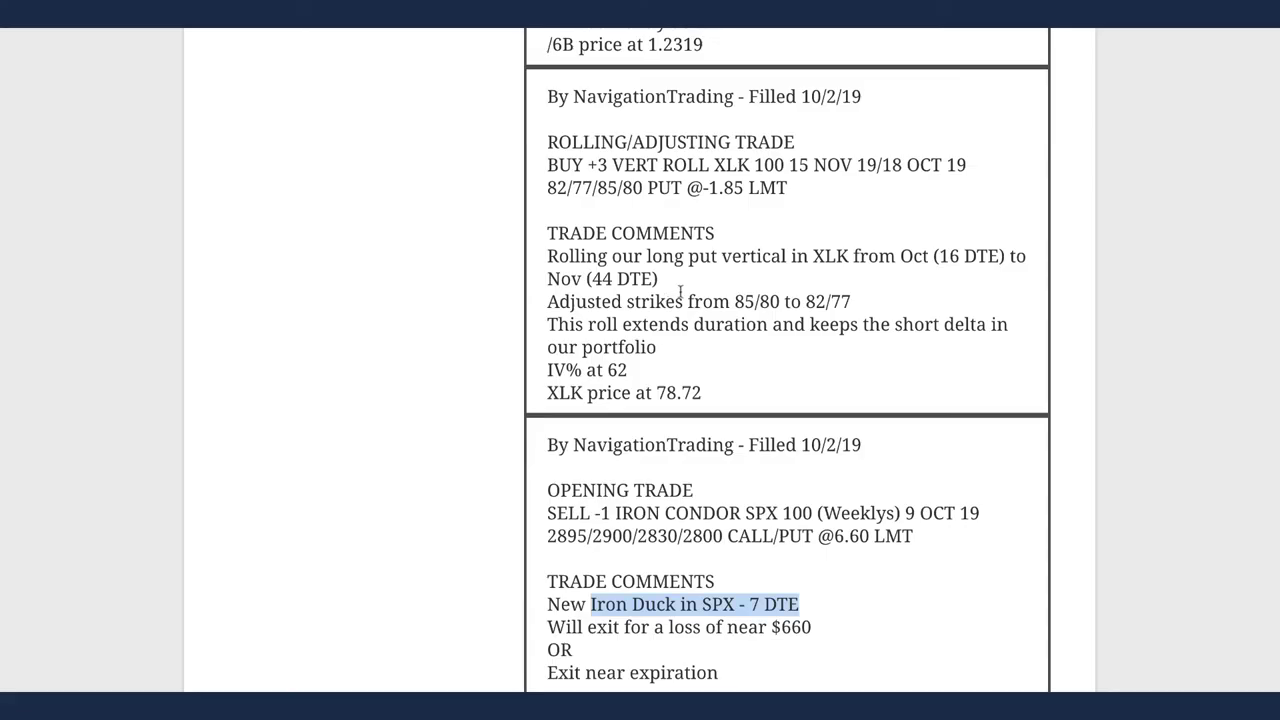
Scroll up and highlight /6B in the short strangle alert.
{"action": "scroll", "coordinate": [680, 291], "scroll_direction": "up", "scroll_amount": 5}
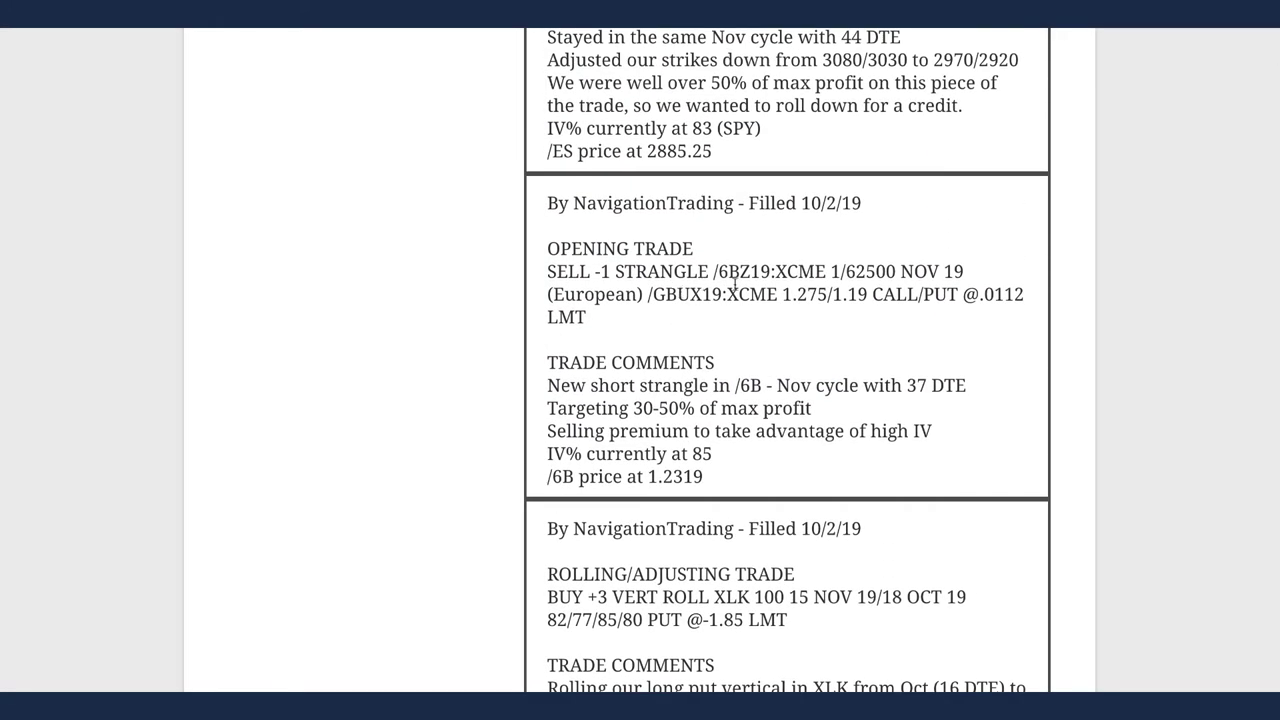
{"action": "left_click_drag", "start_coordinate": [741, 277], "coordinate": [726, 277]}
{"action": "left_click_drag", "start_coordinate": [730, 271], "coordinate": [709, 272]}
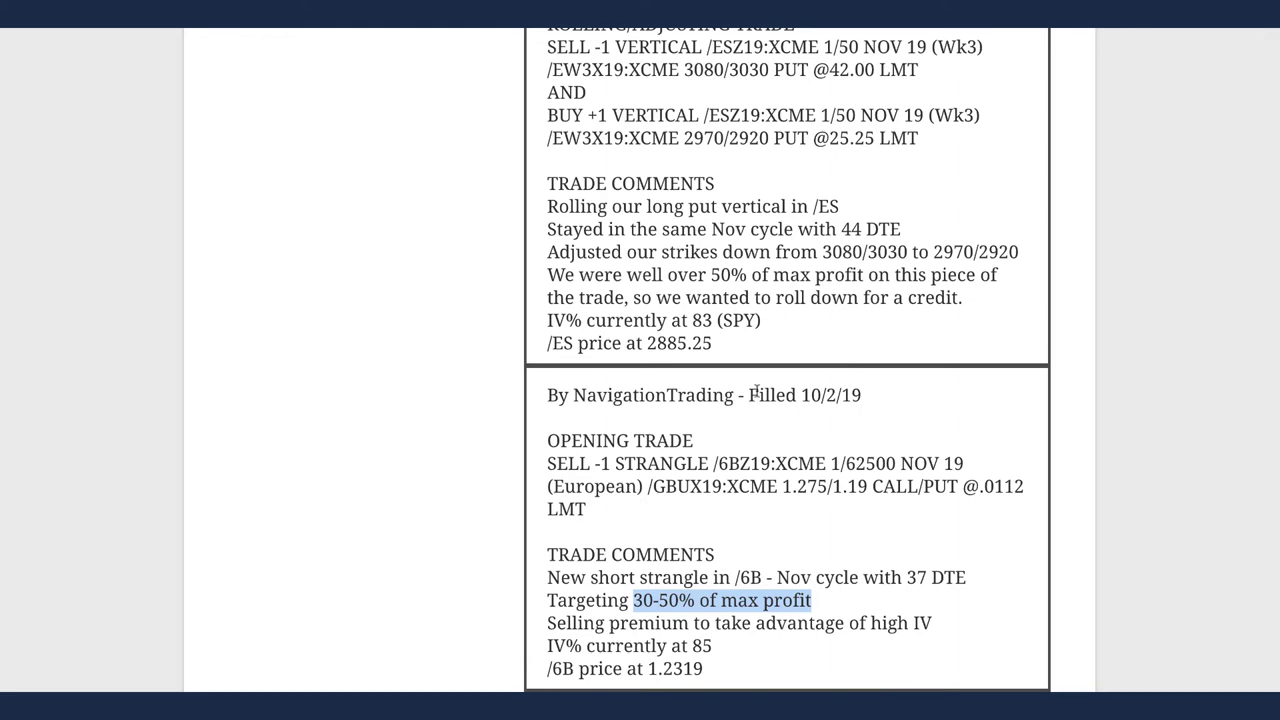
Highlight /ES and the over 50% of max profit note in the put vertical roll alert.
{"action": "scroll", "coordinate": [757, 392], "scroll_direction": "up", "scroll_amount": 5}
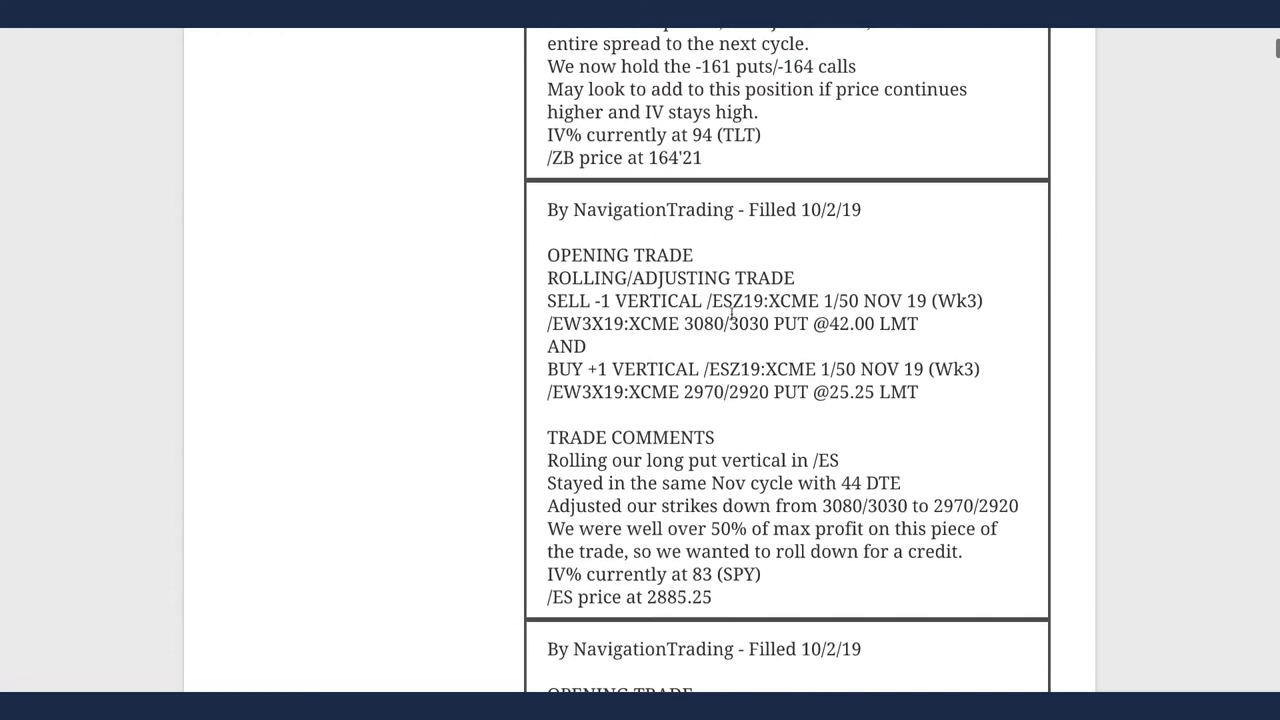
{"action": "left_click_drag", "start_coordinate": [734, 301], "coordinate": [703, 301]}
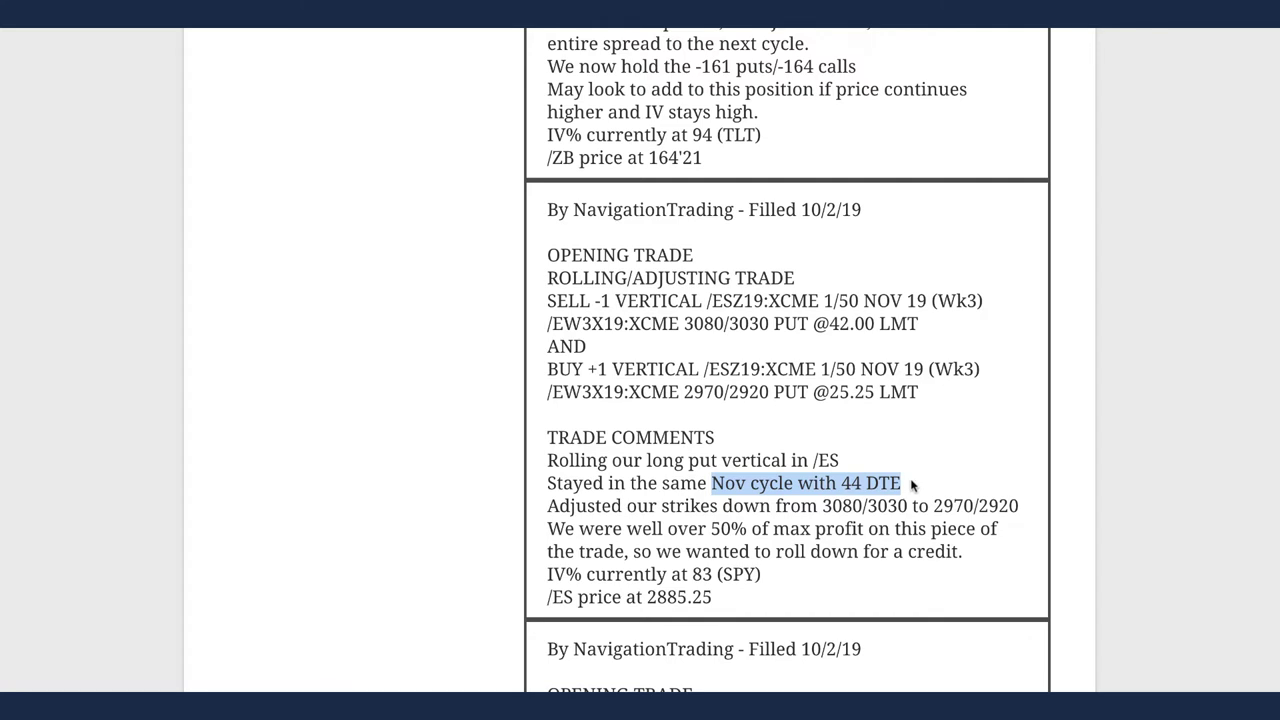
{"action": "left_click", "coordinate": [910, 485]}
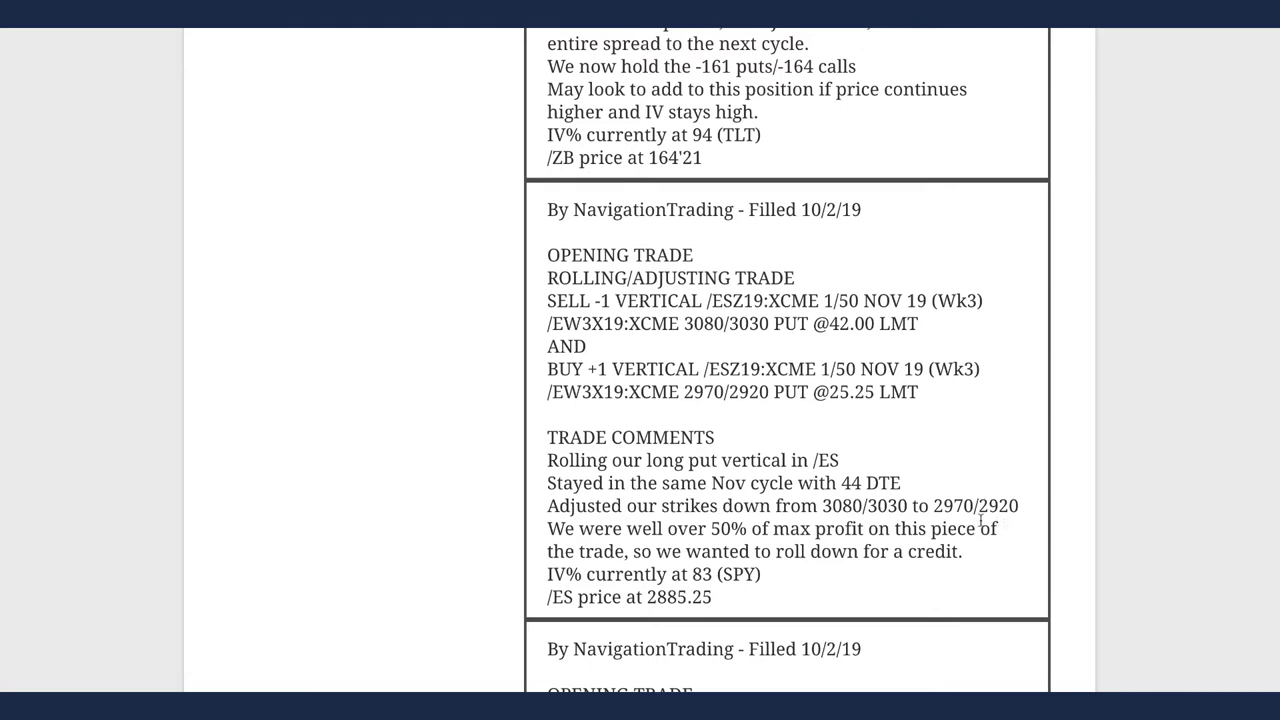
{"action": "left_click_drag", "start_coordinate": [712, 528], "coordinate": [858, 528]}
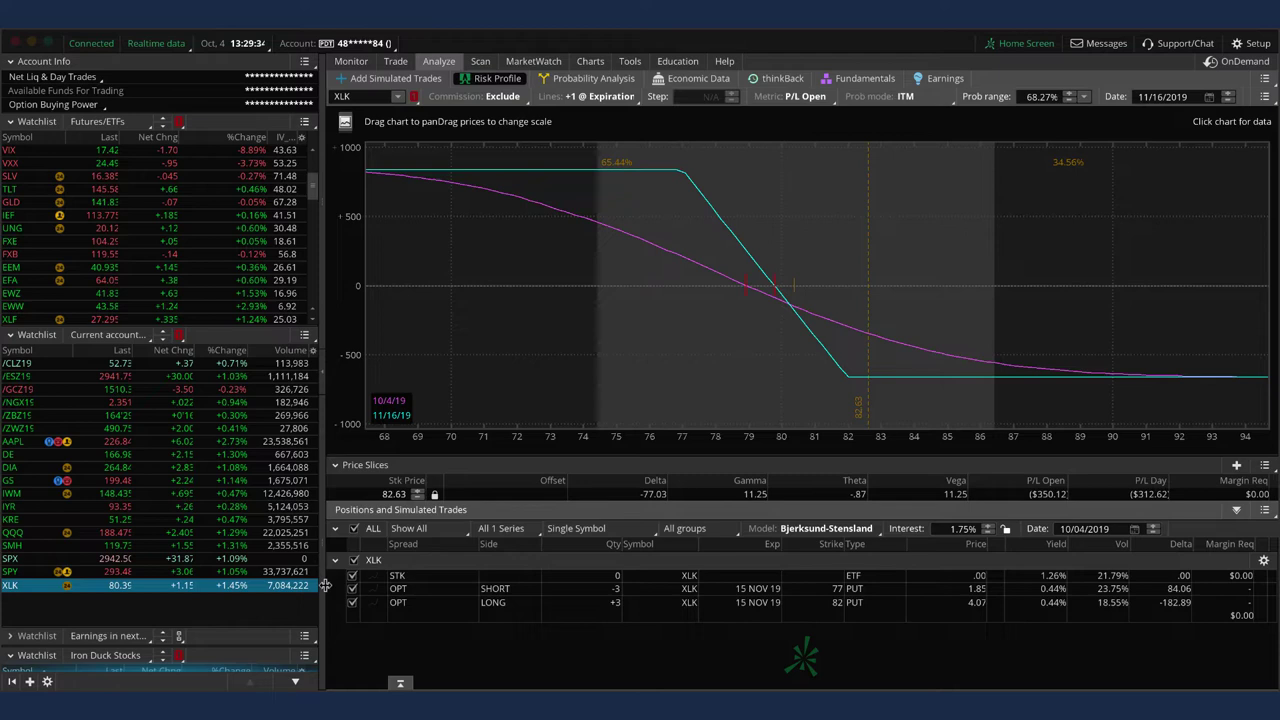
Check the /ESZ19 put vertical's risk profile with the slice near current price, then show its daily chart.
{"action": "left_click", "coordinate": [153, 376]}
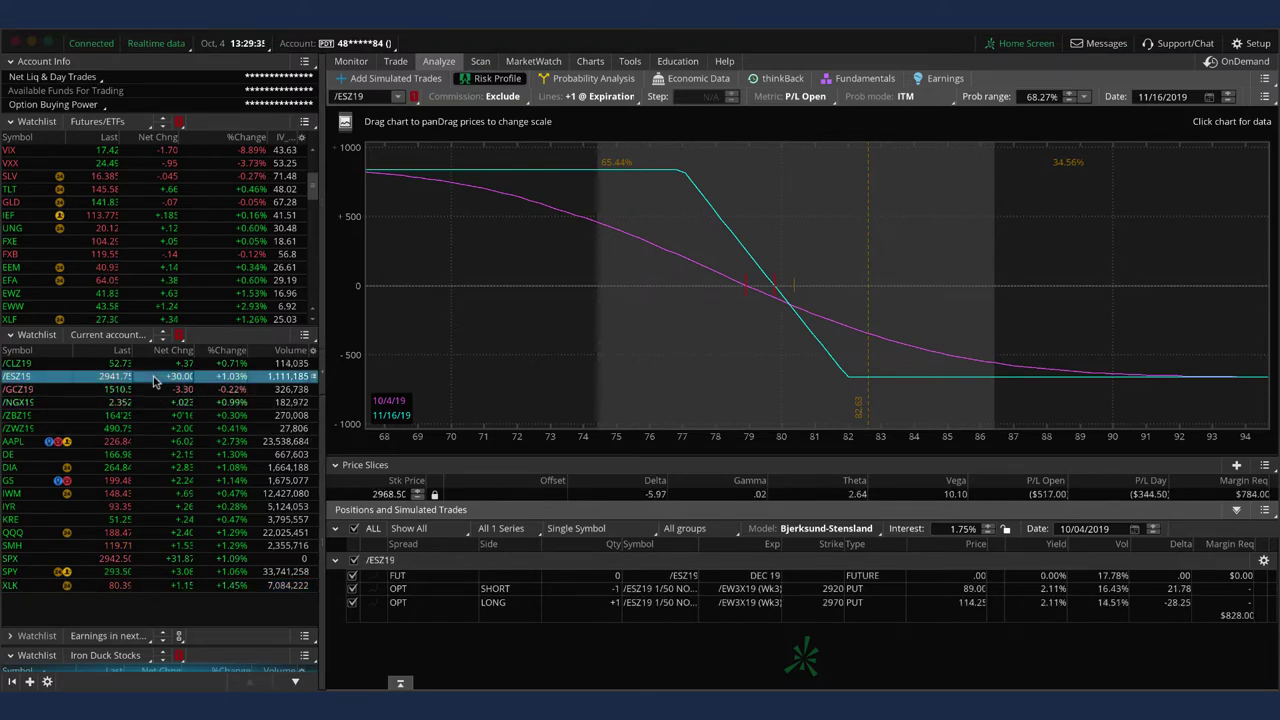
{"action": "left_click_drag", "start_coordinate": [816, 440], "coordinate": [608, 400]}
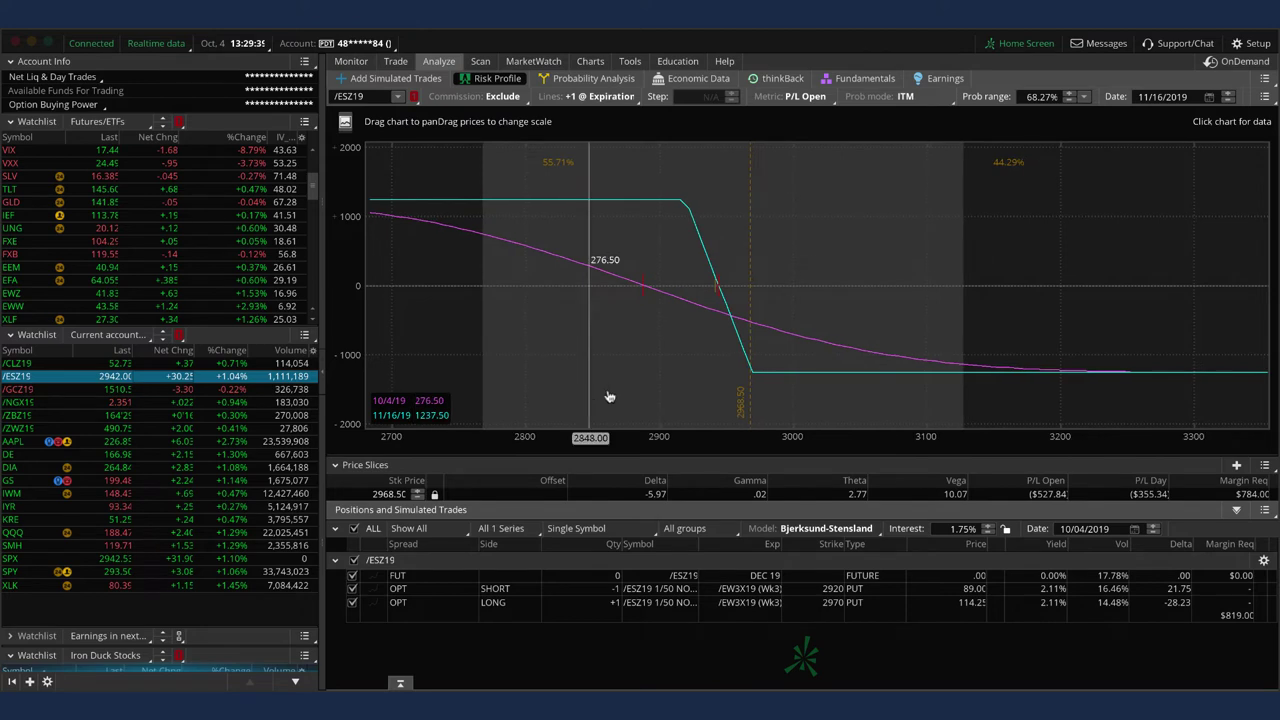
{"action": "left_click", "coordinate": [716, 343]}
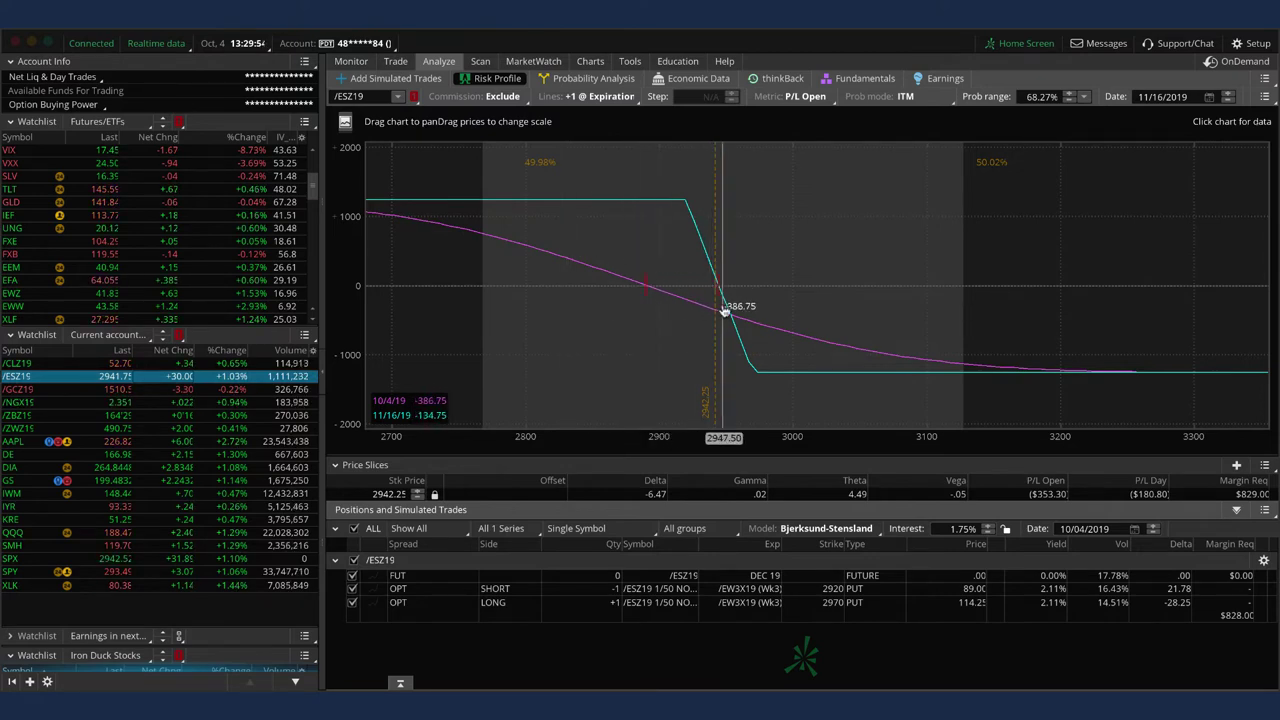
{"action": "left_click", "coordinate": [590, 61]}
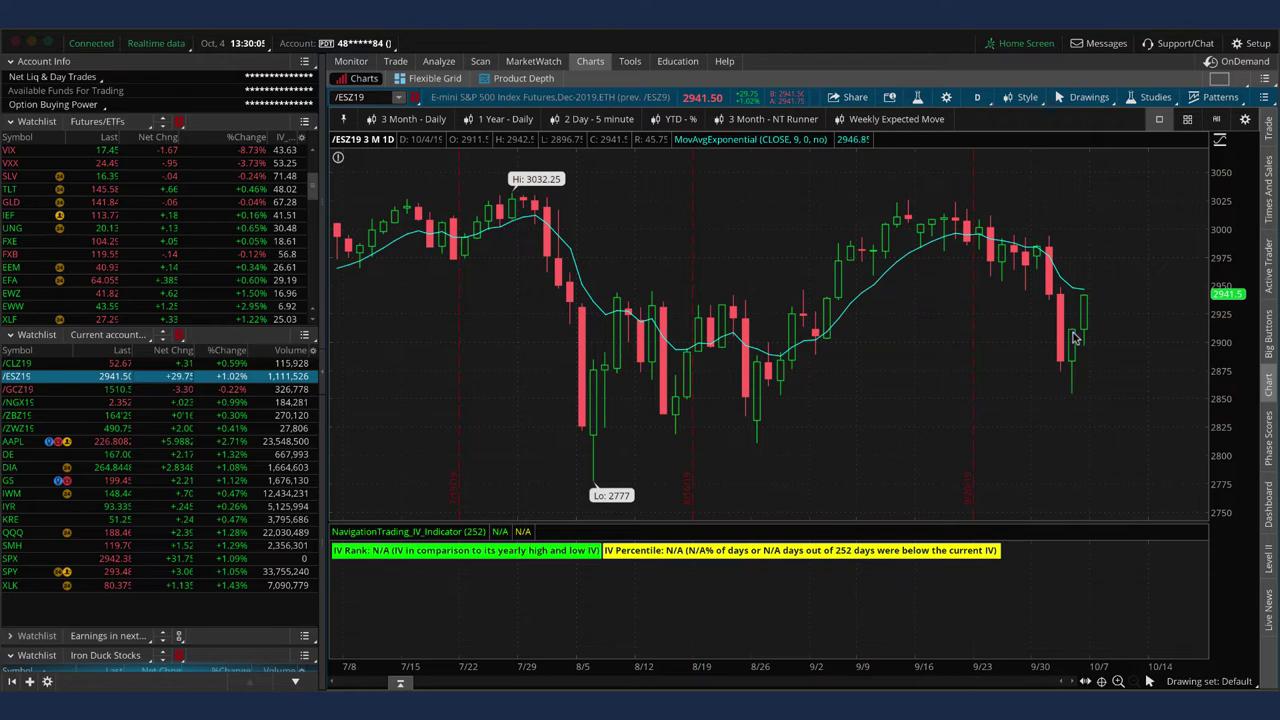
{"action": "mouse_move", "coordinate": [1072, 332]}
{"action": "left_mouse_down"}
{"action": "mouse_move", "coordinate": [1100, 334]}
{"action": "mouse_move", "coordinate": [1117, 418]}
{"action": "left_mouse_up"}
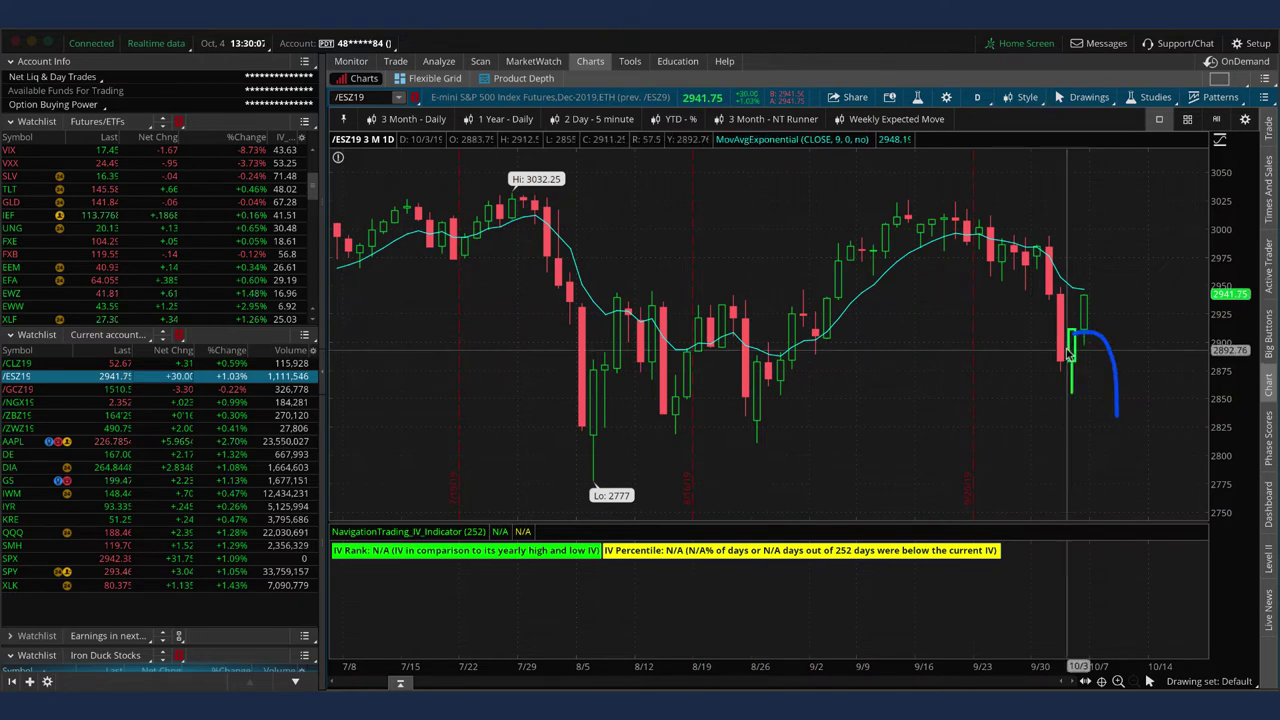
{"action": "mouse_move", "coordinate": [1080, 350]}
{"action": "left_mouse_down"}
{"action": "mouse_move", "coordinate": [1090, 303]}
{"action": "mouse_move", "coordinate": [1072, 308]}
{"action": "mouse_move", "coordinate": [1097, 314]}
{"action": "left_mouse_up"}
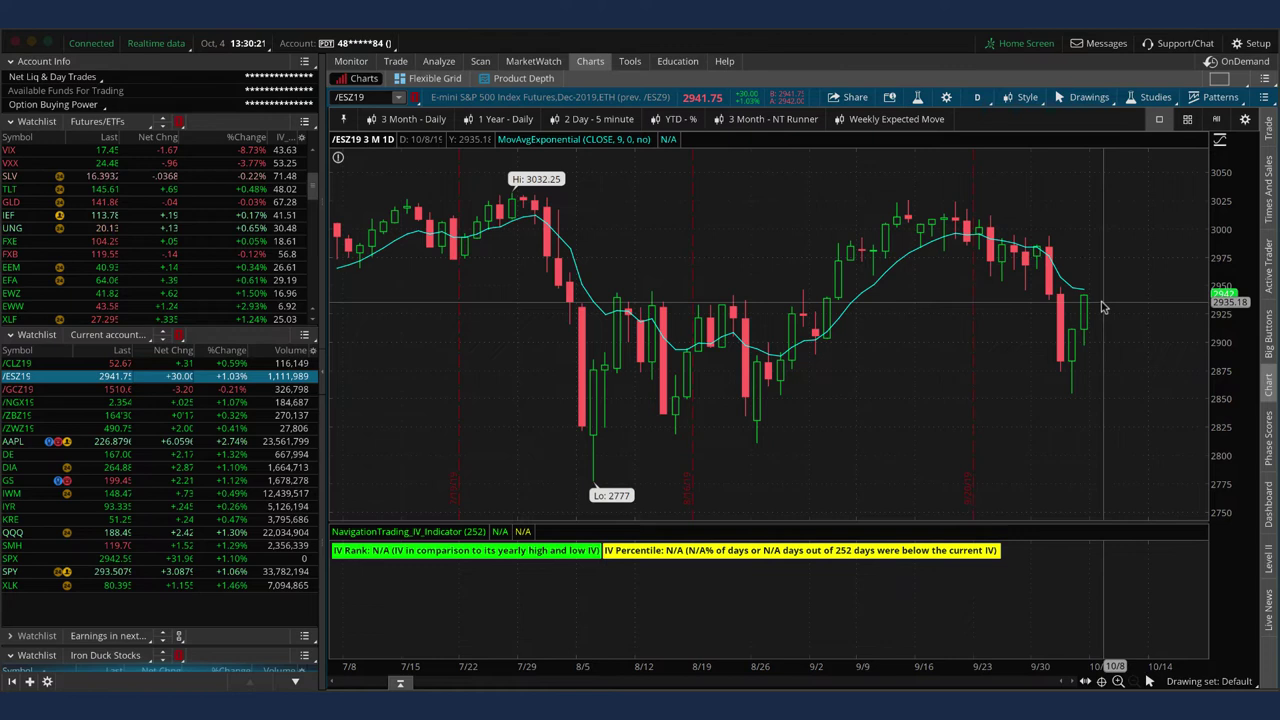
{"action": "mouse_move", "coordinate": [1093, 302]}
{"action": "left_mouse_down"}
{"action": "mouse_move", "coordinate": [1120, 316]}
{"action": "mouse_move", "coordinate": [1137, 406]}
{"action": "mouse_move", "coordinate": [1157, 381]}
{"action": "left_mouse_up"}
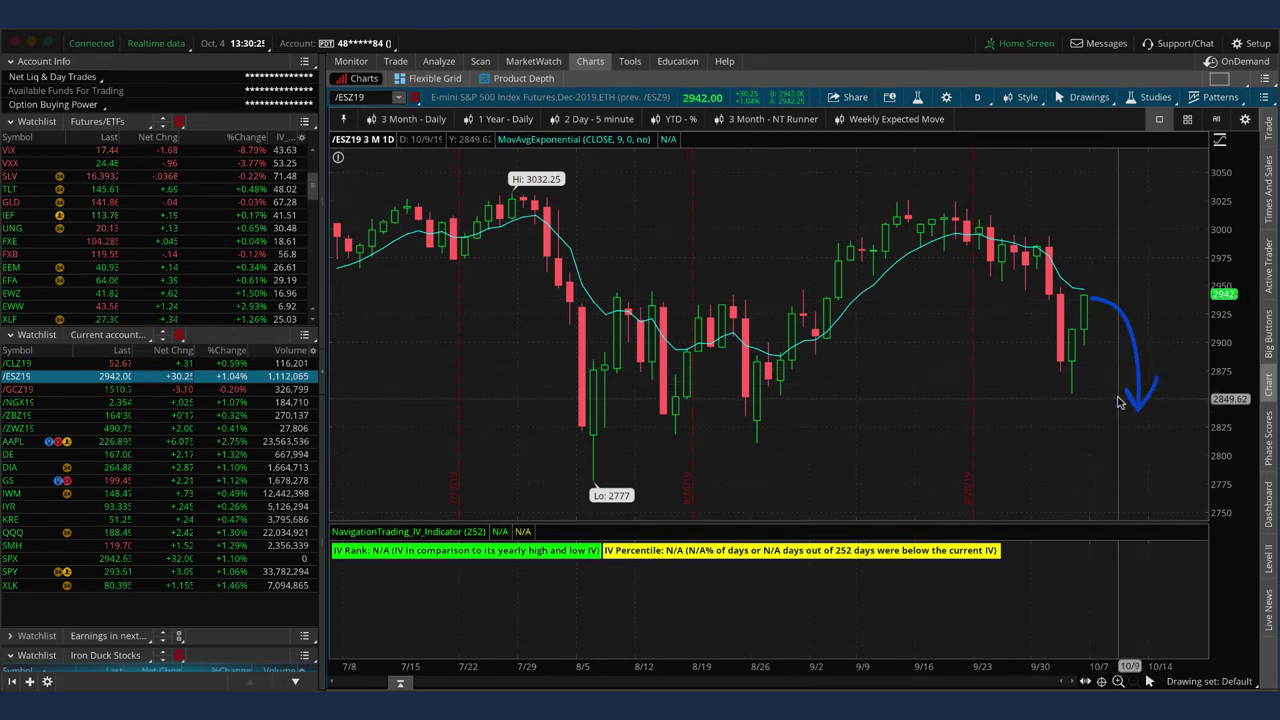
{"action": "mouse_move", "coordinate": [1140, 382]}
{"action": "left_mouse_down"}
{"action": "mouse_move", "coordinate": [1128, 400]}
{"action": "mouse_move", "coordinate": [1152, 390]}
{"action": "mouse_move", "coordinate": [1140, 376]}
{"action": "left_mouse_up"}
{"action": "mouse_move", "coordinate": [1088, 300]}
{"action": "left_mouse_down"}
{"action": "mouse_move", "coordinate": [1150, 398]}
{"action": "mouse_move", "coordinate": [1120, 388]}
{"action": "mouse_move", "coordinate": [1147, 398]}
{"action": "left_mouse_up"}
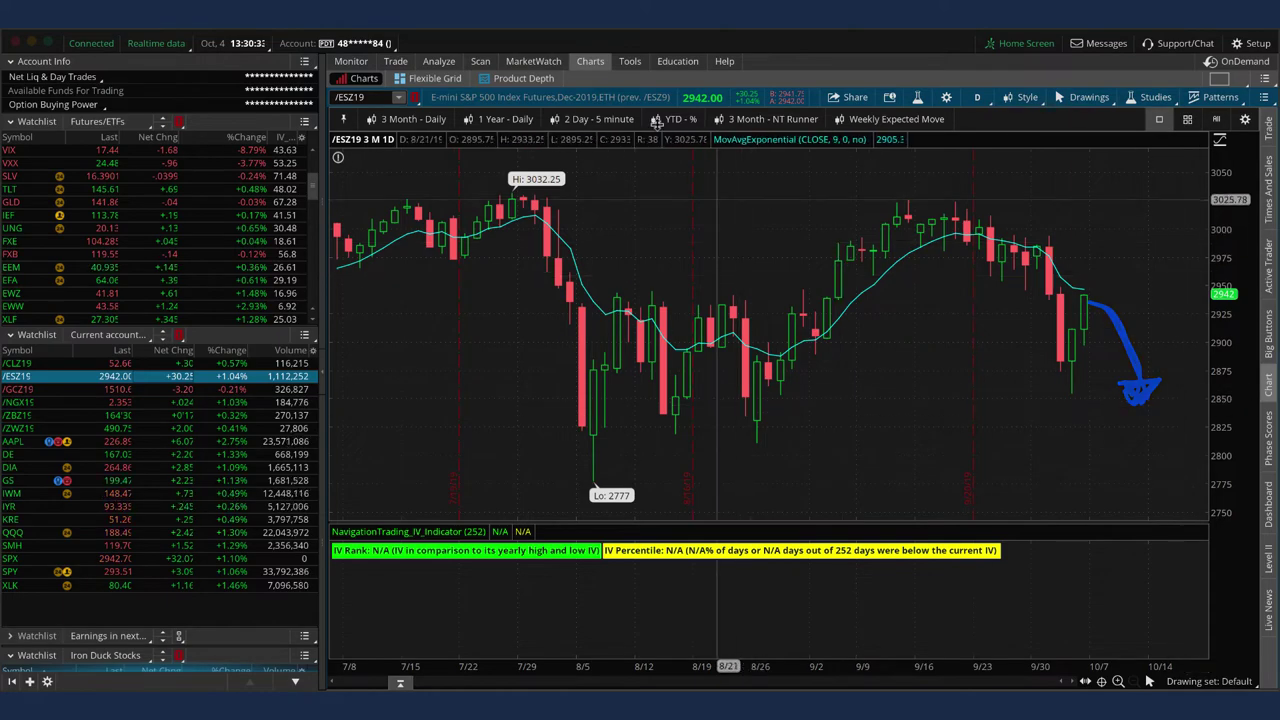
{"action": "key", "text": "alt+Tab"}
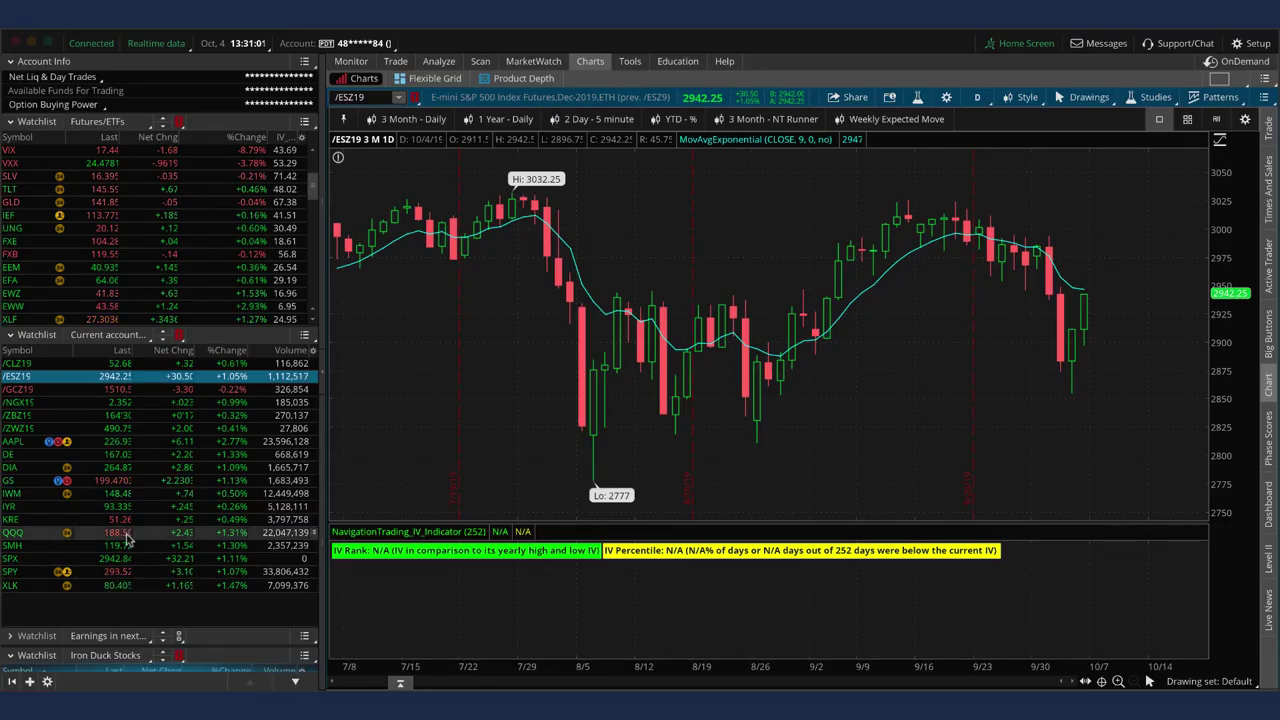
Rescale and pan the /ZBZ19 short 161 put / 164 call risk graph to about 146–176.
{"action": "left_click", "coordinate": [165, 415]}
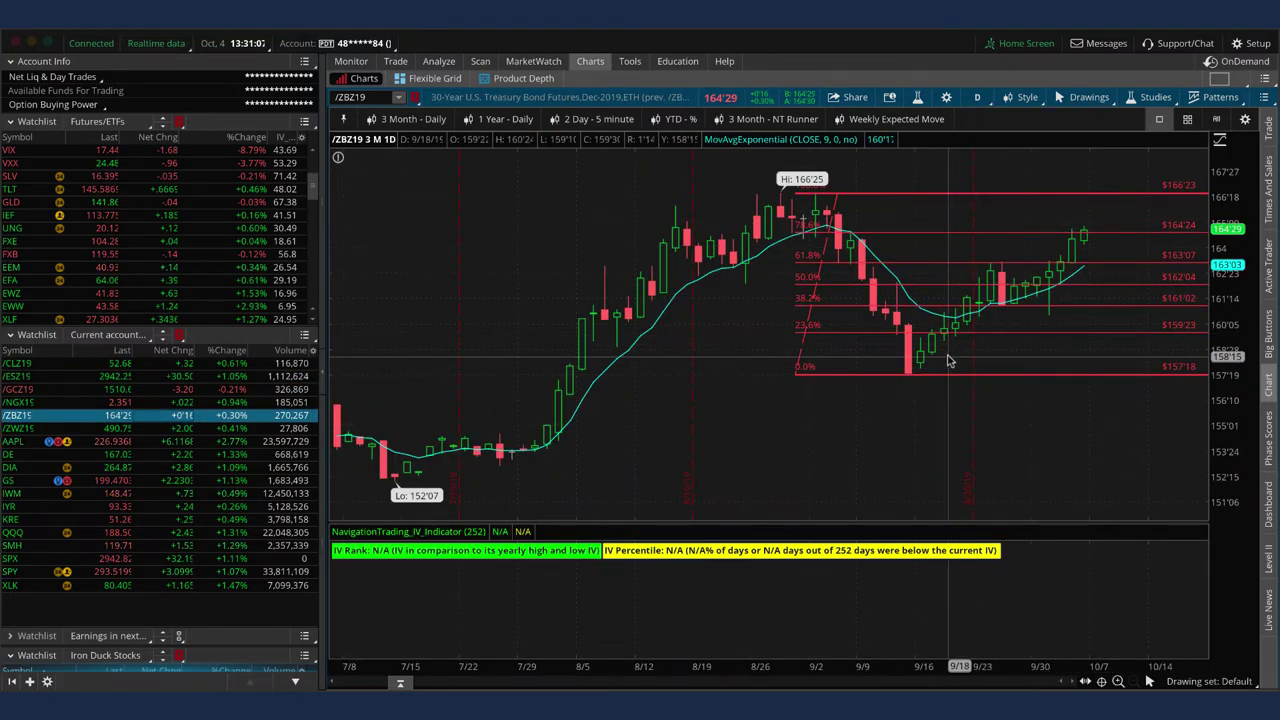
{"action": "left_click", "coordinate": [439, 61]}
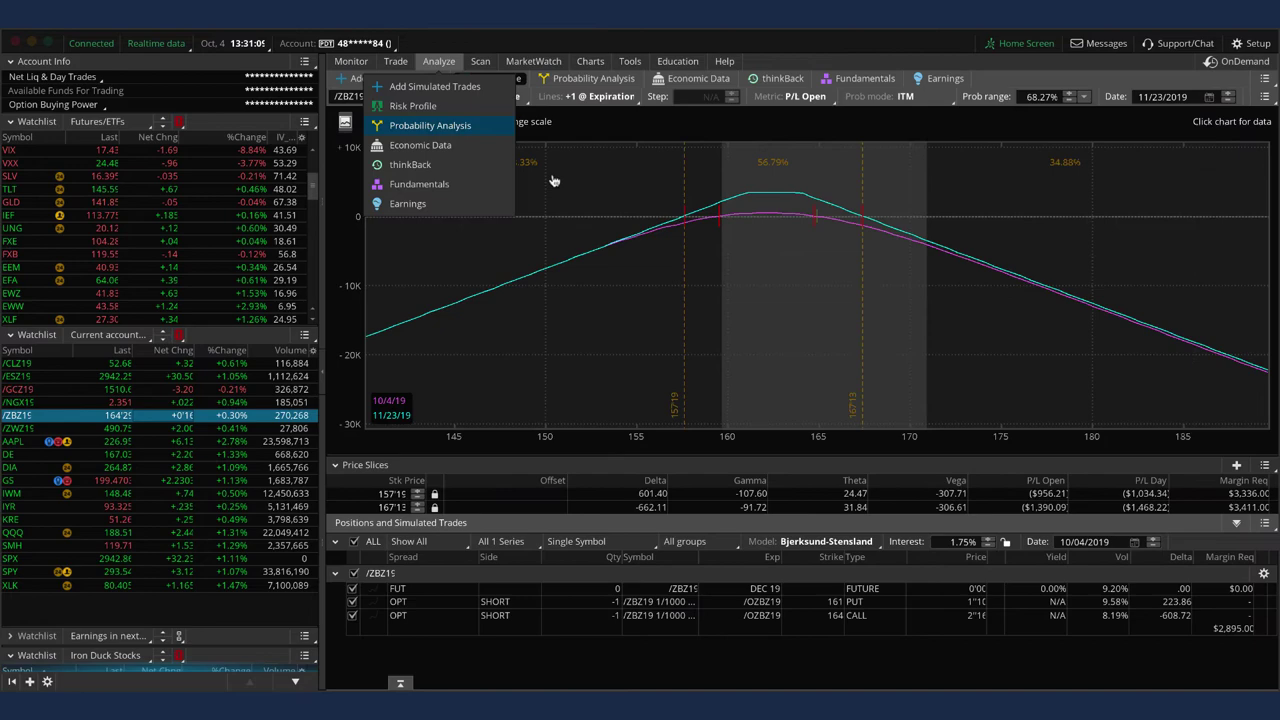
{"action": "left_click_drag", "start_coordinate": [860, 438], "coordinate": [1107, 451]}
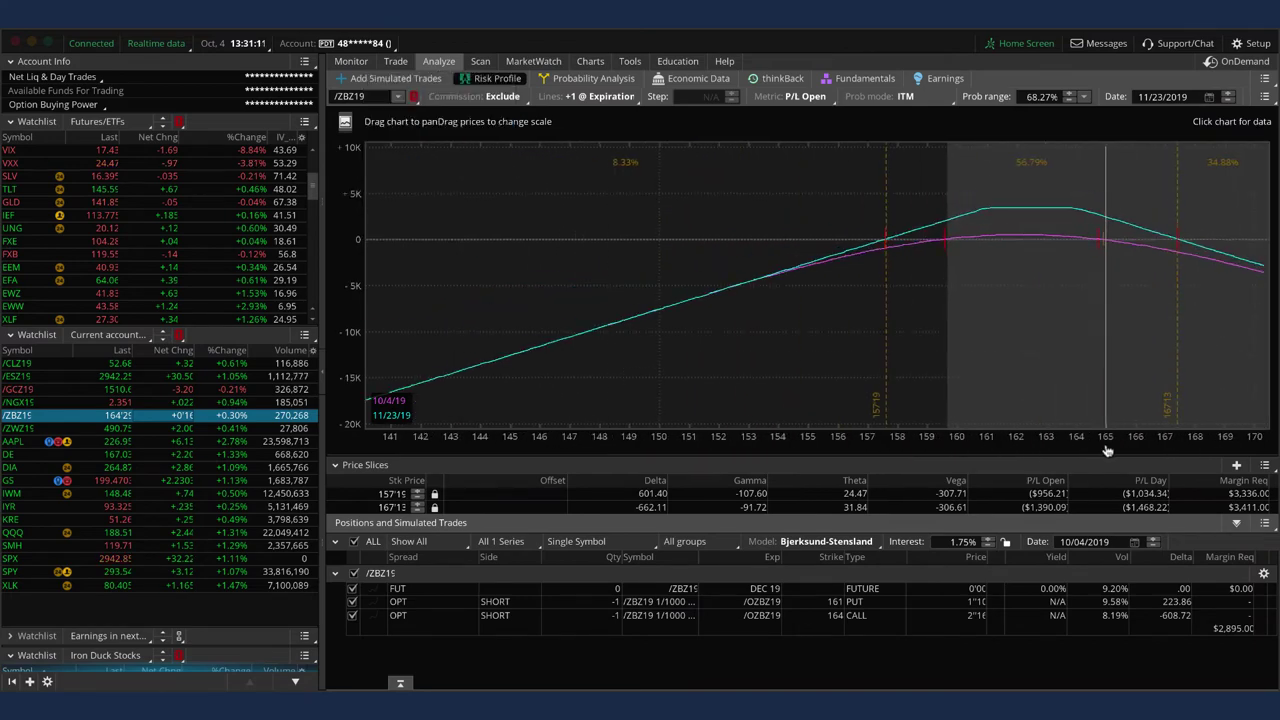
{"action": "left_click_drag", "start_coordinate": [1070, 260], "coordinate": [751, 394]}
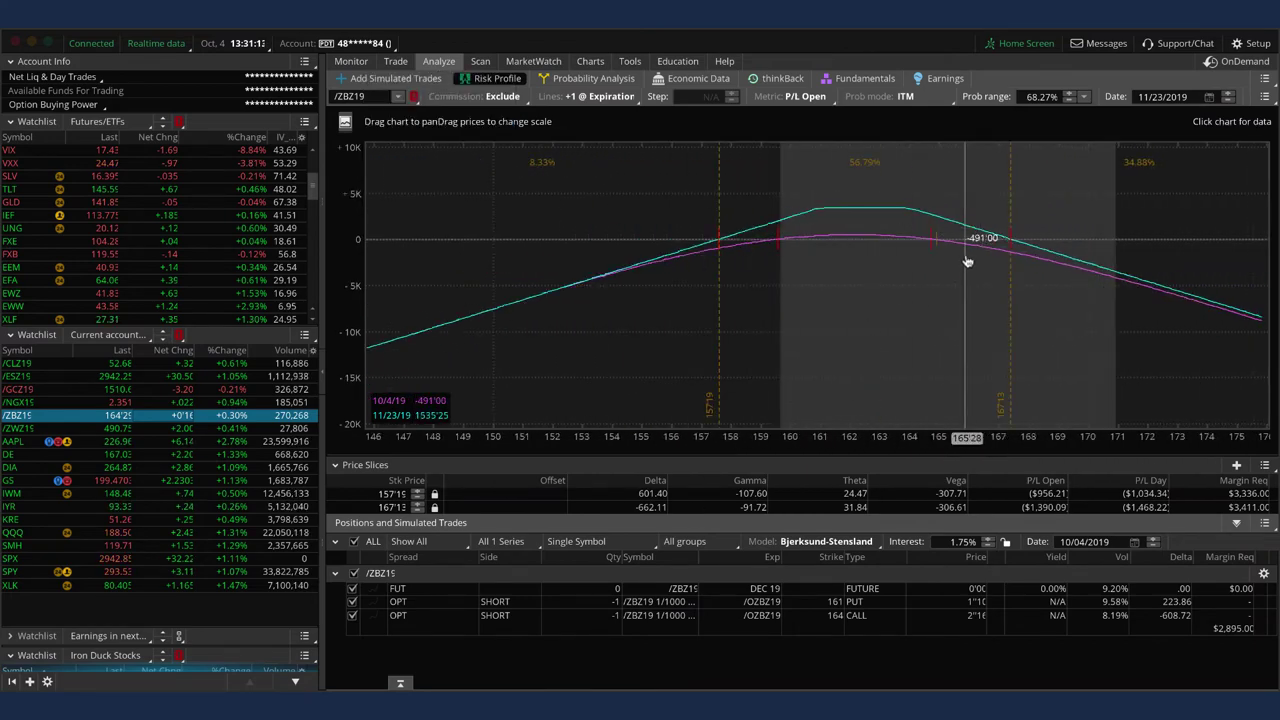
{"action": "left_click_drag", "start_coordinate": [966, 246], "coordinate": [989, 256]}
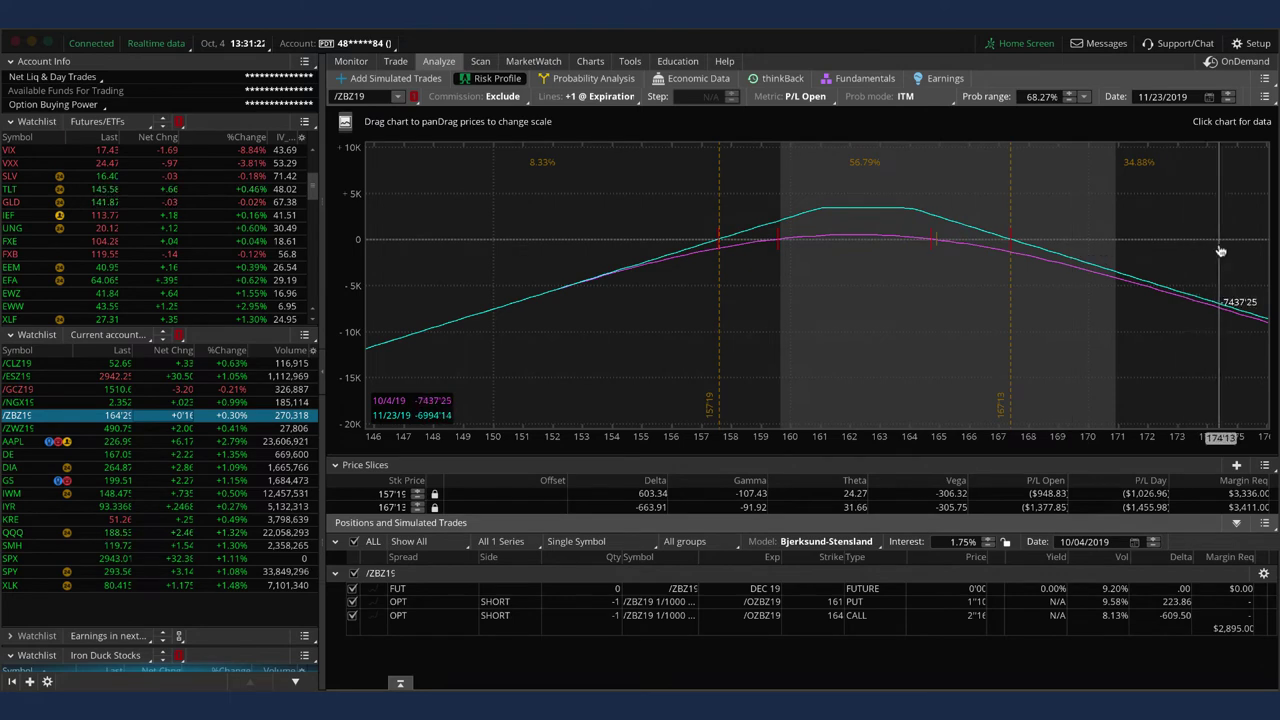
{"action": "mouse_move", "coordinate": [1220, 250]}
{"action": "left_mouse_down"}
{"action": "mouse_move", "coordinate": [1186, 217]}
{"action": "mouse_move", "coordinate": [1116, 196]}
{"action": "mouse_move", "coordinate": [972, 198]}
{"action": "mouse_move", "coordinate": [880, 245]}
{"action": "left_mouse_up"}
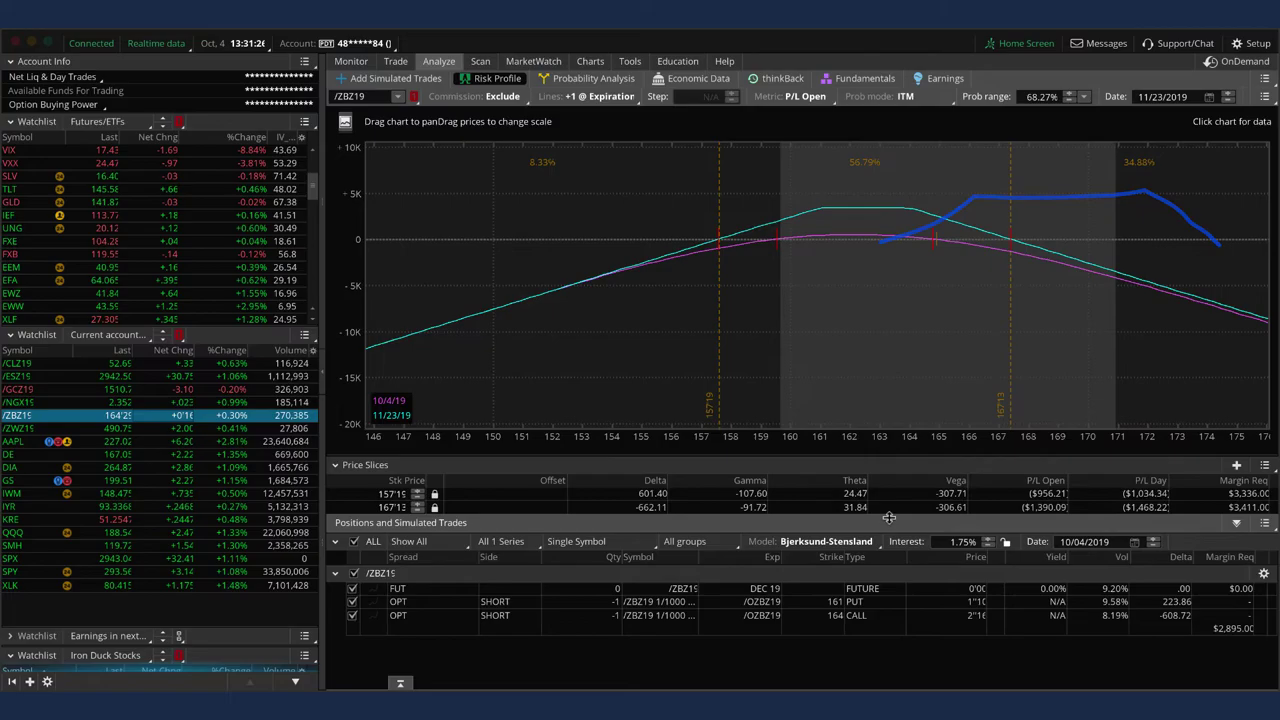
Find the 10/3/19 /GC iron condor close and highlight /GC and its 35% of max profit note.
{"action": "key", "text": "alt+Tab"}
{"action": "scroll", "coordinate": [840, 368], "scroll_direction": "up", "scroll_amount": 3}
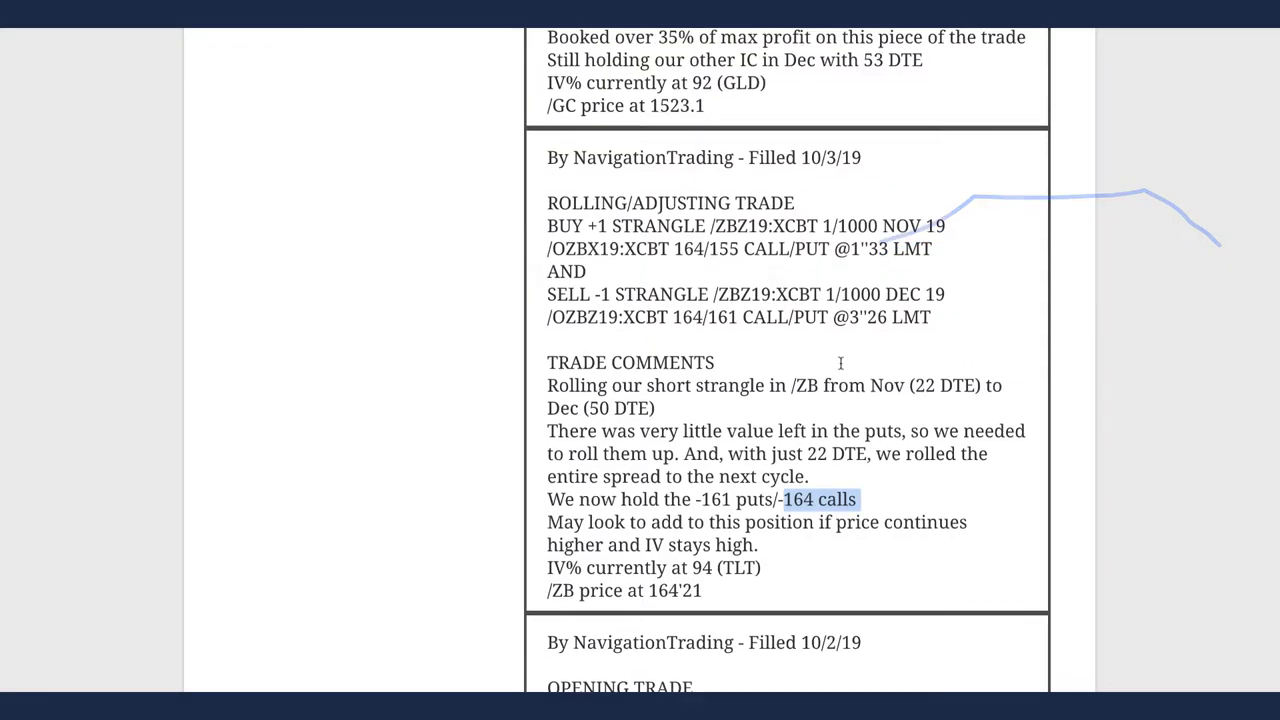
{"action": "scroll", "coordinate": [840, 368], "scroll_direction": "up", "scroll_amount": 2}
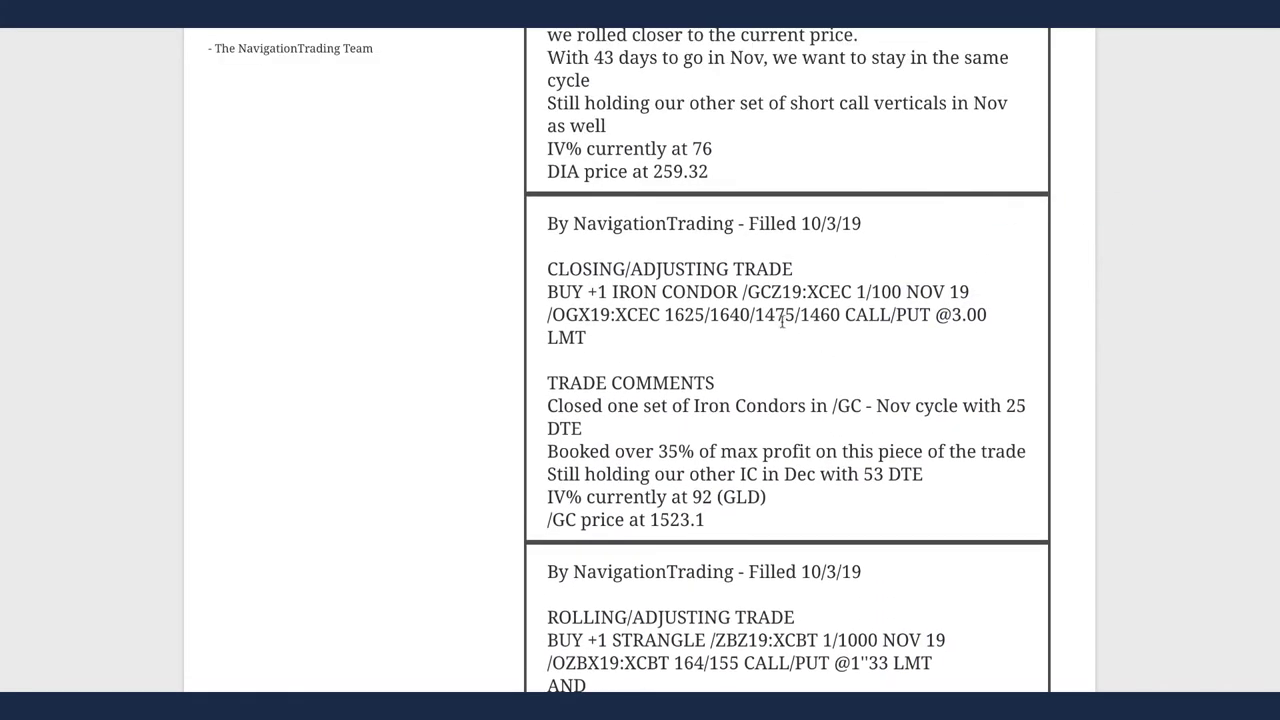
{"action": "left_click_drag", "start_coordinate": [773, 291], "coordinate": [738, 292]}
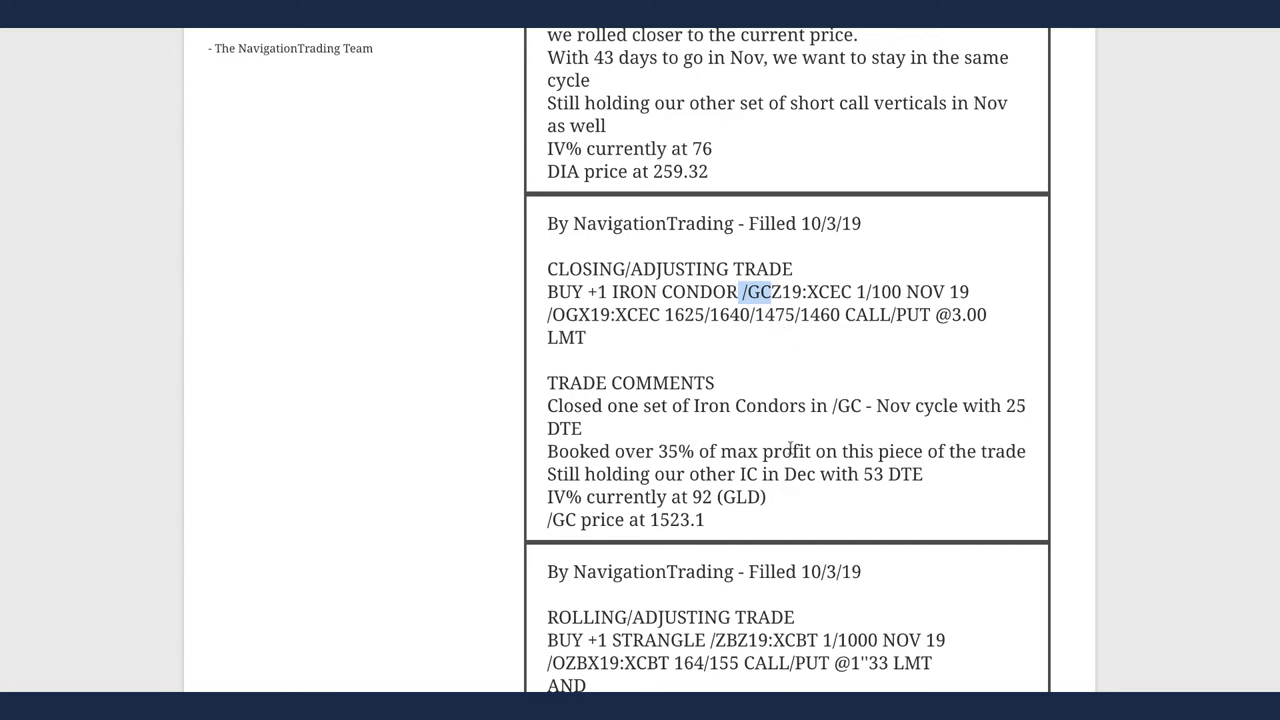
{"action": "left_click_drag", "start_coordinate": [658, 451], "coordinate": [1030, 455]}
Scroll to the DIA condor roll alert and highlight its 43 DTE and 50% of max profit remarks.
{"action": "scroll", "coordinate": [912, 440], "scroll_direction": "up", "scroll_amount": 4}
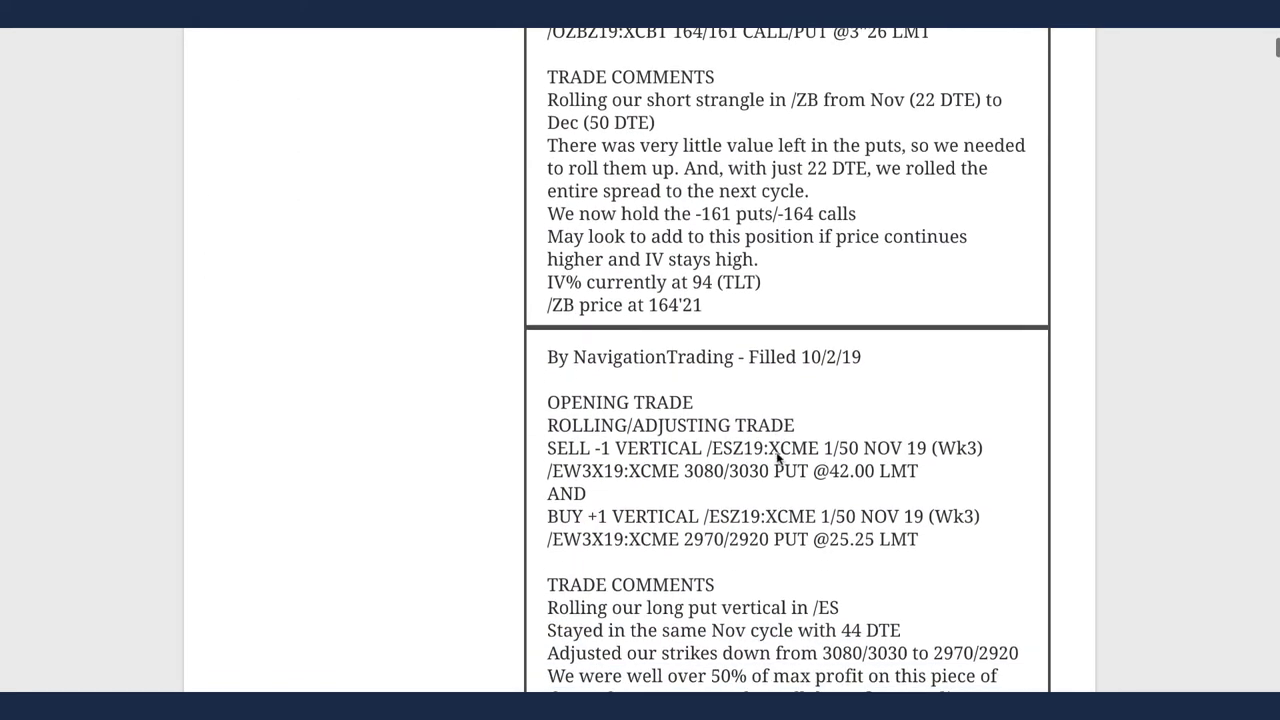
{"action": "scroll", "coordinate": [753, 440], "scroll_direction": "up", "scroll_amount": 10}
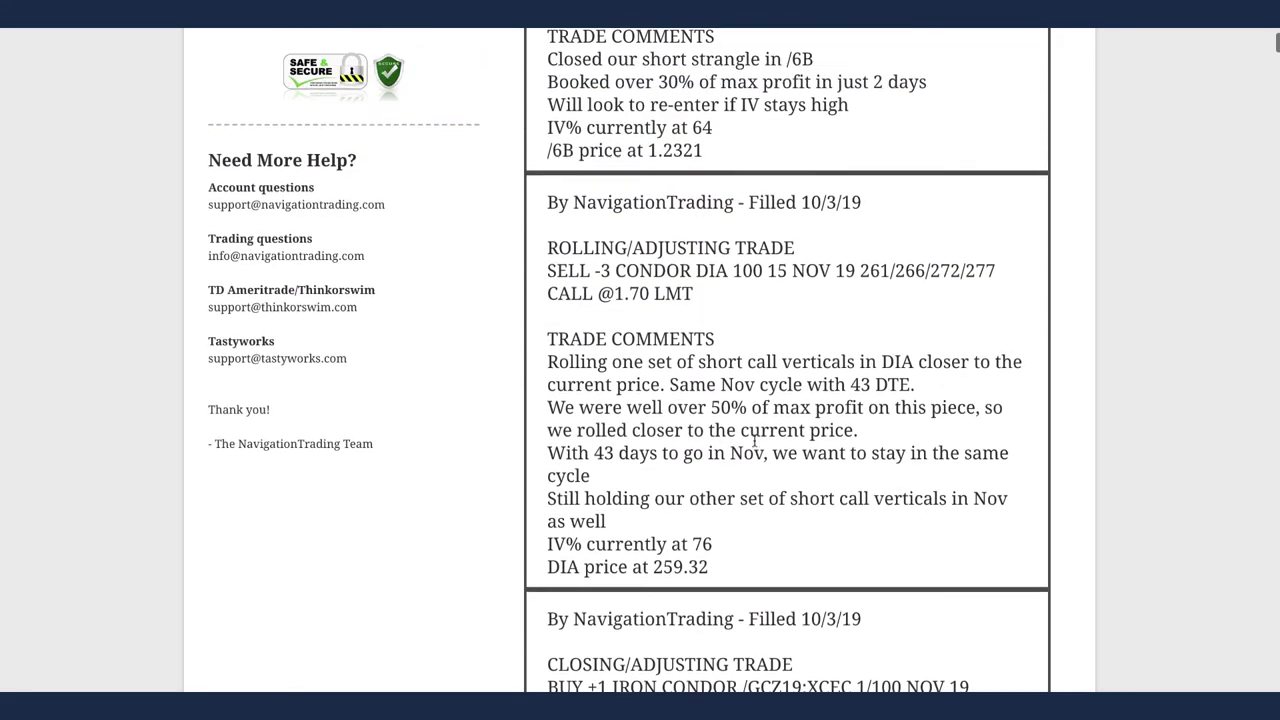
{"action": "scroll", "coordinate": [754, 440], "scroll_direction": "up", "scroll_amount": 1}
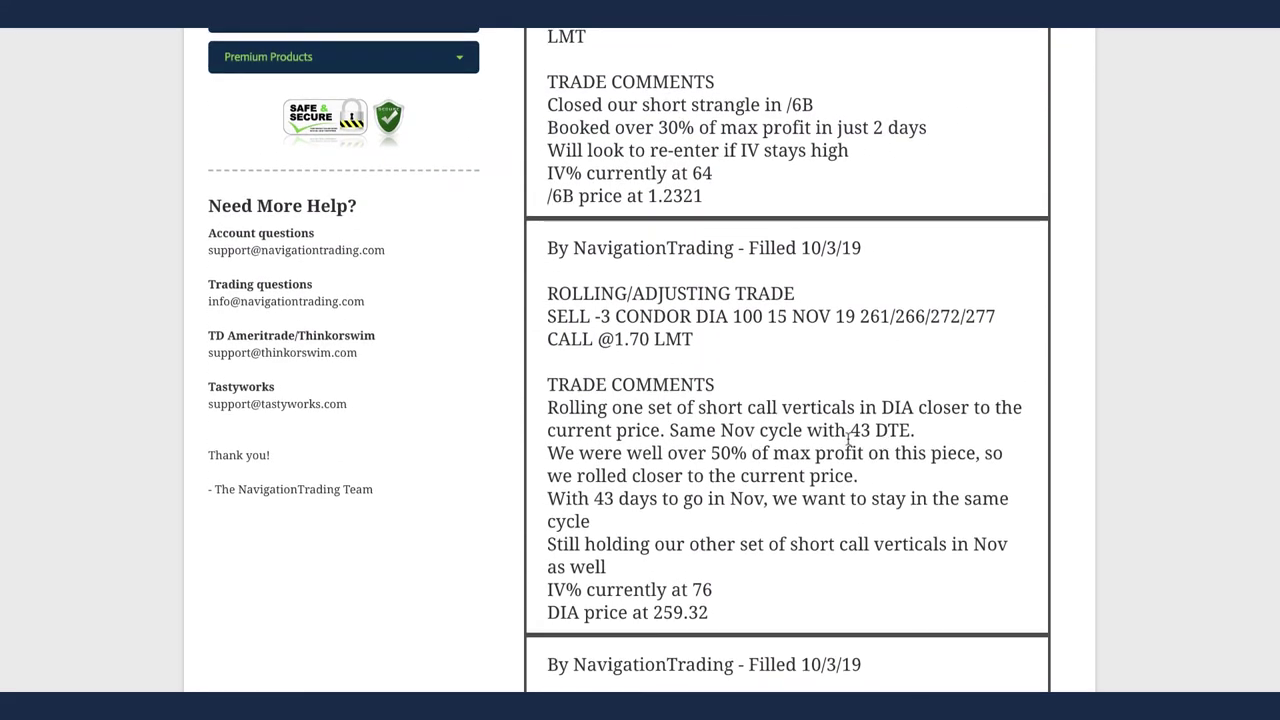
{"action": "left_click_drag", "start_coordinate": [850, 430], "coordinate": [916, 430]}
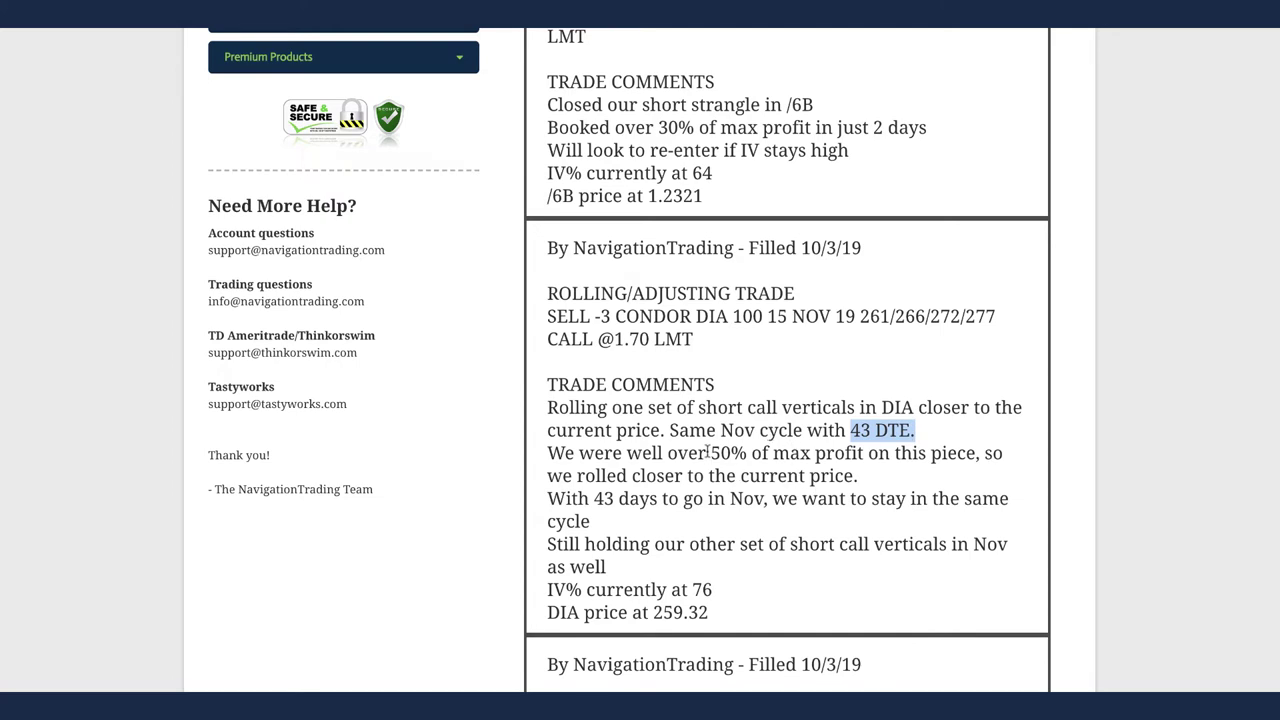
{"action": "left_click_drag", "start_coordinate": [708, 452], "coordinate": [880, 453]}
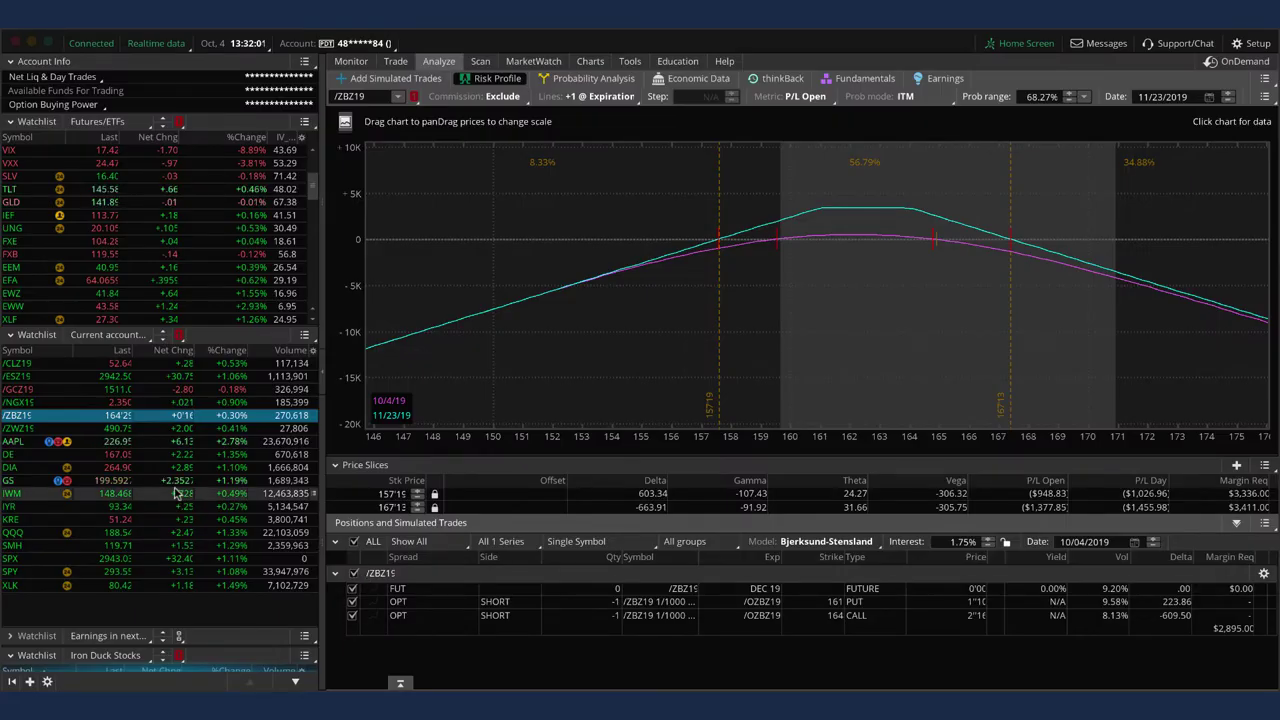
Show only the DIA 269/274 call legs in the risk profile, excluding 261 and 266, with the slice at 264.90.
{"action": "left_click", "coordinate": [181, 468]}
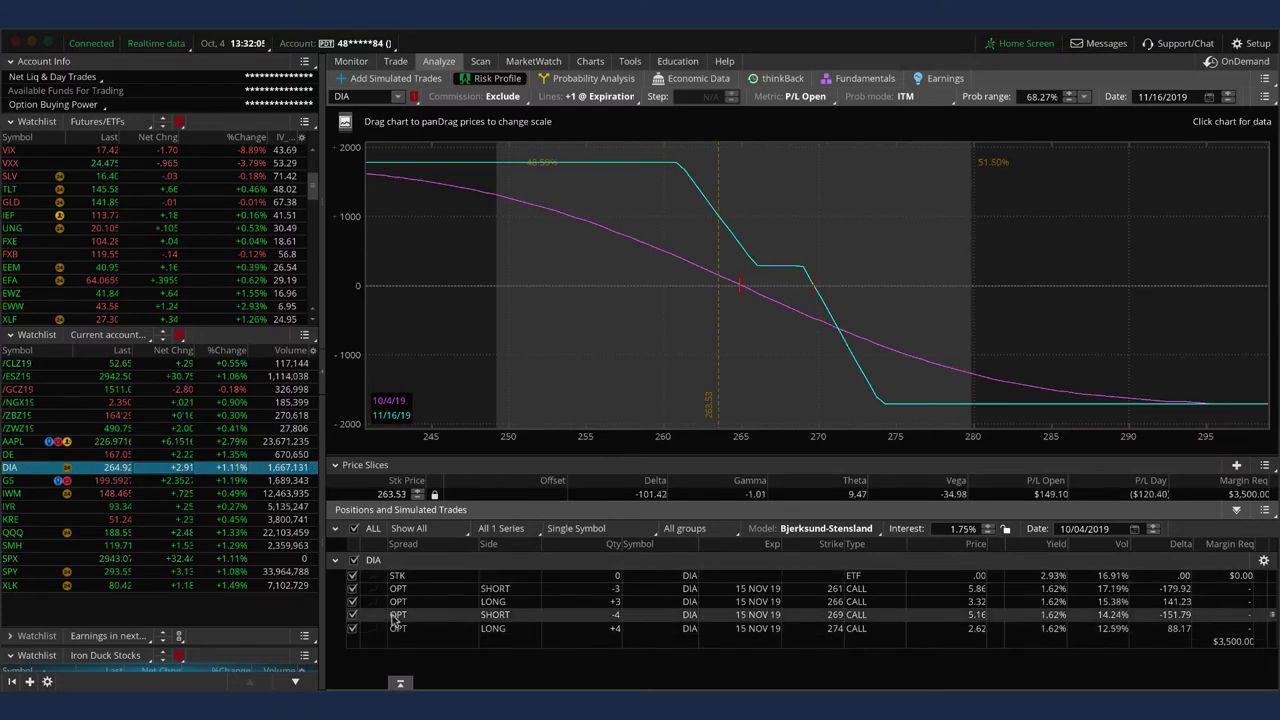
{"action": "left_click", "coordinate": [352, 615]}
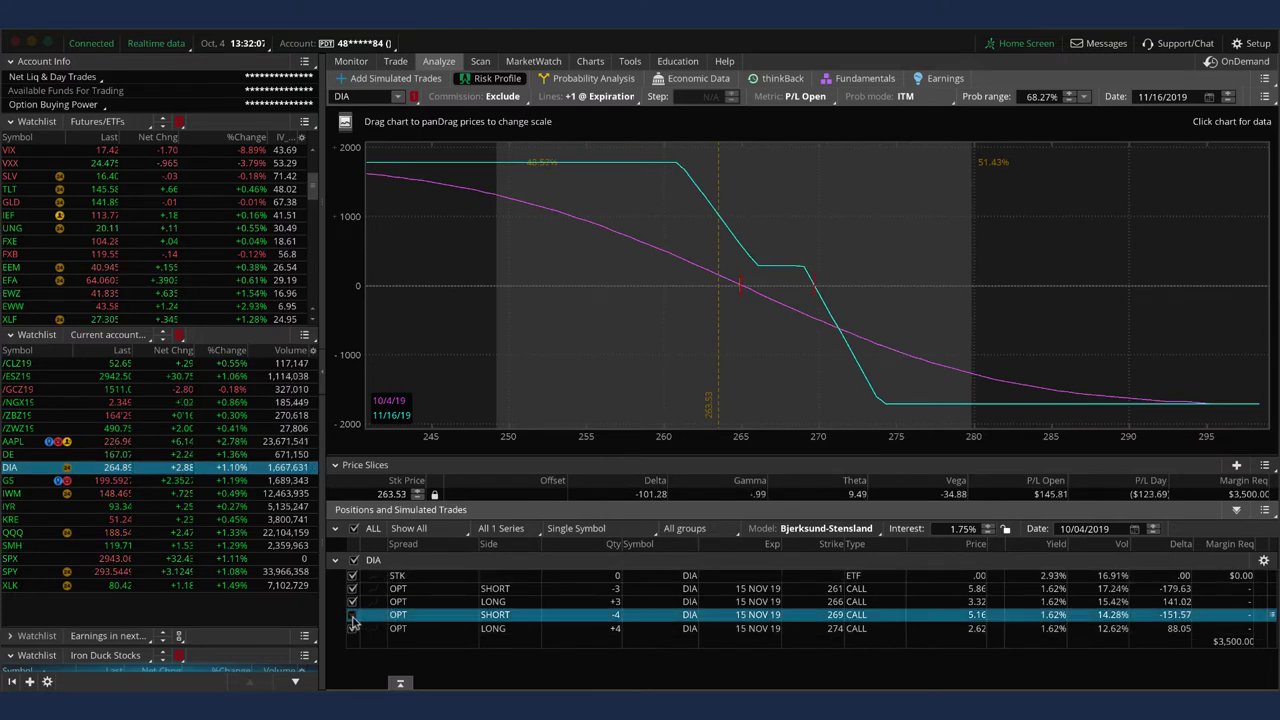
{"action": "left_click", "coordinate": [352, 629]}
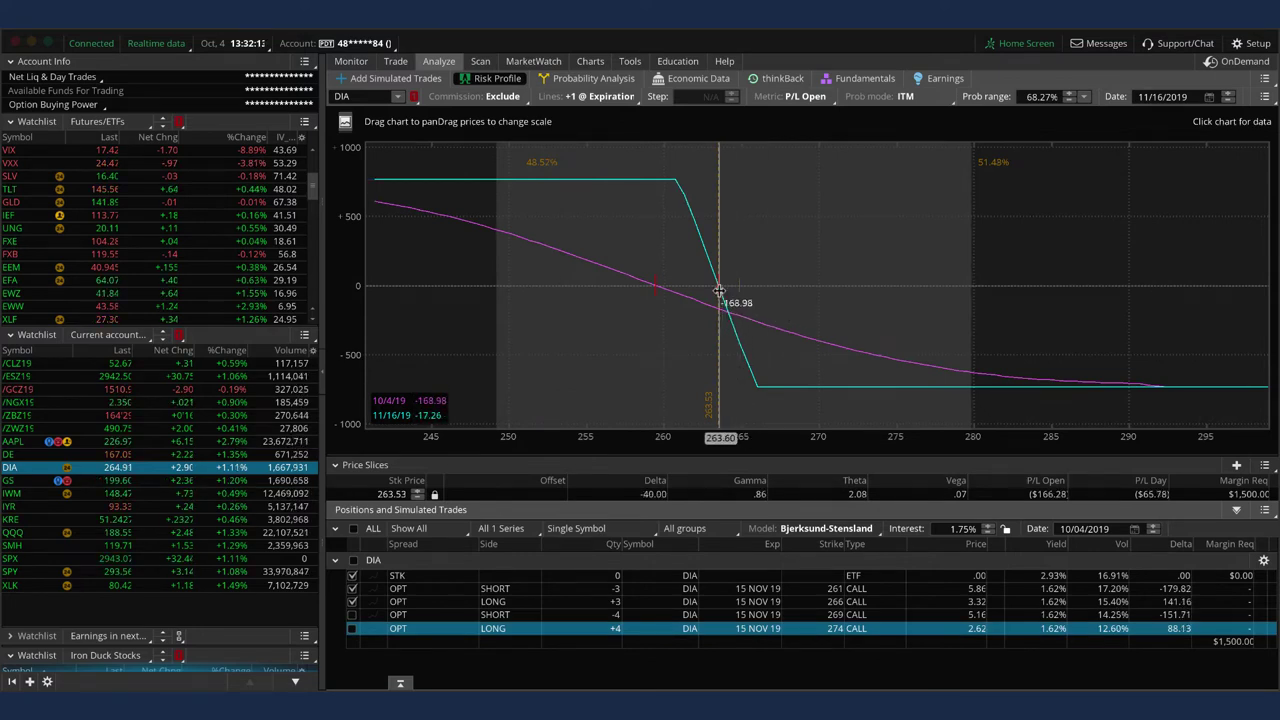
{"action": "left_click", "coordinate": [352, 589]}
{"action": "left_click", "coordinate": [352, 601]}
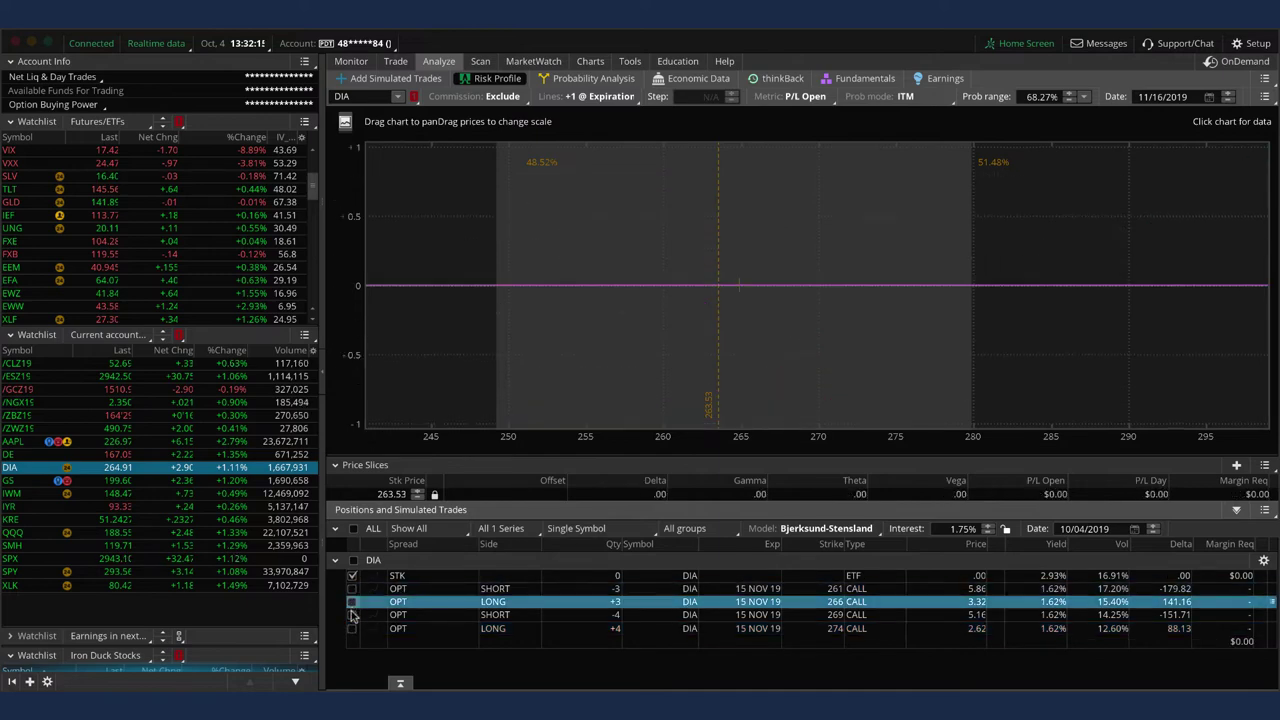
{"action": "left_click", "coordinate": [352, 614]}
{"action": "left_click", "coordinate": [352, 628]}
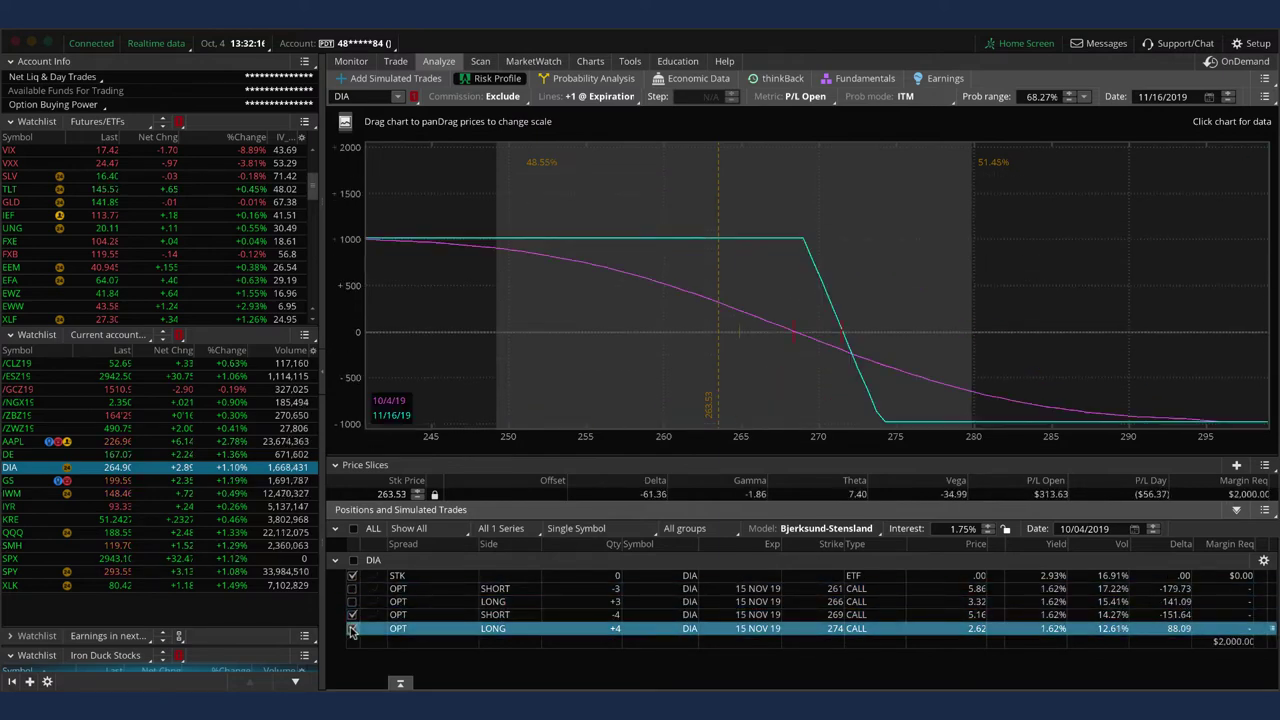
{"action": "left_click", "coordinate": [739, 375]}
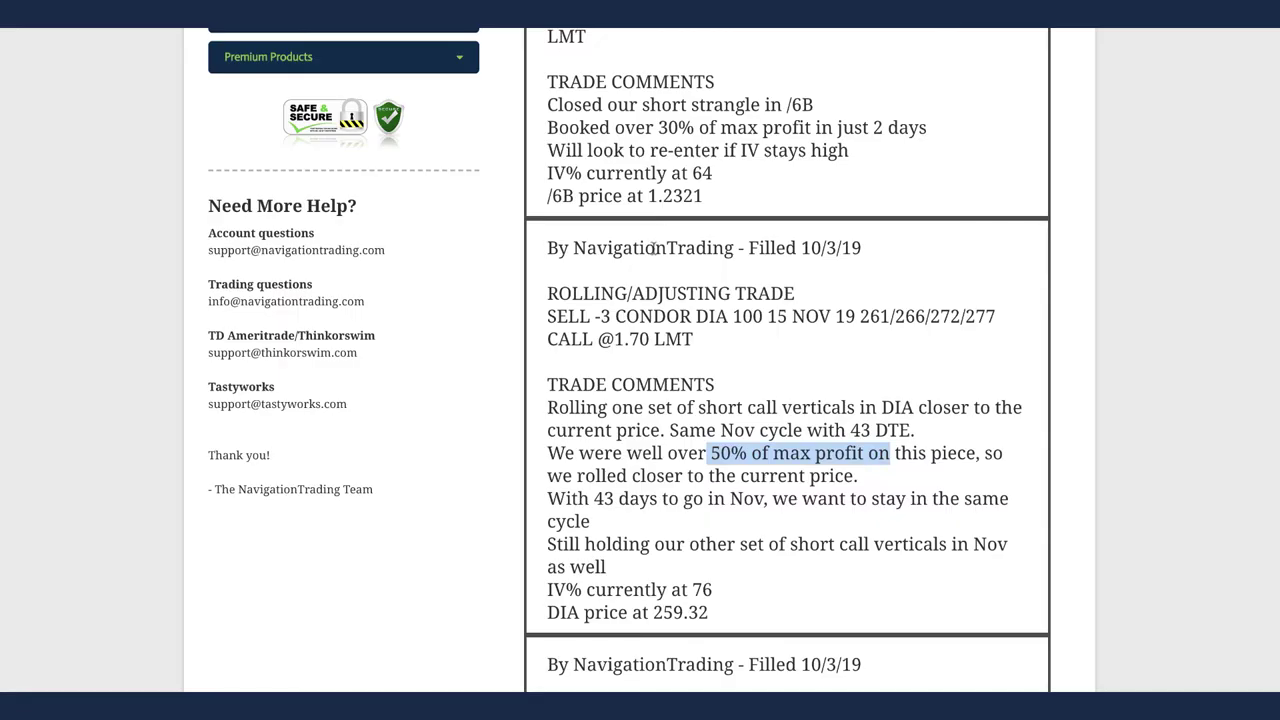
Highlight /6B and its 30% of max profit in 2 days note in the 10/4/19 close.
{"action": "scroll", "coordinate": [655, 248], "scroll_direction": "up", "scroll_amount": 3}
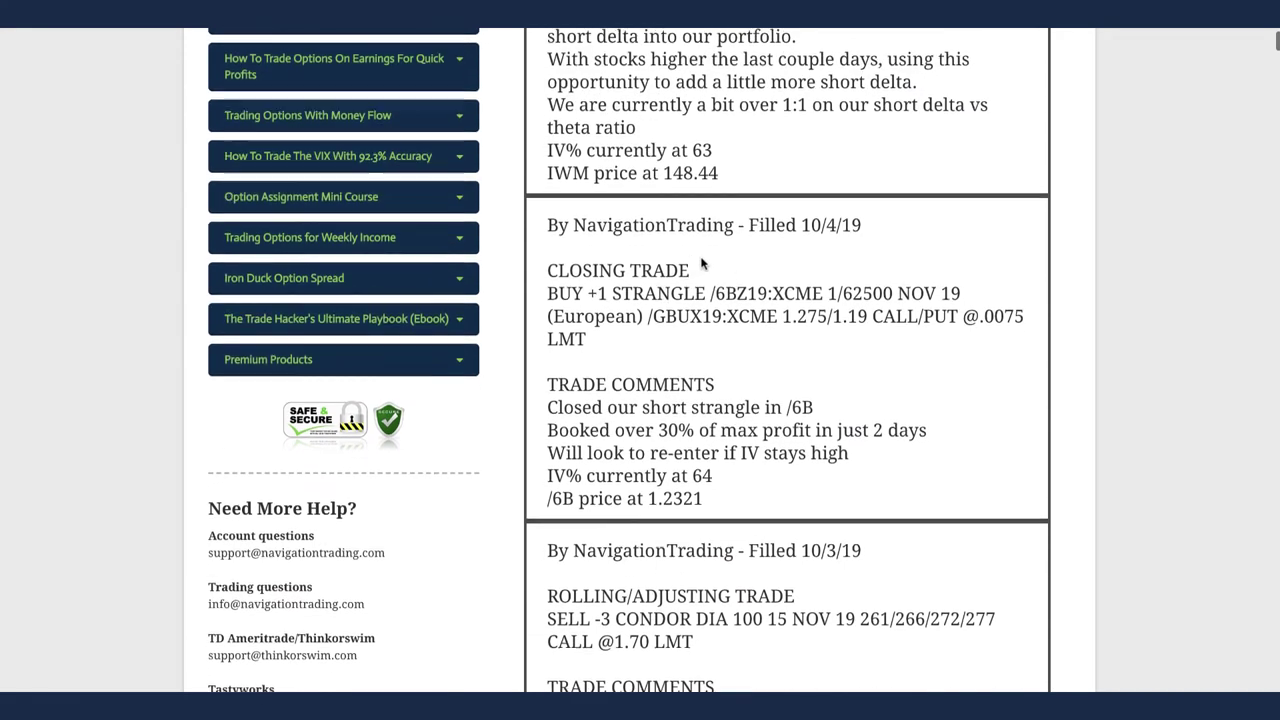
{"action": "left_click_drag", "start_coordinate": [731, 305], "coordinate": [708, 306]}
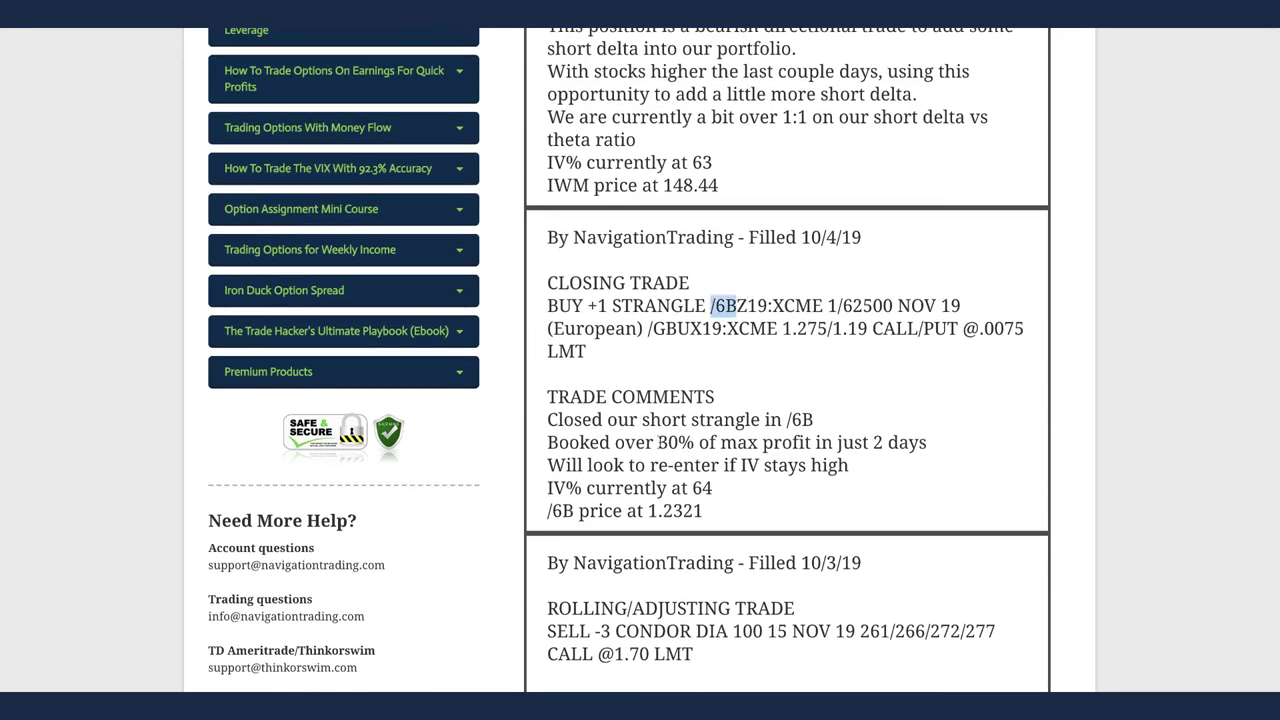
{"action": "left_click_drag", "start_coordinate": [658, 442], "coordinate": [952, 446]}
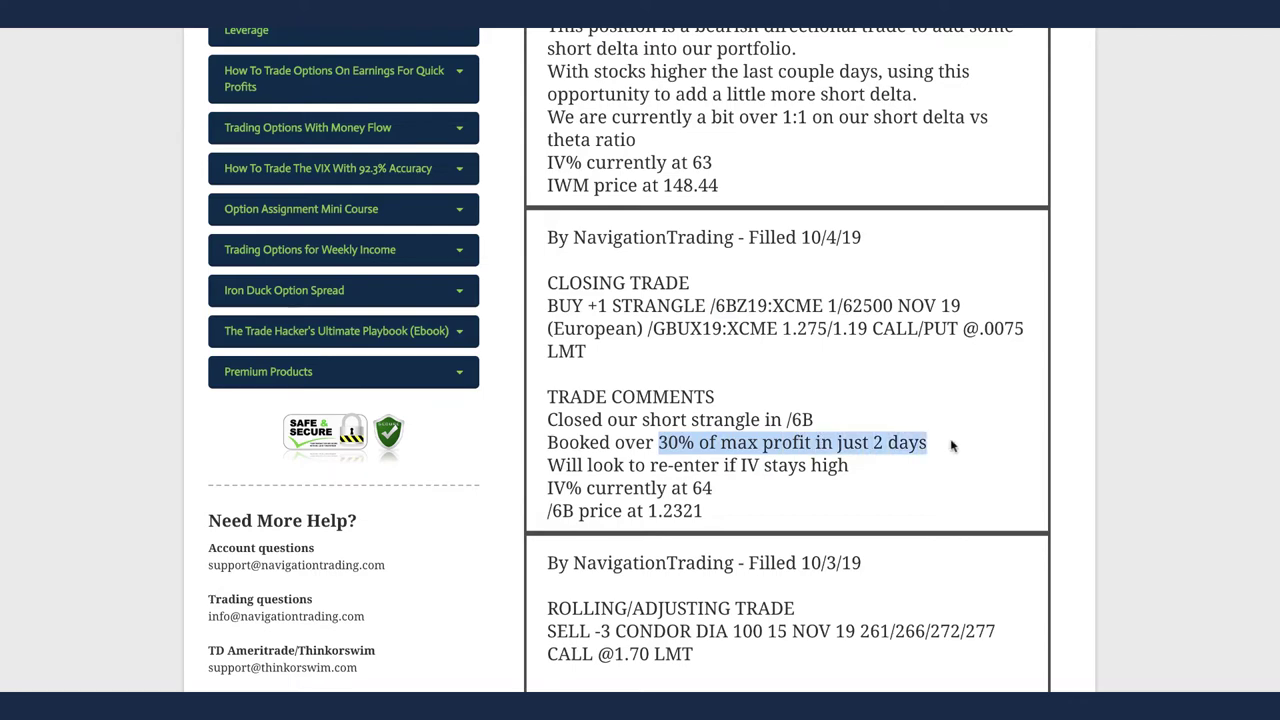
{"action": "left_click", "coordinate": [872, 450]}
Scroll up to the new IWM long put vertical alert and highlight IWM.
{"action": "scroll", "coordinate": [869, 457], "scroll_direction": "up", "scroll_amount": 3}
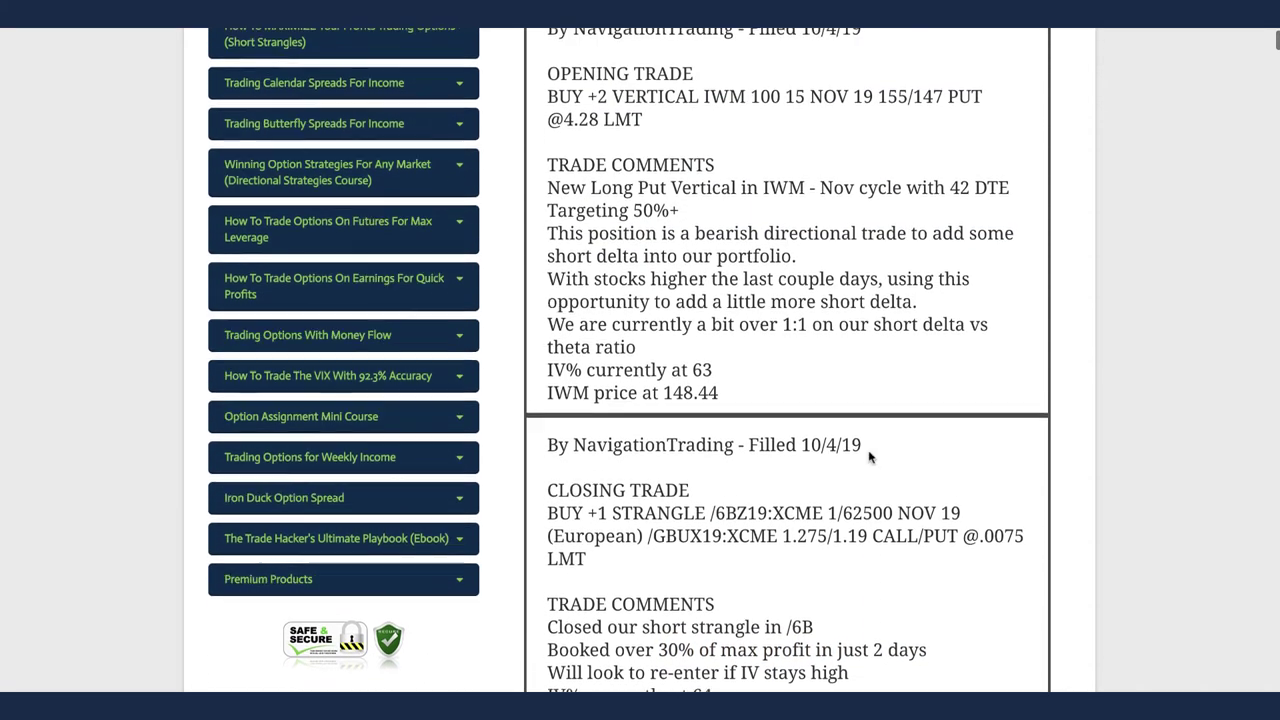
{"action": "scroll", "coordinate": [867, 458], "scroll_direction": "up", "scroll_amount": 1}
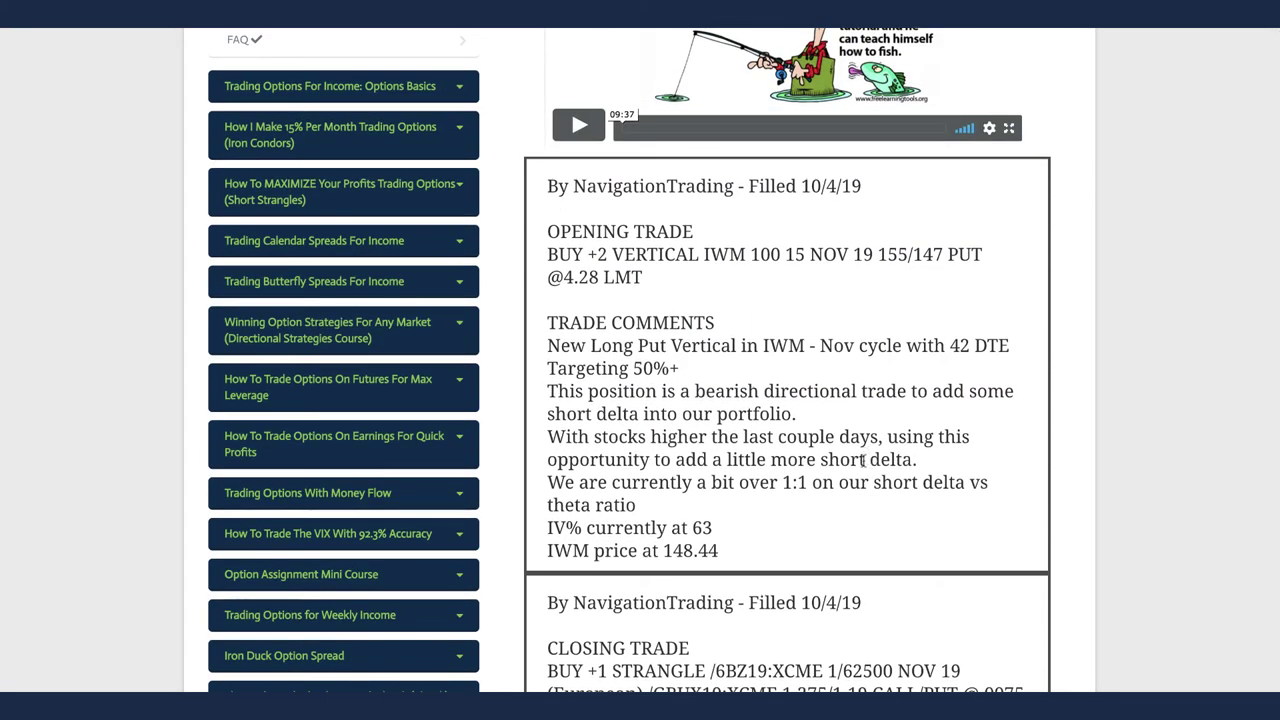
{"action": "left_click_drag", "start_coordinate": [704, 254], "coordinate": [748, 254]}
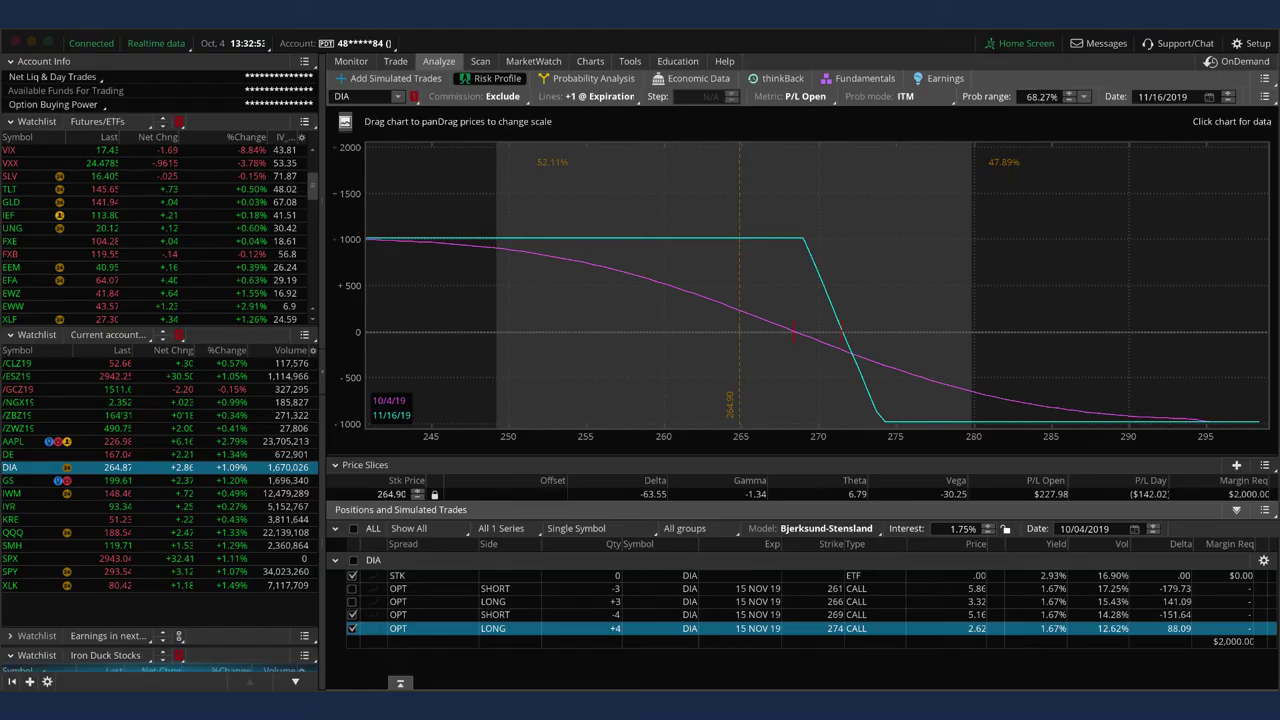
Bring up the IWM chart and mark its latest price bounce.
{"action": "left_click", "coordinate": [590, 61]}
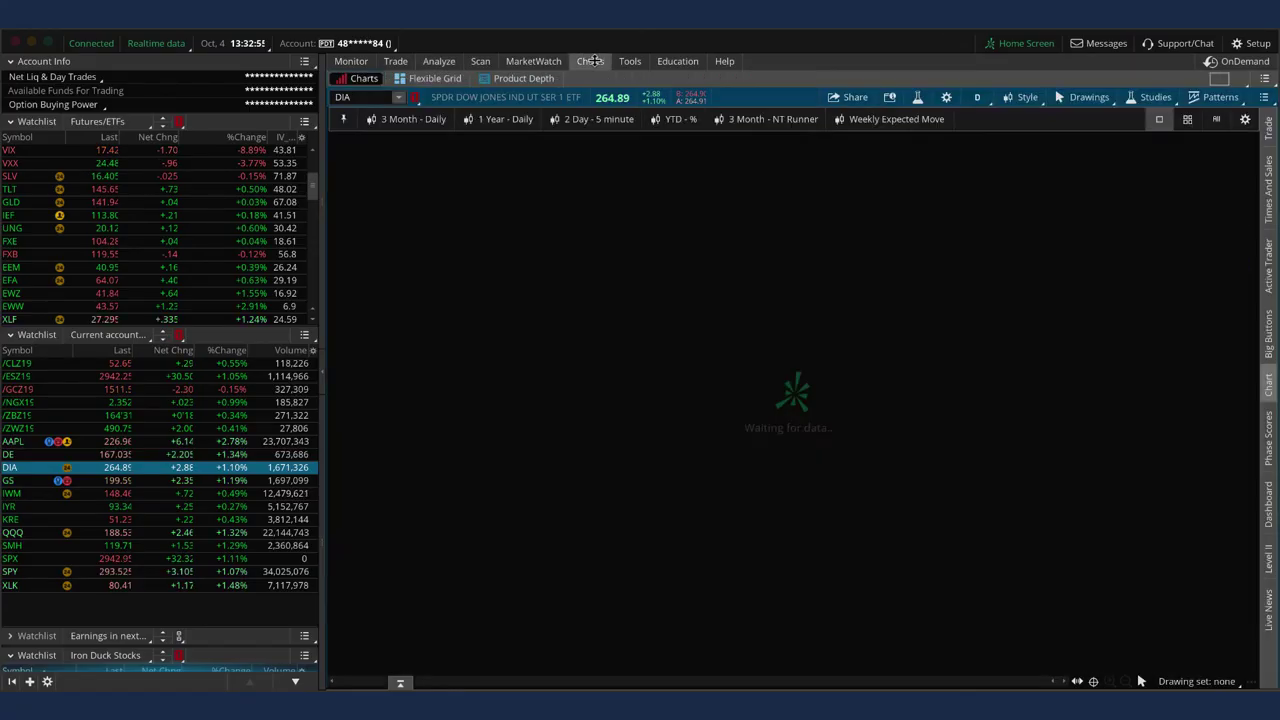
{"action": "left_click", "coordinate": [230, 494]}
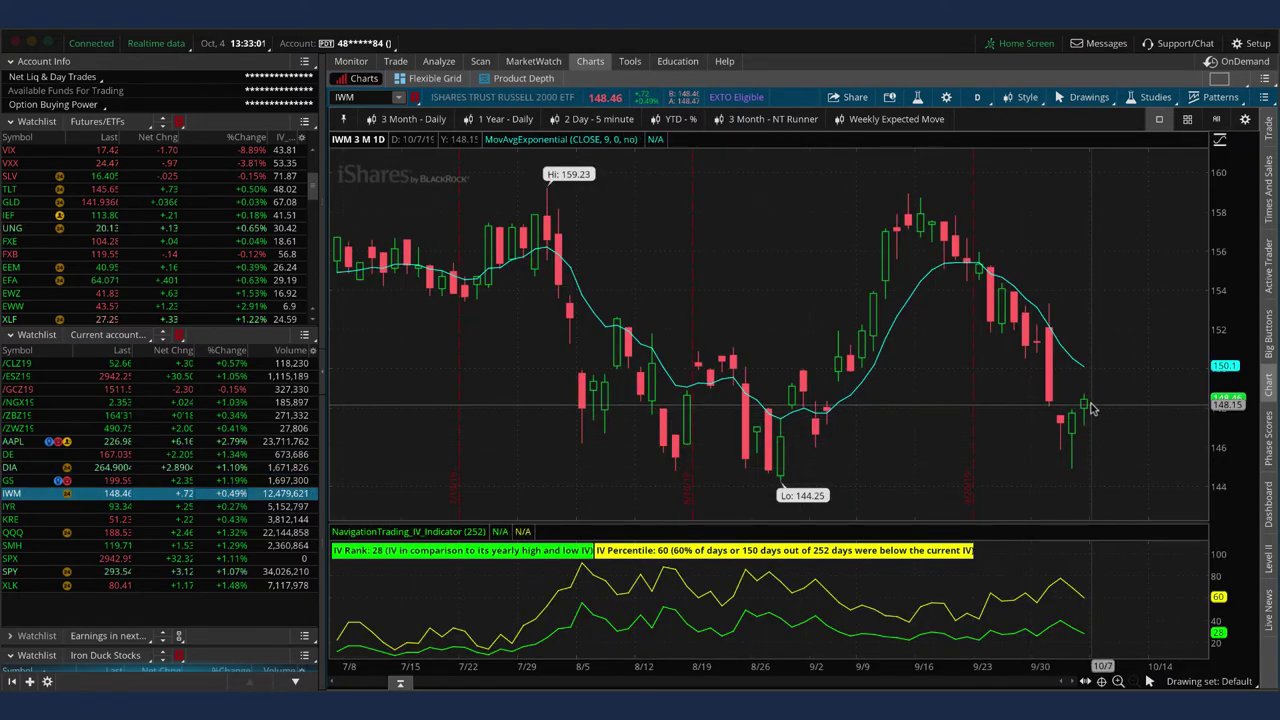
{"action": "mouse_move", "coordinate": [1093, 408]}
{"action": "left_mouse_down"}
{"action": "mouse_move", "coordinate": [1108, 404]}
{"action": "mouse_move", "coordinate": [1134, 432]}
{"action": "mouse_move", "coordinate": [1137, 484]}
{"action": "mouse_move", "coordinate": [1125, 478]}
{"action": "mouse_move", "coordinate": [1154, 456]}
{"action": "left_mouse_up"}
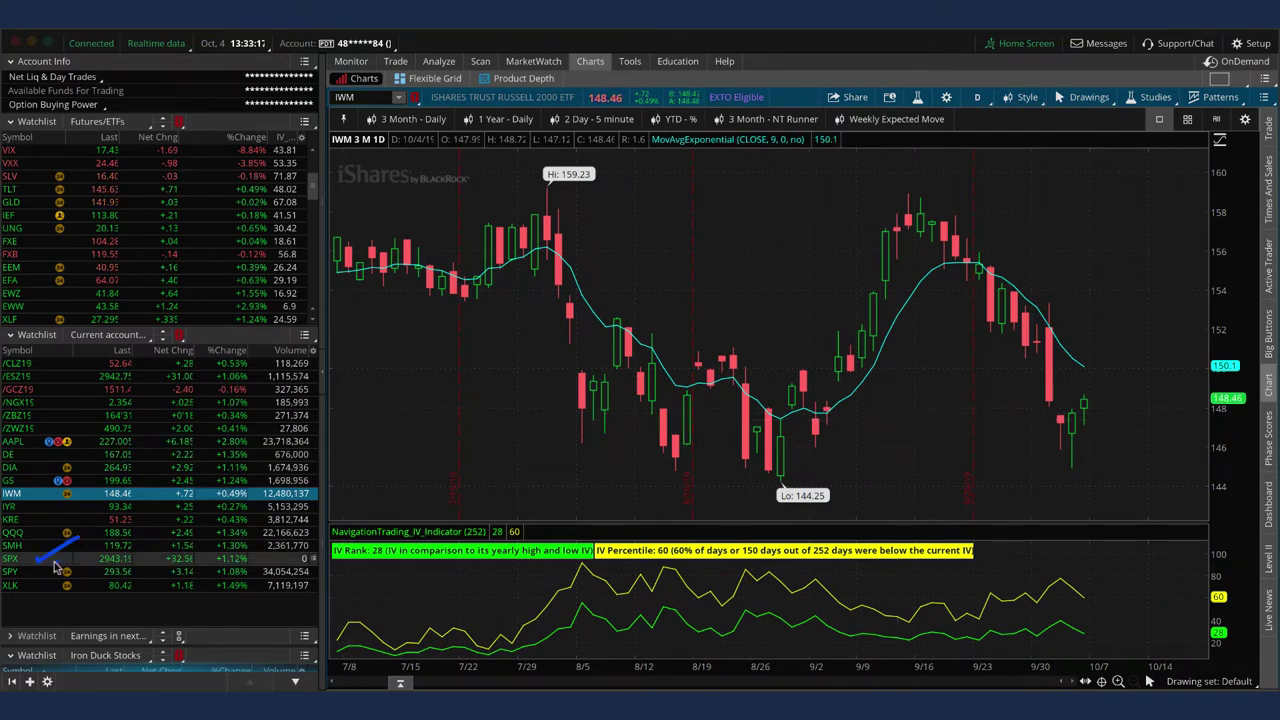
Tick off SPX, SPY, /ESZ19, QQQ and DIA, circle IWM, and review its risk profile and option chain.
{"action": "left_click_drag", "start_coordinate": [42, 590], "coordinate": [70, 578]}
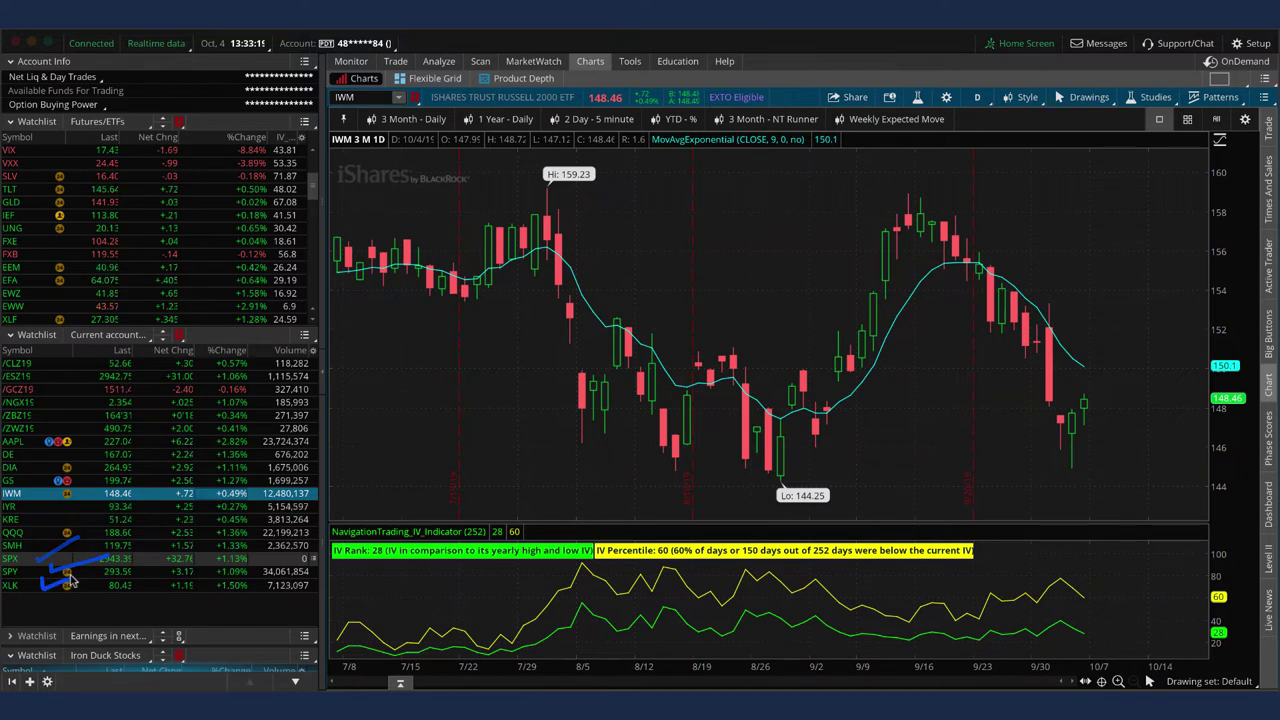
{"action": "left_click_drag", "start_coordinate": [52, 376], "coordinate": [82, 373]}
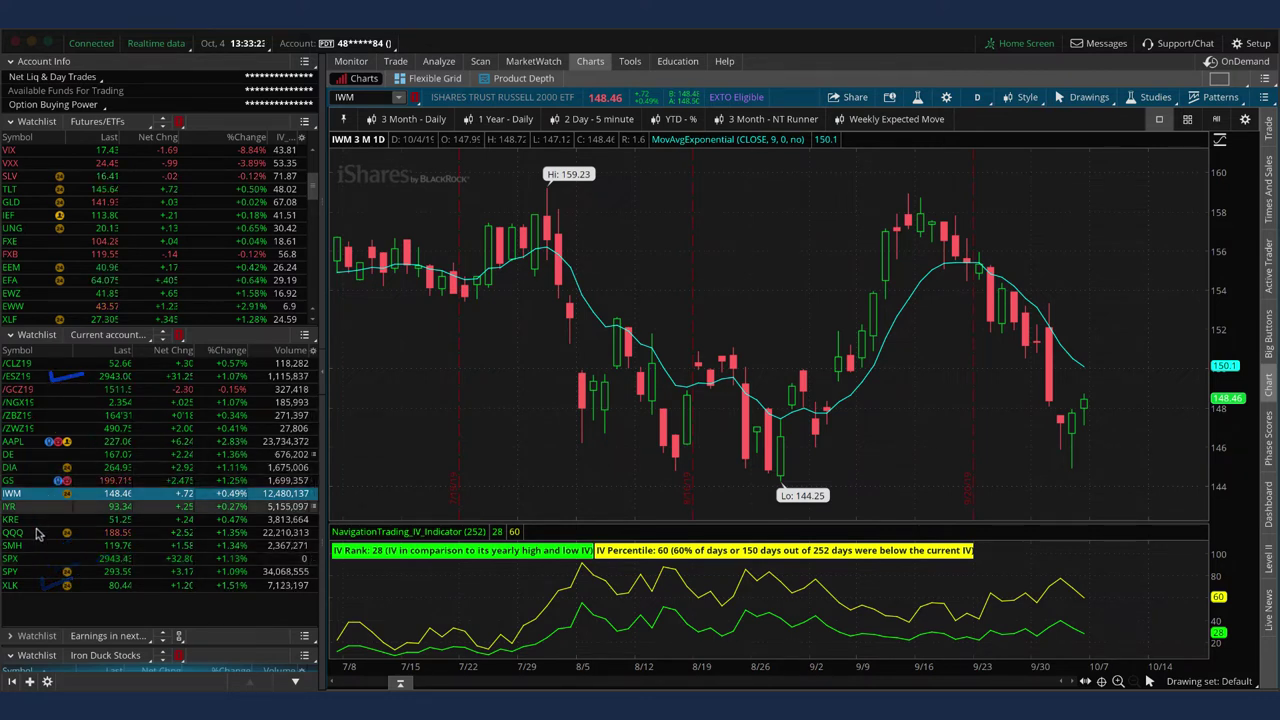
{"action": "left_click_drag", "start_coordinate": [38, 532], "coordinate": [82, 519]}
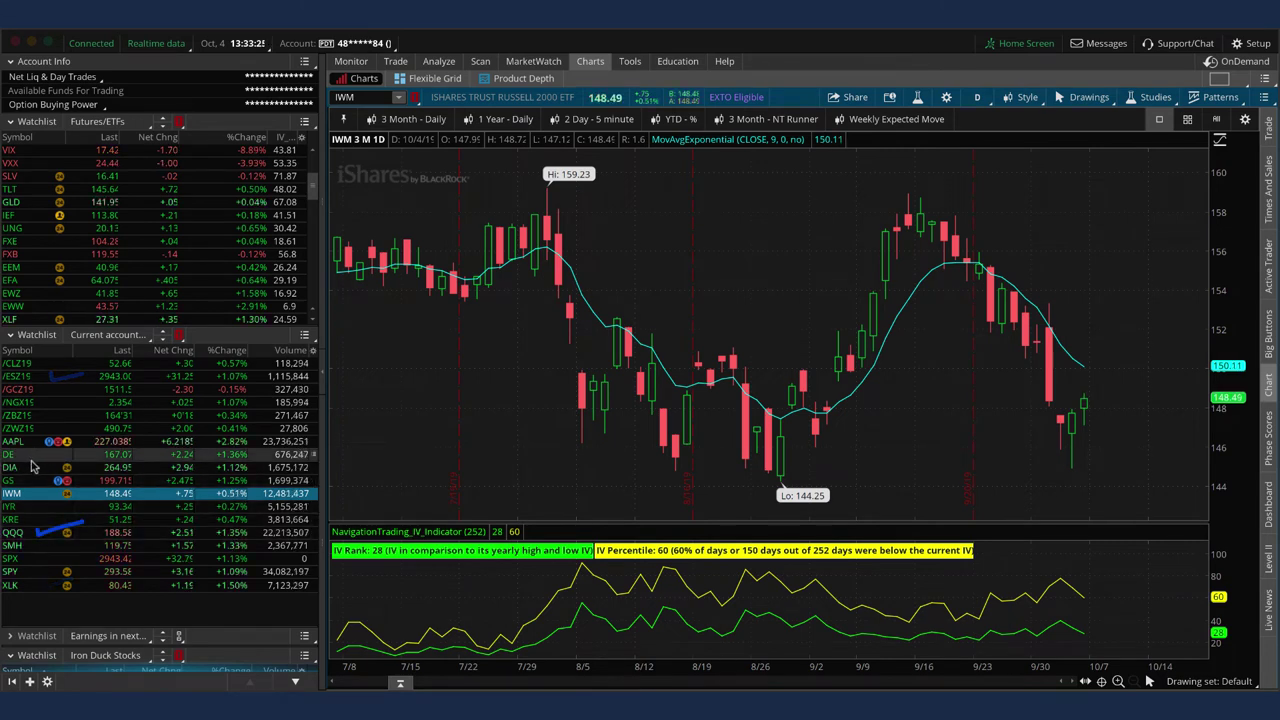
{"action": "mouse_move", "coordinate": [32, 462]}
{"action": "left_mouse_down"}
{"action": "mouse_move", "coordinate": [38, 476]}
{"action": "mouse_move", "coordinate": [140, 450]}
{"action": "left_mouse_up"}
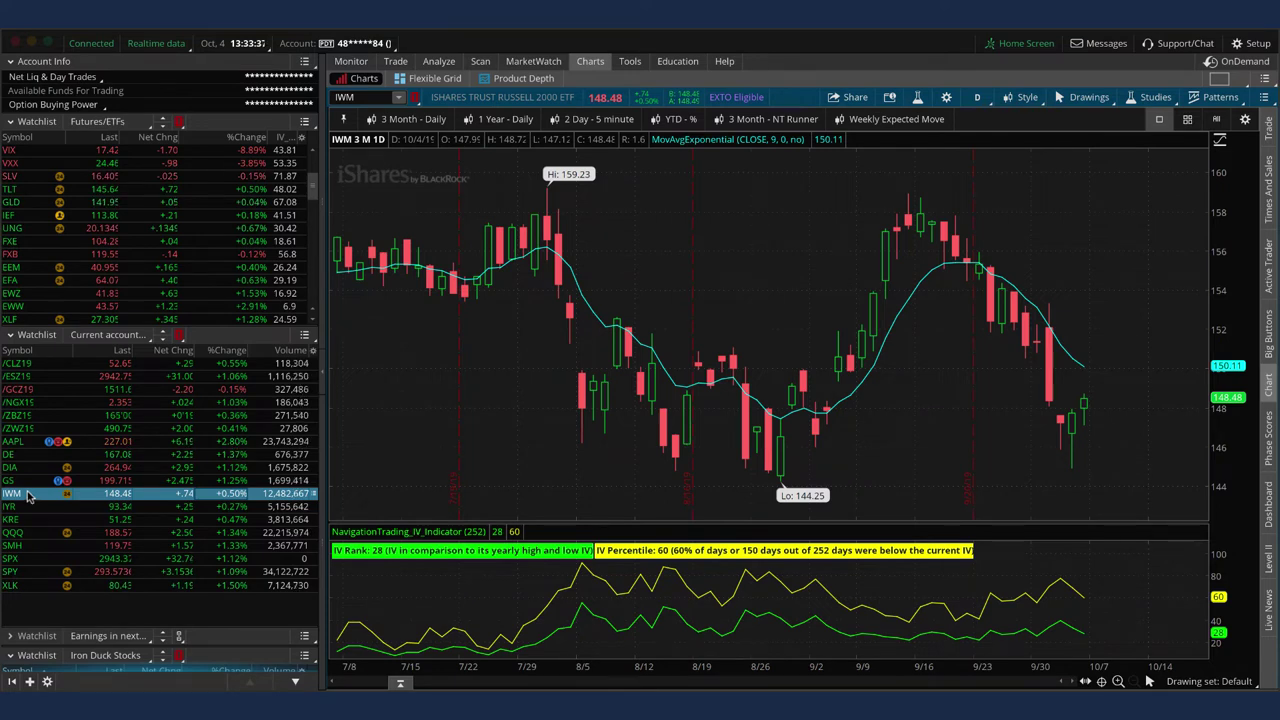
{"action": "mouse_move", "coordinate": [28, 466]}
{"action": "left_mouse_down"}
{"action": "mouse_move", "coordinate": [10, 474]}
{"action": "mouse_move", "coordinate": [46, 500]}
{"action": "left_mouse_up"}
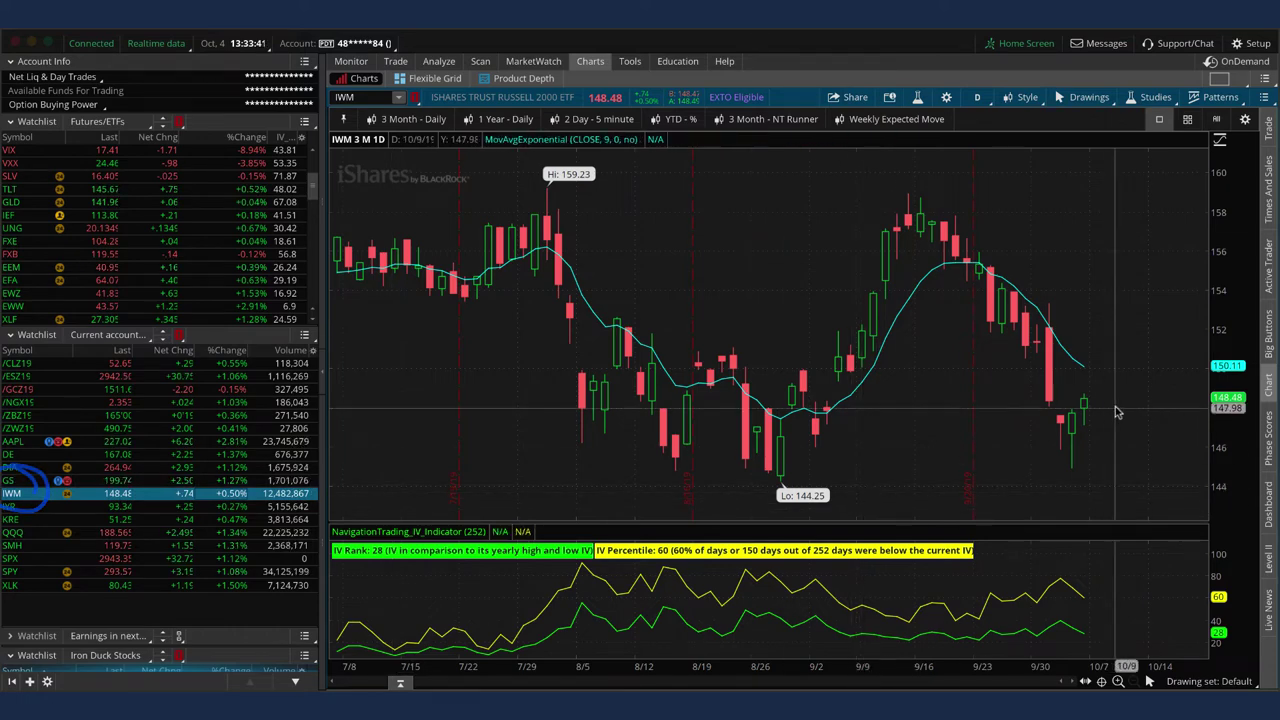
{"action": "left_click", "coordinate": [440, 63]}
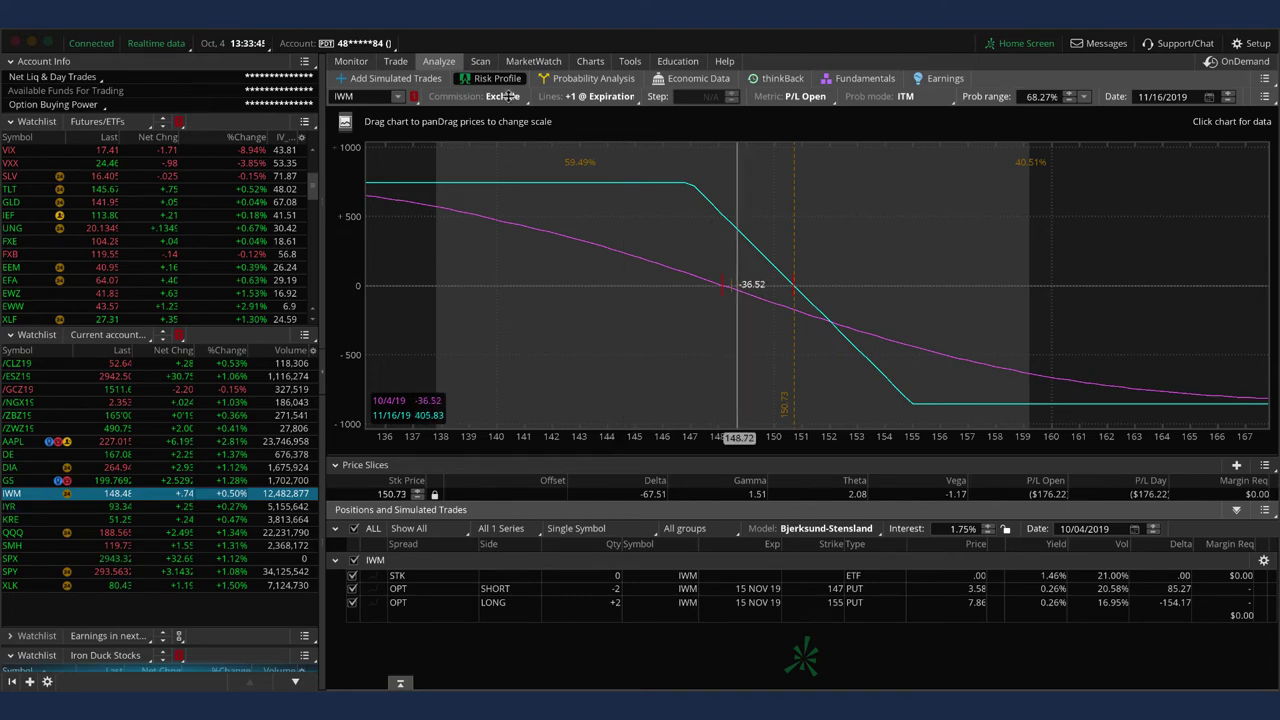
{"action": "left_click", "coordinate": [396, 62]}
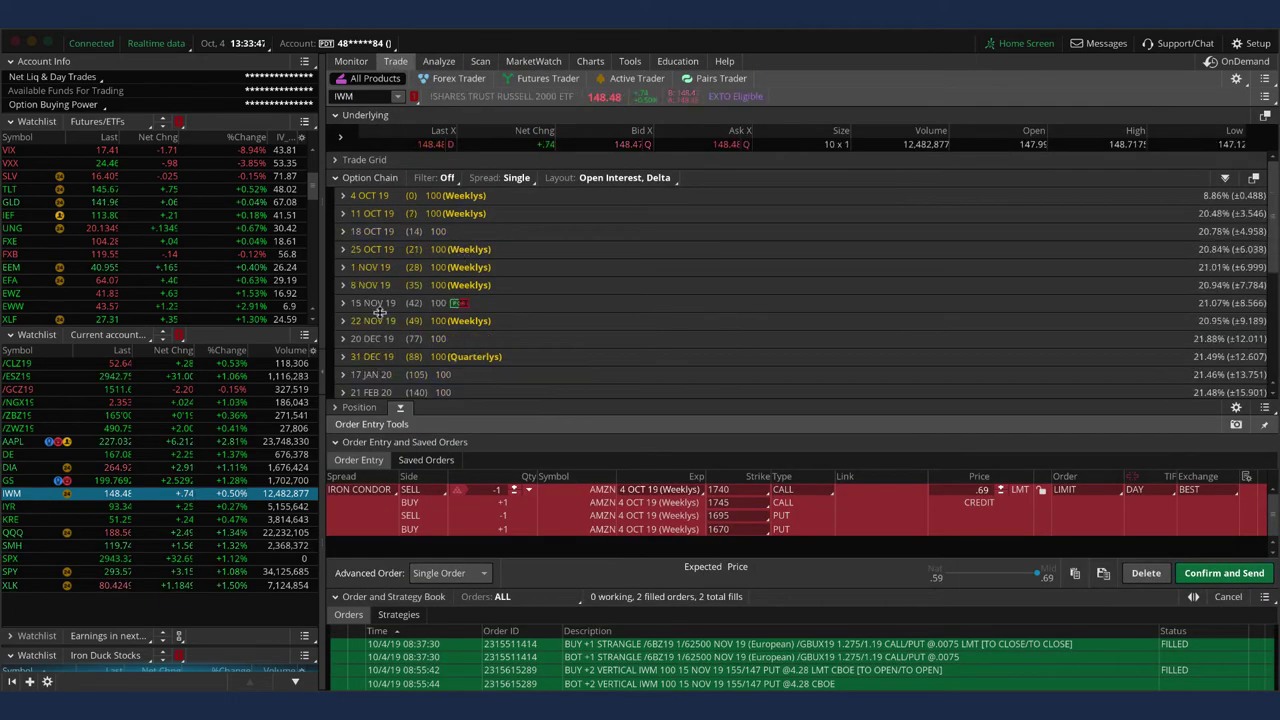
Enlarge the 15 NOV 19 IWM chain and mark strikes 153, 155 (put delta -.77) and 147.
{"action": "scroll", "coordinate": [763, 320], "scroll_direction": "down", "scroll_amount": 10}
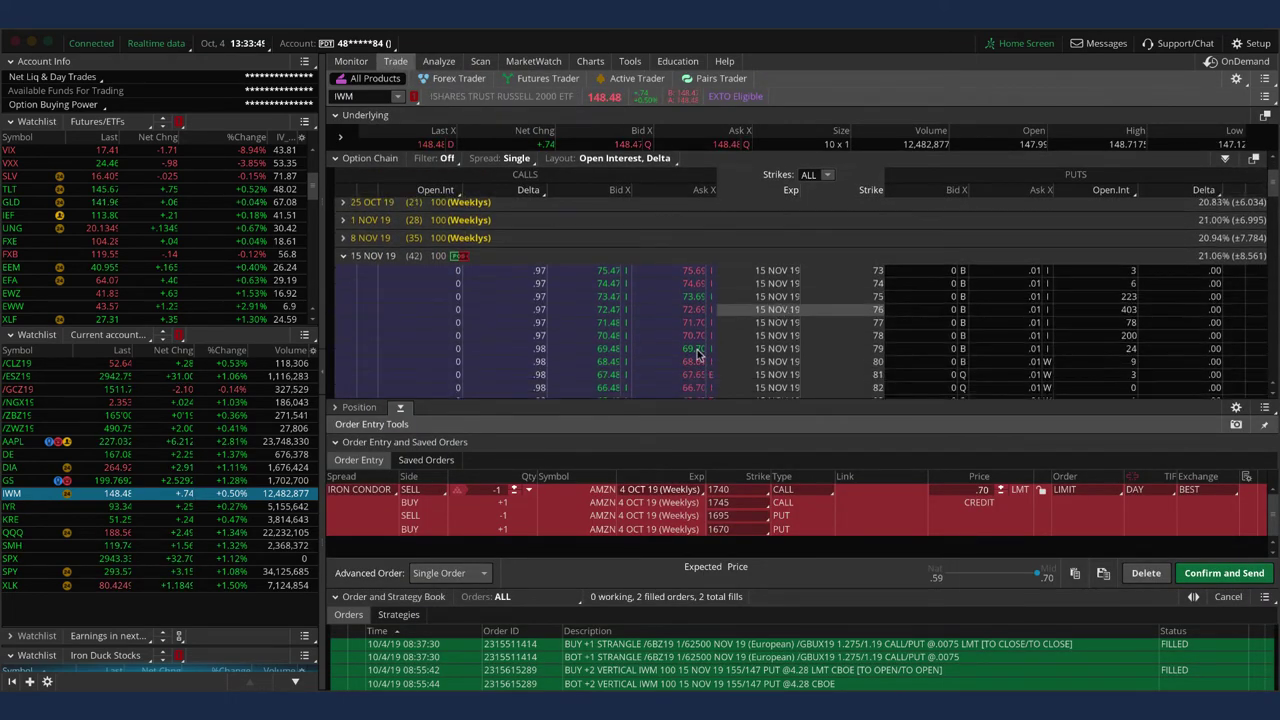
{"action": "left_click", "coordinate": [399, 411]}
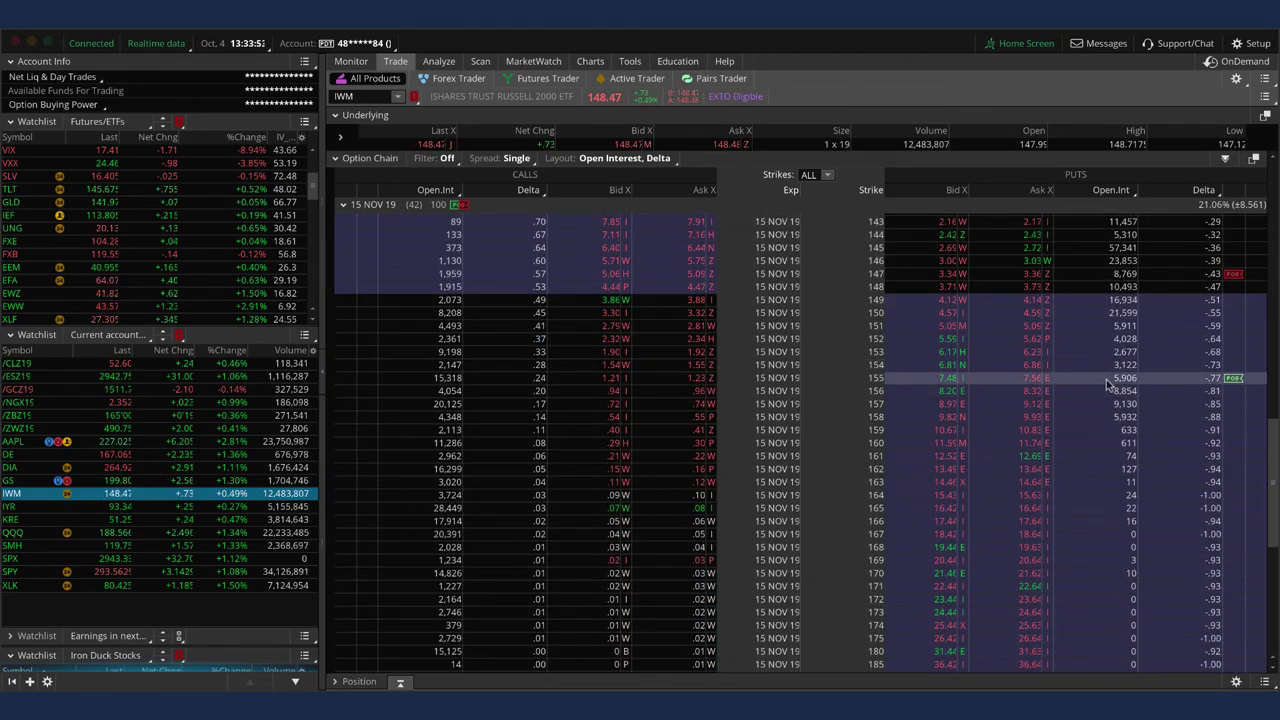
{"action": "left_click", "coordinate": [880, 352]}
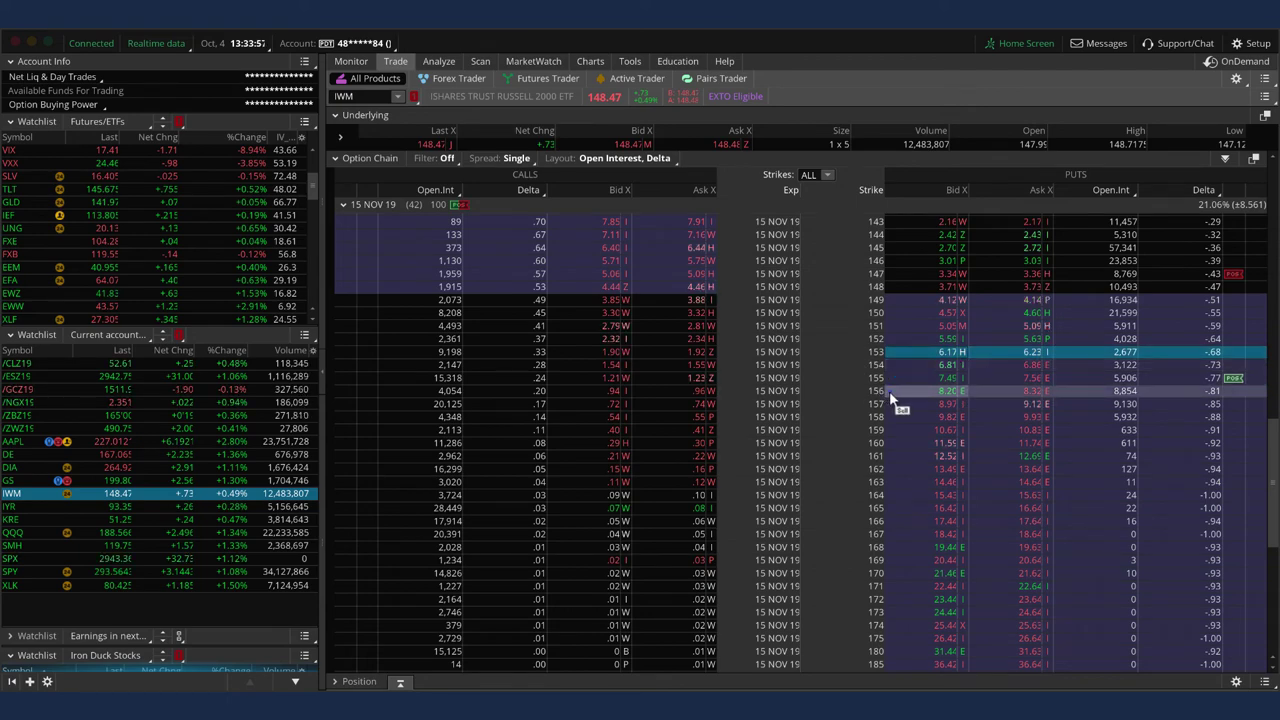
{"action": "left_click_drag", "start_coordinate": [874, 366], "coordinate": [900, 390]}
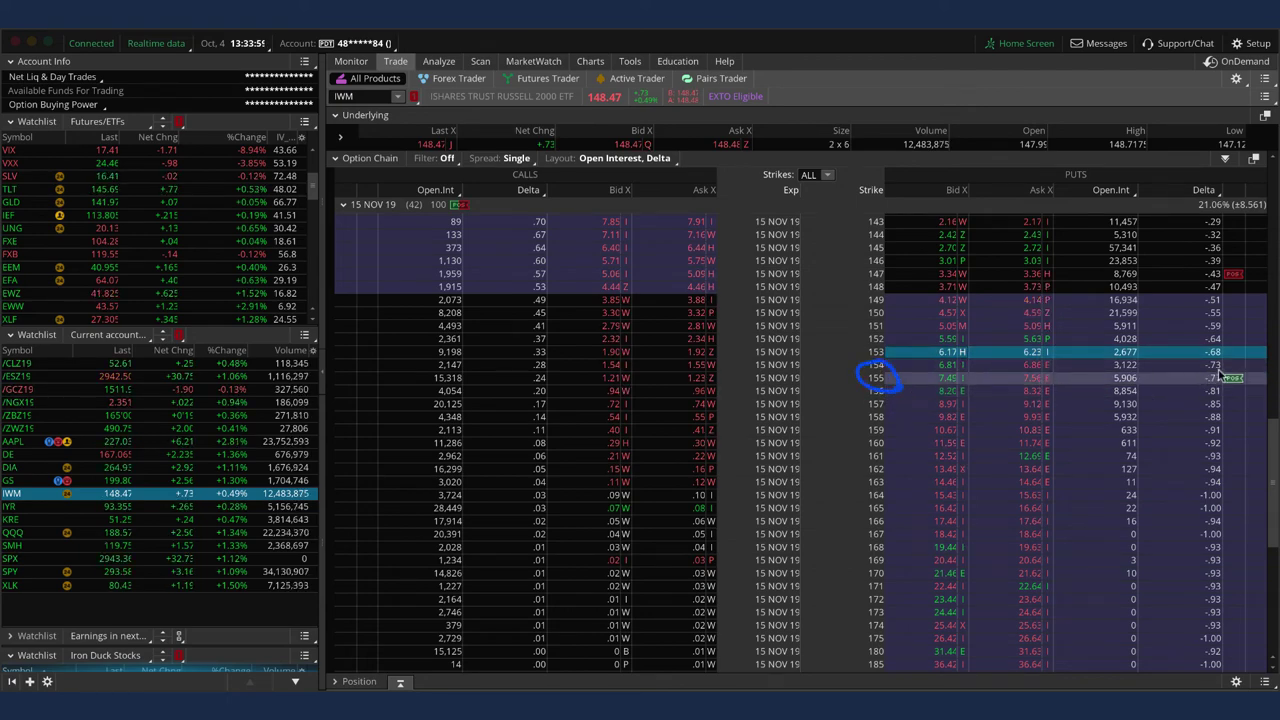
{"action": "mouse_move", "coordinate": [1212, 366]}
{"action": "left_mouse_down"}
{"action": "mouse_move", "coordinate": [1194, 386]}
{"action": "mouse_move", "coordinate": [1252, 374]}
{"action": "mouse_move", "coordinate": [1210, 364]}
{"action": "left_mouse_up"}
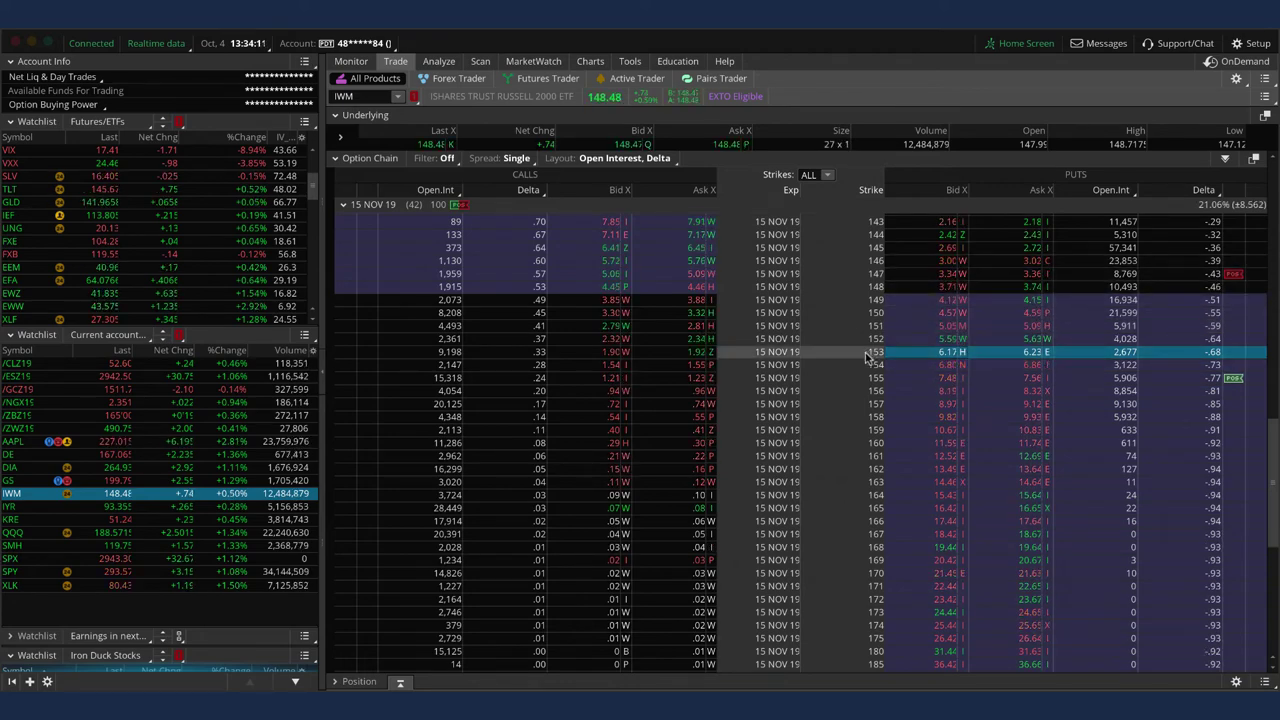
{"action": "mouse_move", "coordinate": [868, 358]}
{"action": "left_mouse_down"}
{"action": "mouse_move", "coordinate": [849, 345]}
{"action": "mouse_move", "coordinate": [866, 277]}
{"action": "left_mouse_up"}
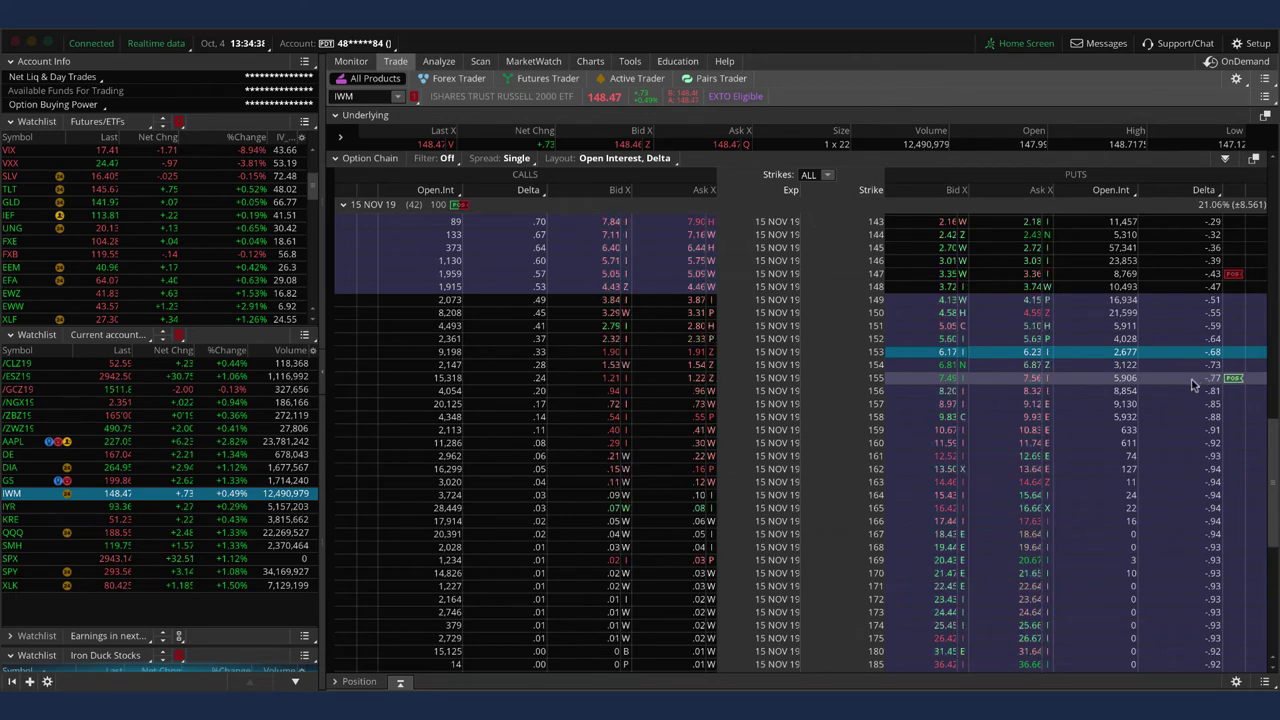
Return to the IWM 155/147 put vertical risk profile and mark its flat max-profit plateau.
{"action": "left_click", "coordinate": [442, 61]}
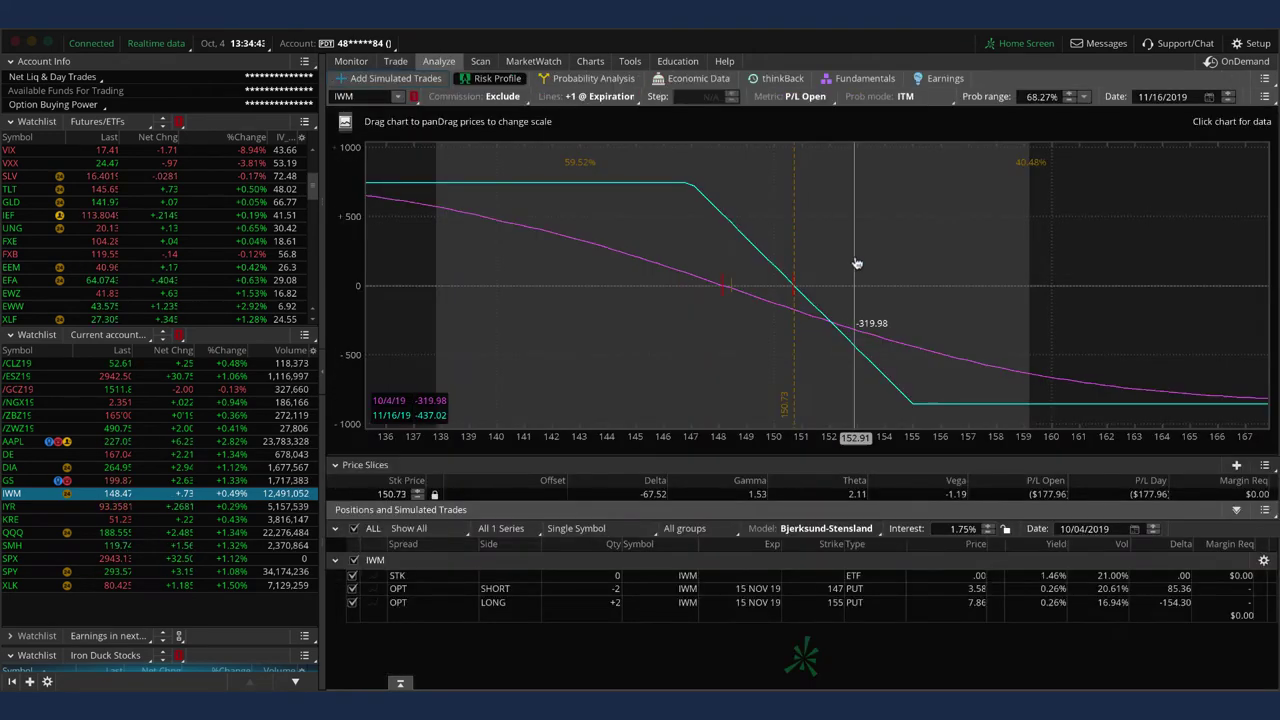
{"action": "mouse_move", "coordinate": [588, 178]}
{"action": "left_mouse_down"}
{"action": "mouse_move", "coordinate": [604, 166]}
{"action": "mouse_move", "coordinate": [617, 177]}
{"action": "left_mouse_up"}
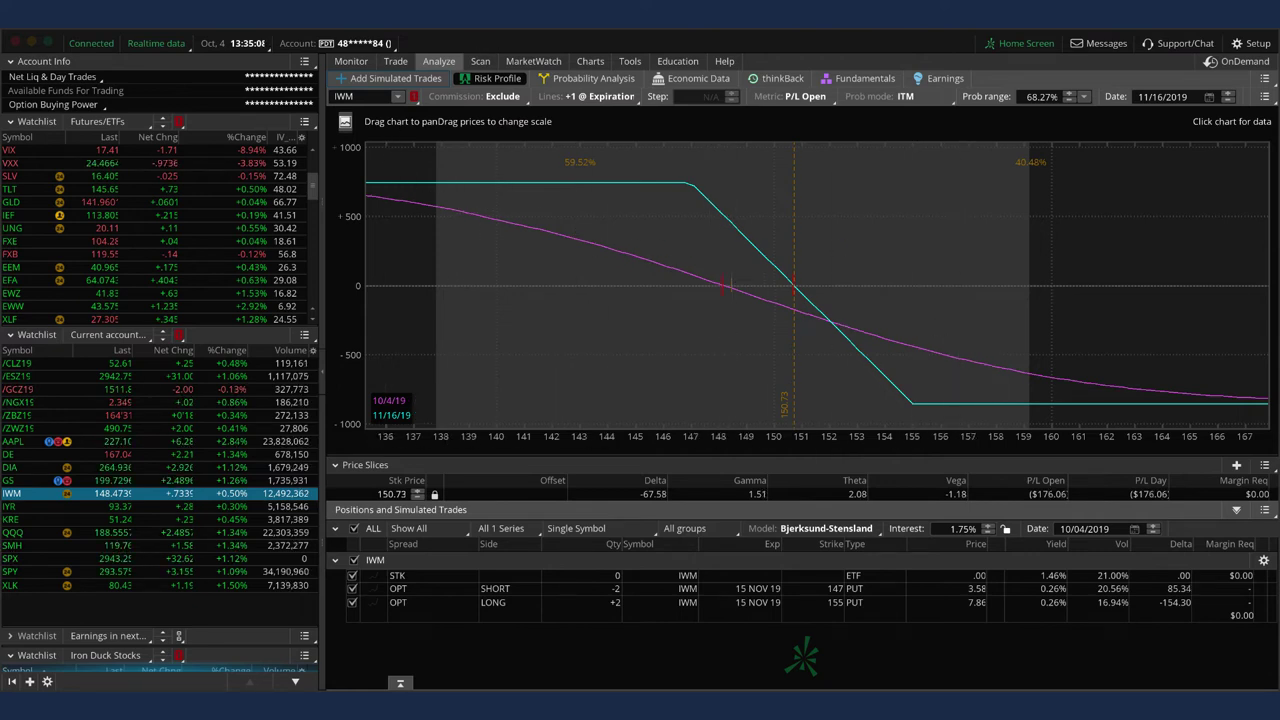
Widen the /CLZ19 short 52 put / 65.5 call risk profile to 45–71, toggling the put leg.
{"action": "left_click", "coordinate": [219, 366]}
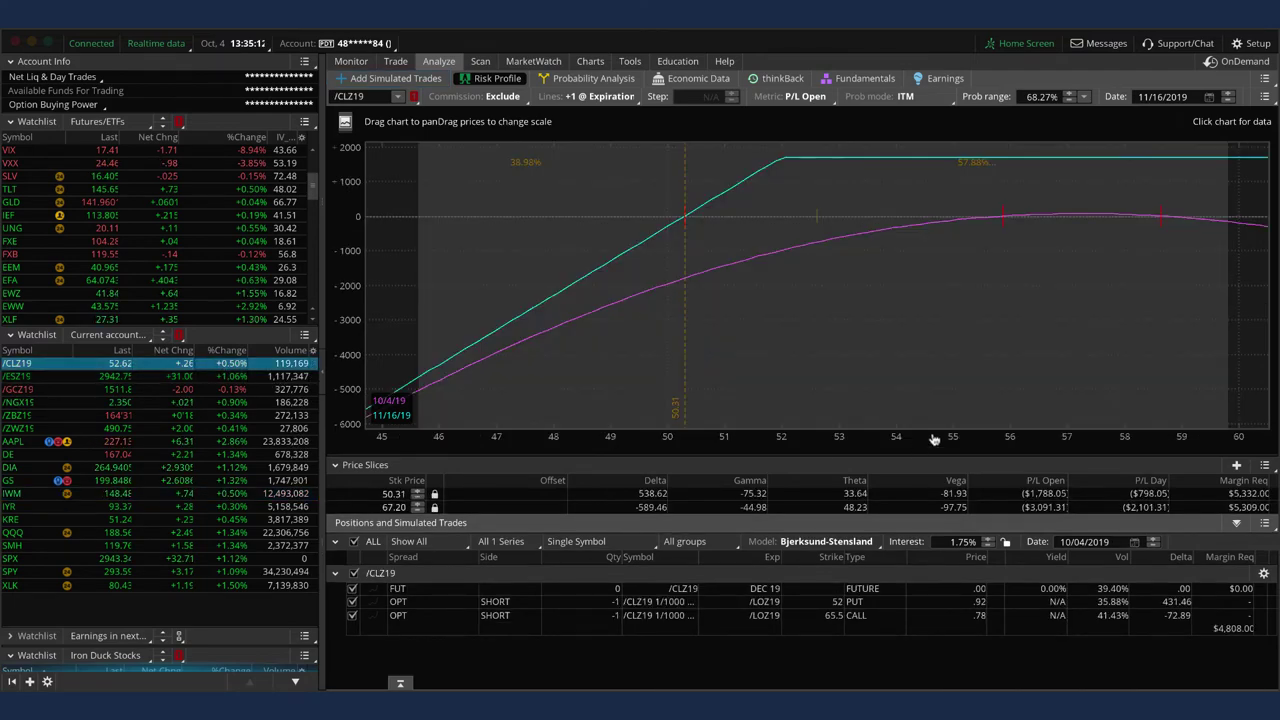
{"action": "left_click_drag", "start_coordinate": [1001, 446], "coordinate": [738, 446]}
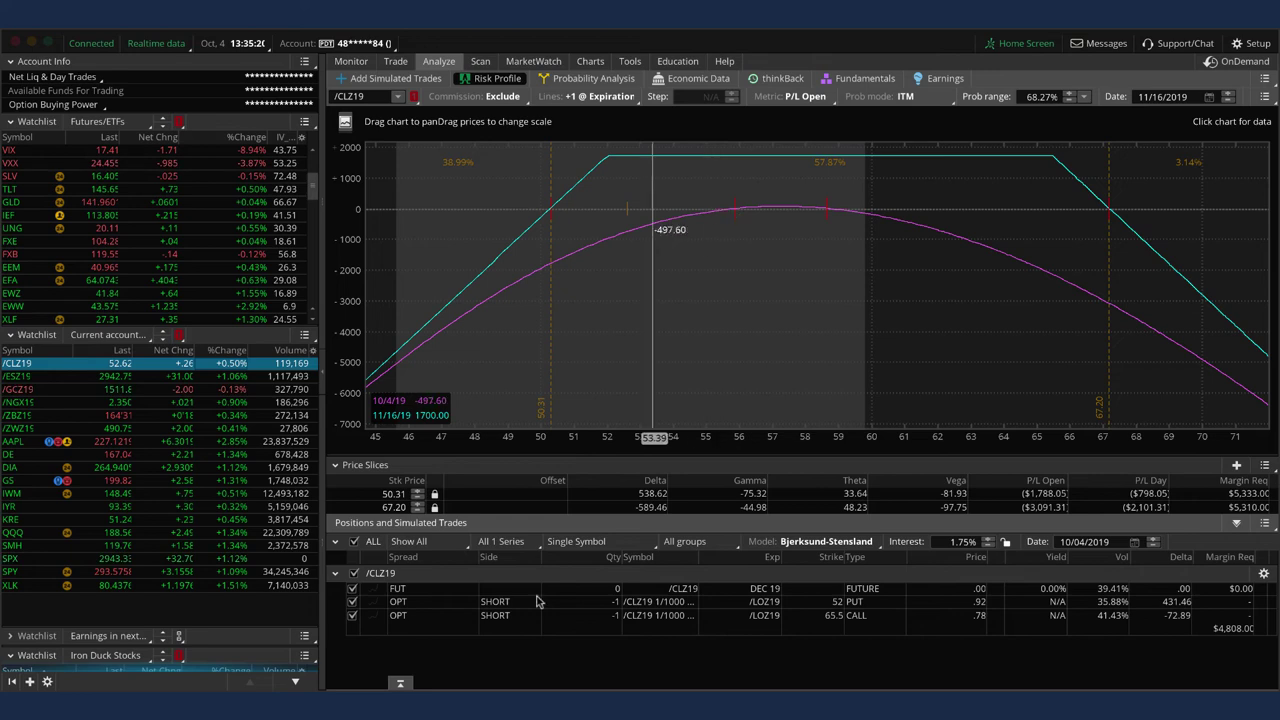
{"action": "left_click", "coordinate": [353, 603]}
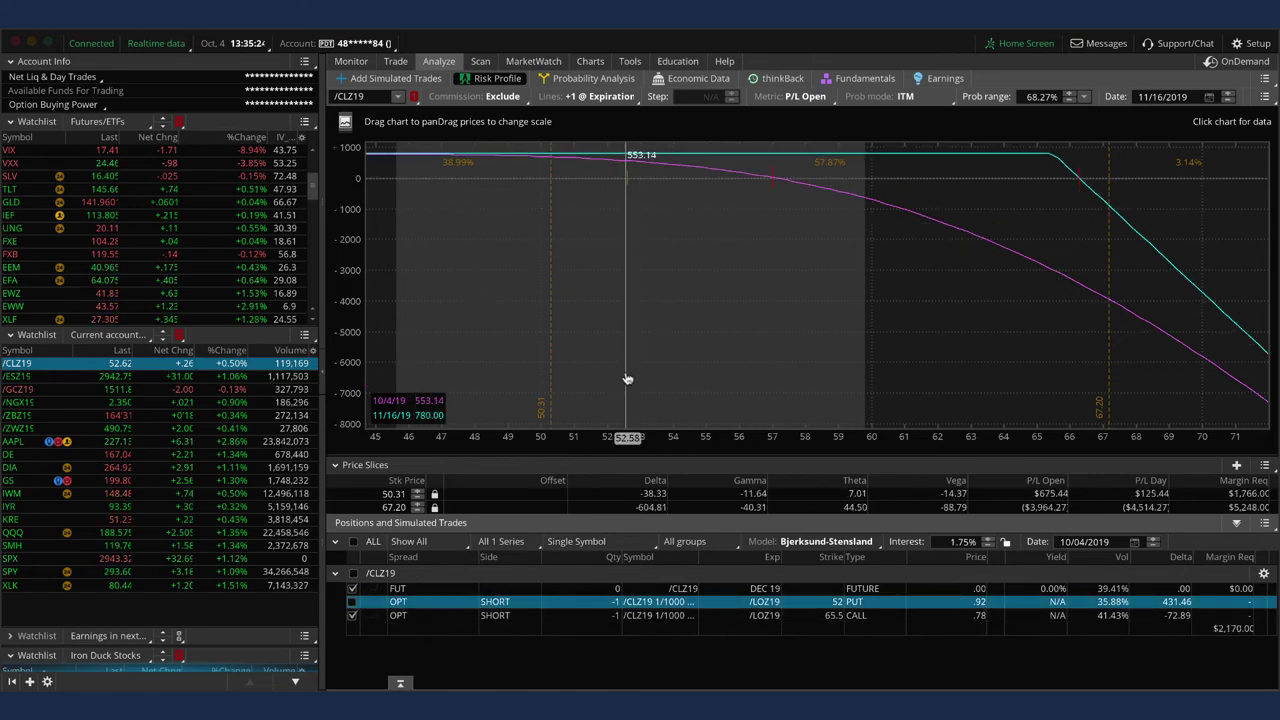
{"action": "left_click", "coordinate": [352, 602]}
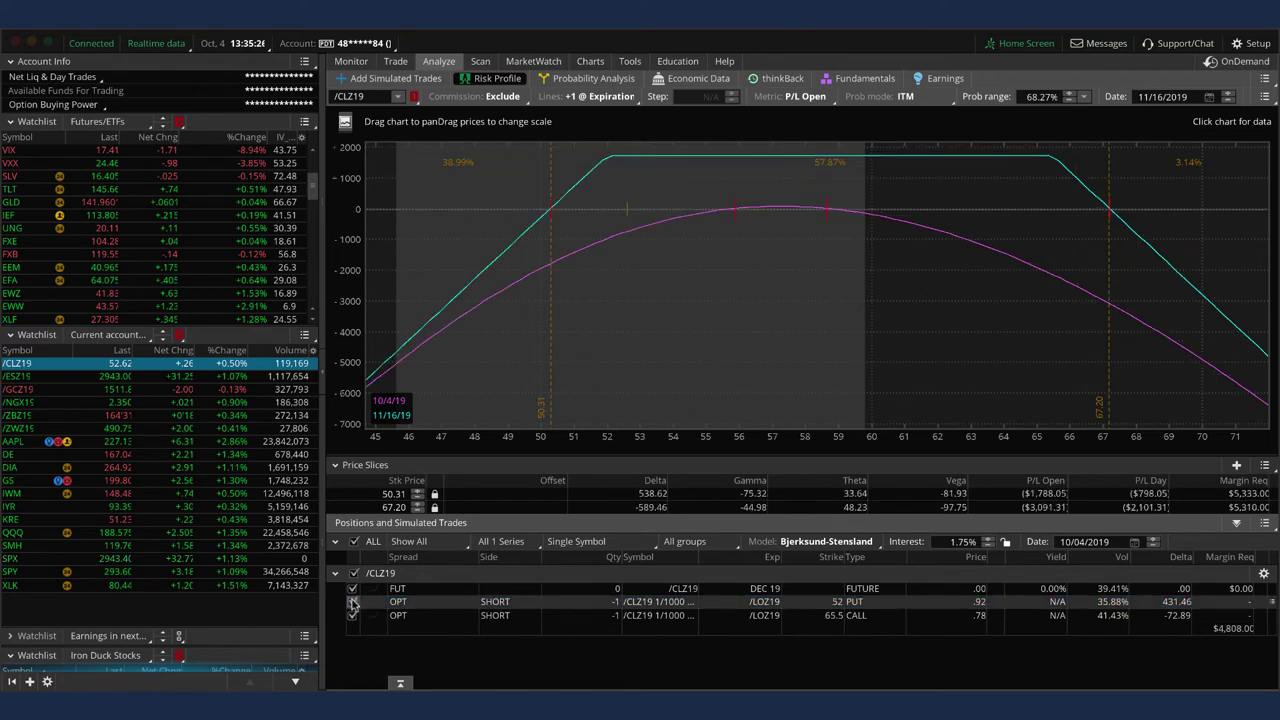
{"action": "left_click", "coordinate": [395, 61]}
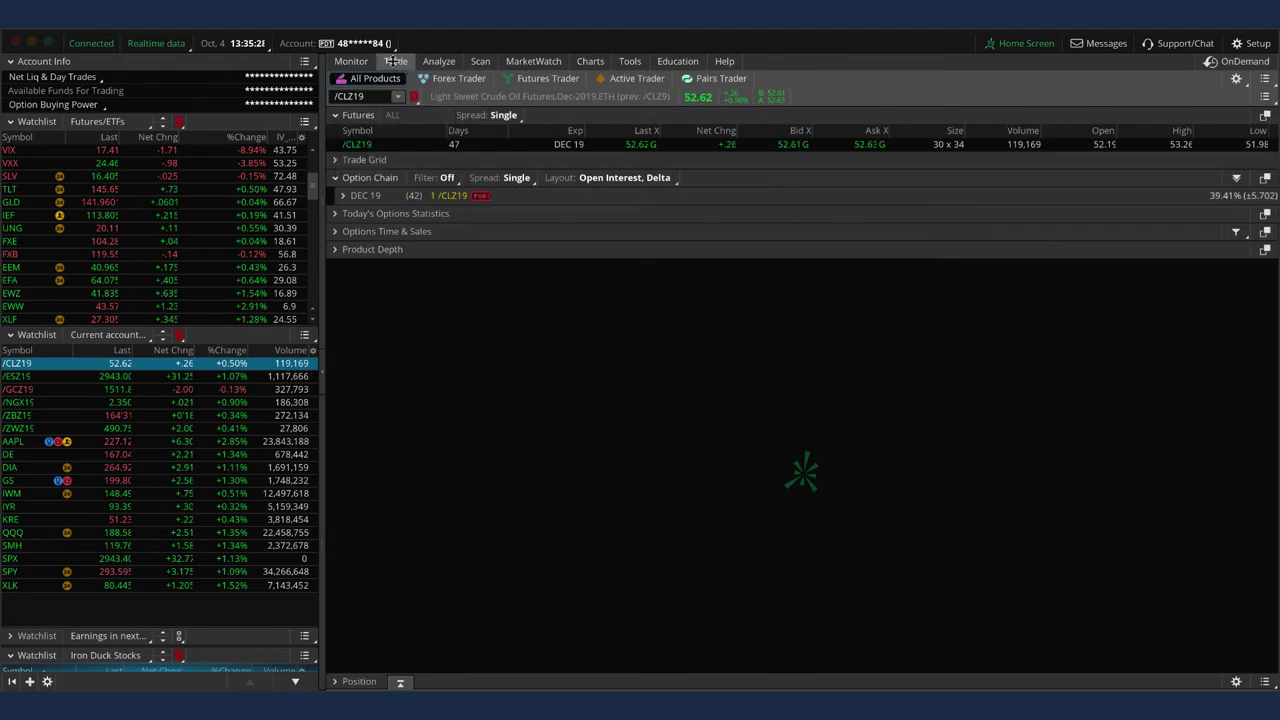
{"action": "left_click", "coordinate": [440, 61]}
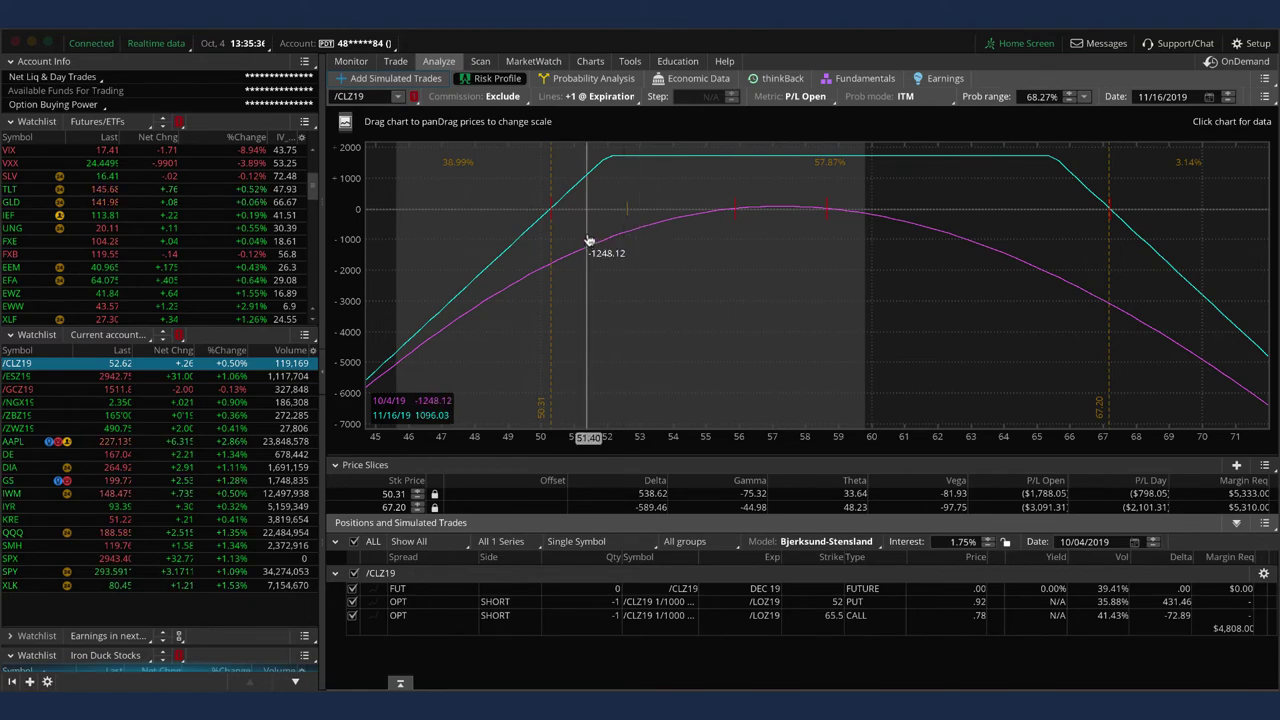
Load the /NGX19 risk profile, widen its price range, and glance at its price chart.
{"action": "left_click", "coordinate": [233, 391]}
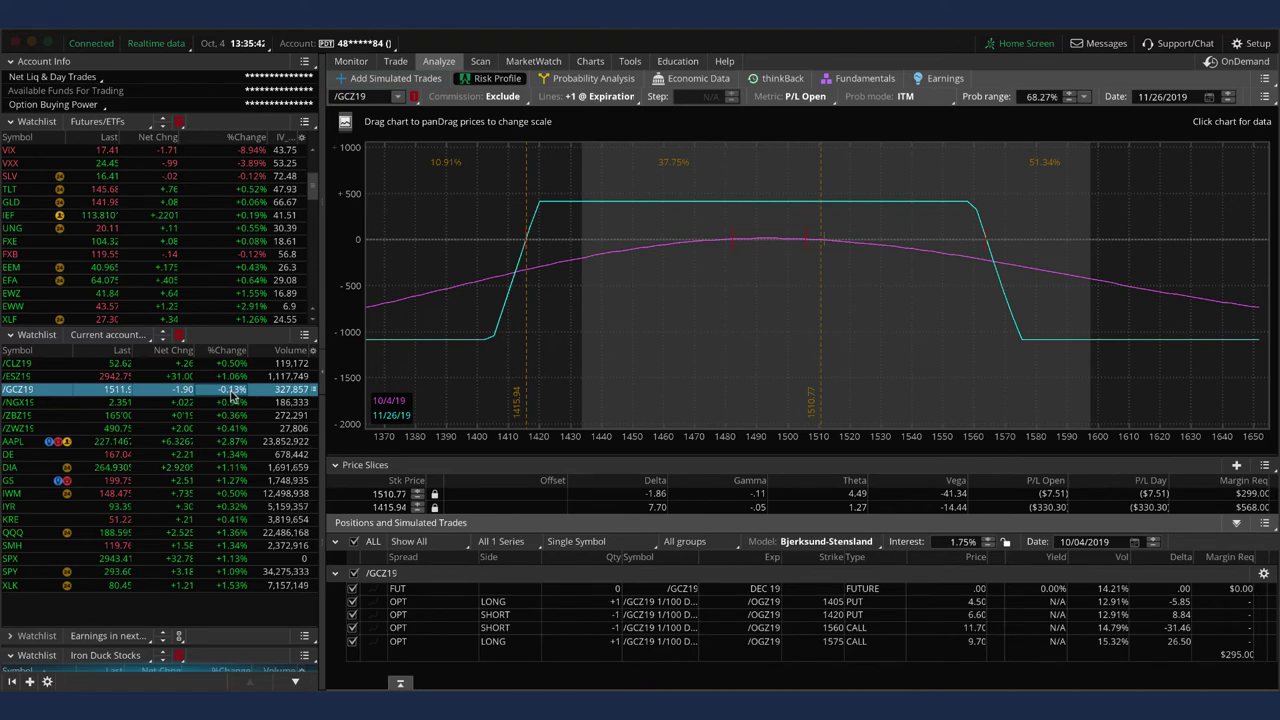
{"action": "left_click", "coordinate": [232, 404]}
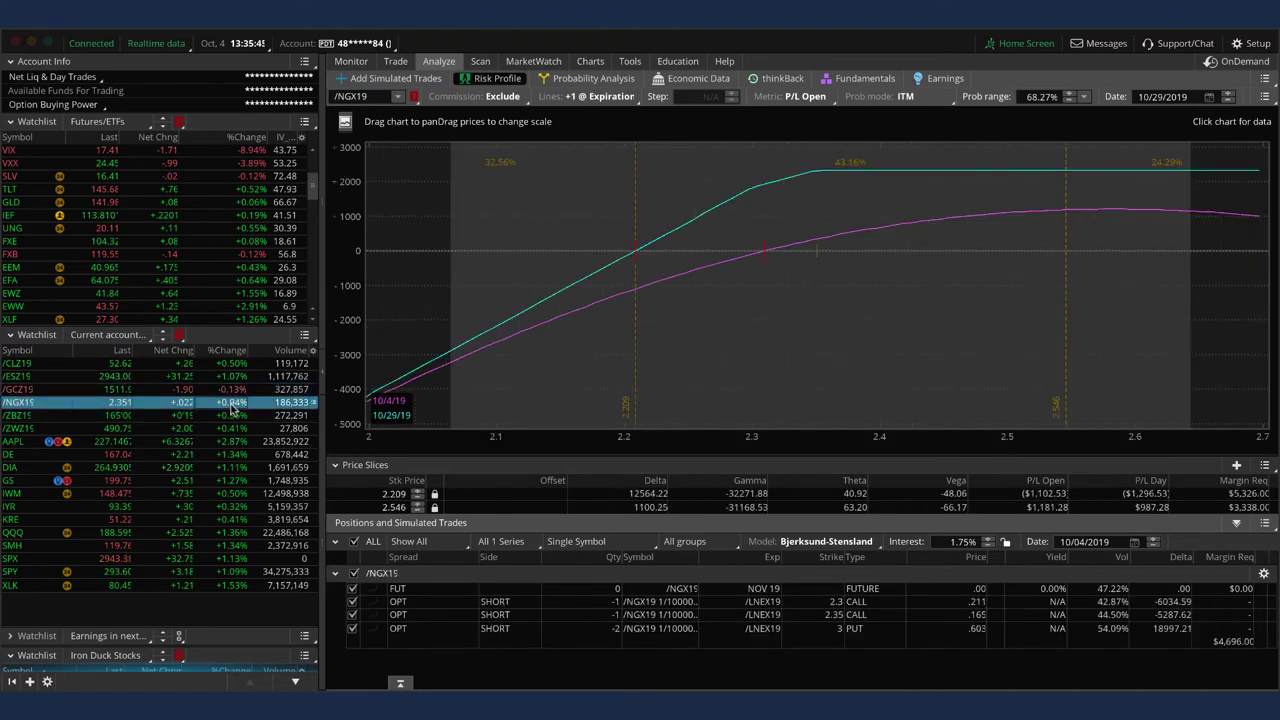
{"action": "left_click_drag", "start_coordinate": [1002, 462], "coordinate": [725, 451]}
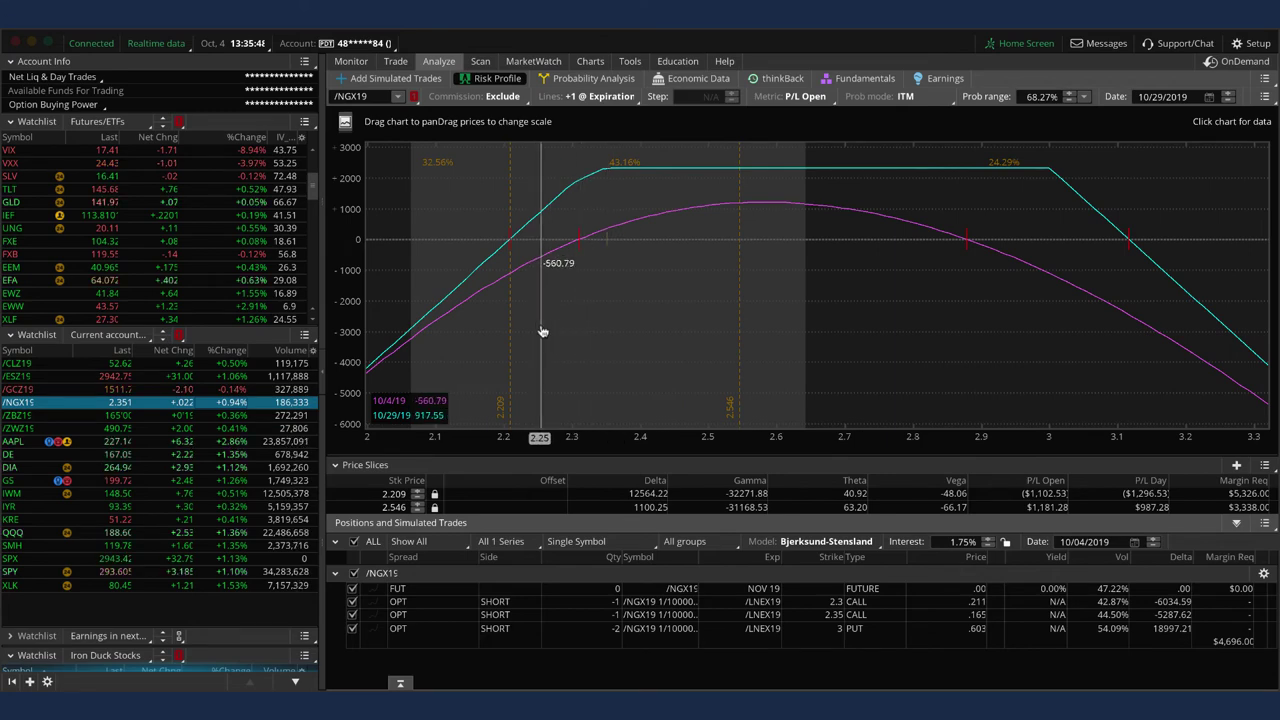
{"action": "left_click", "coordinate": [589, 61]}
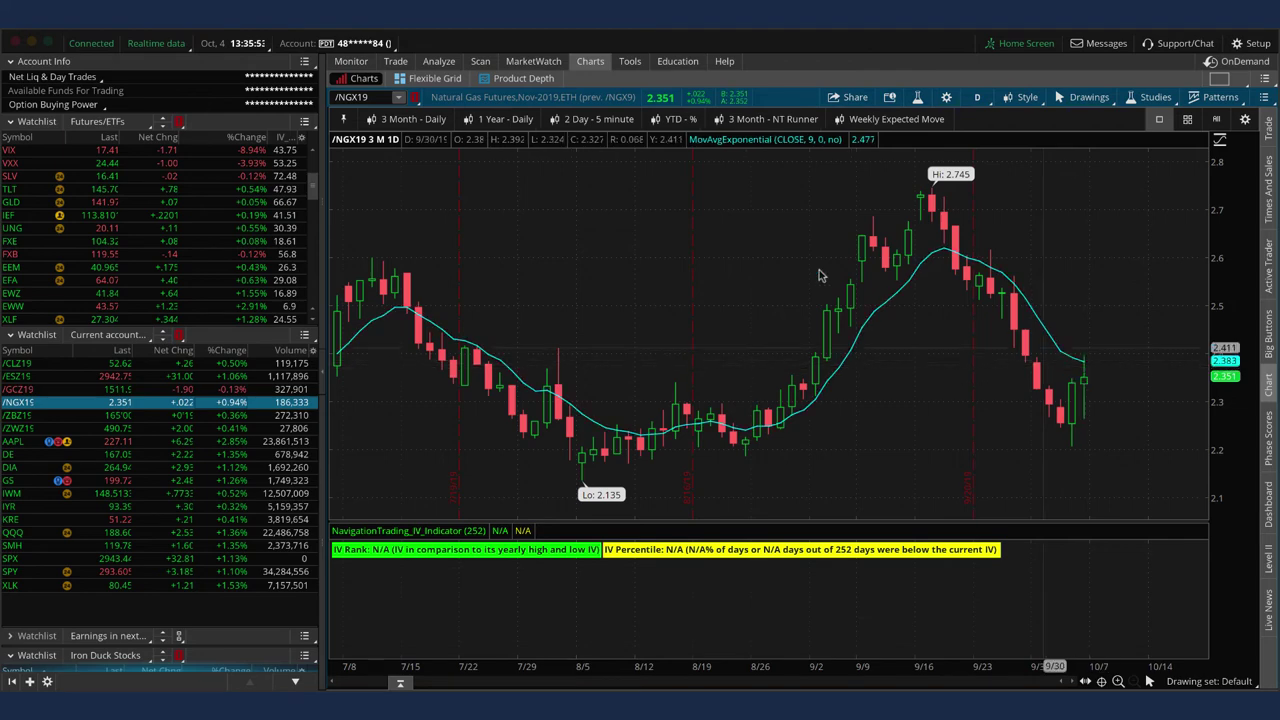
{"action": "left_click", "coordinate": [438, 61]}
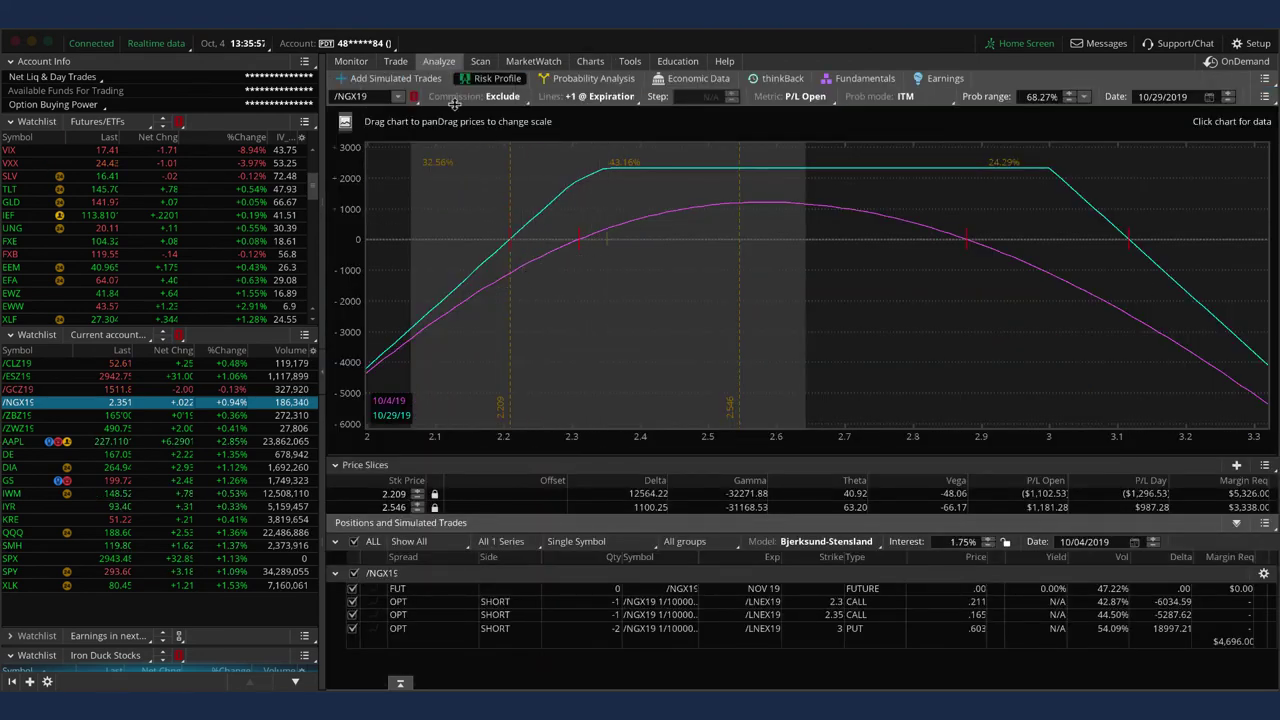
Check the /NGX19 option chain, then load the /ZBZ19 short 161 put / 164 call risk profile.
{"action": "left_click", "coordinate": [395, 61]}
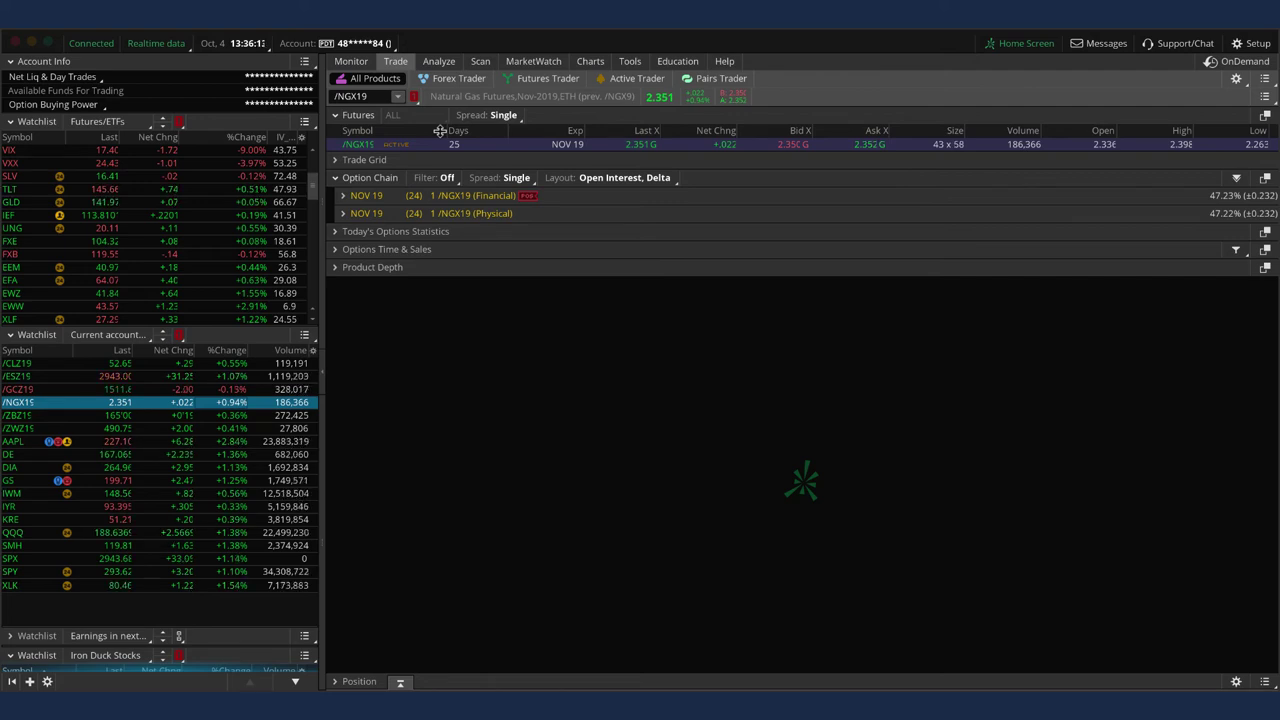
{"action": "left_click", "coordinate": [439, 61]}
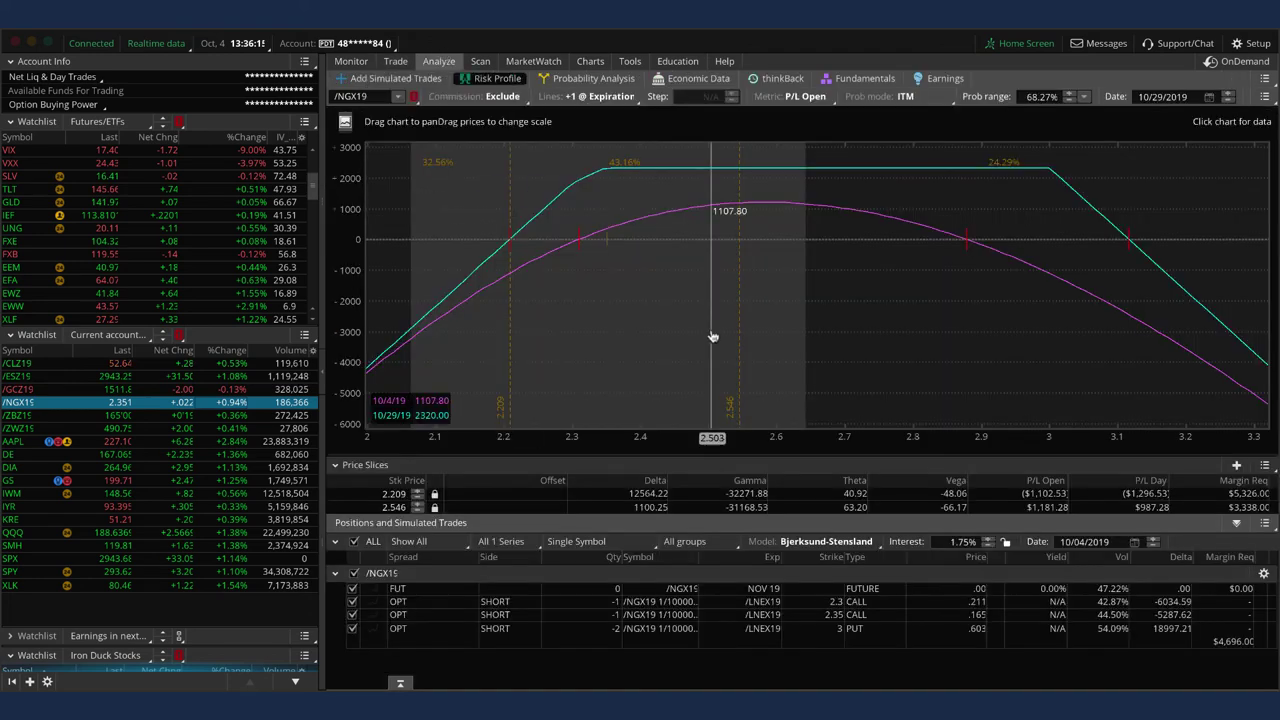
{"action": "left_click", "coordinate": [235, 416]}
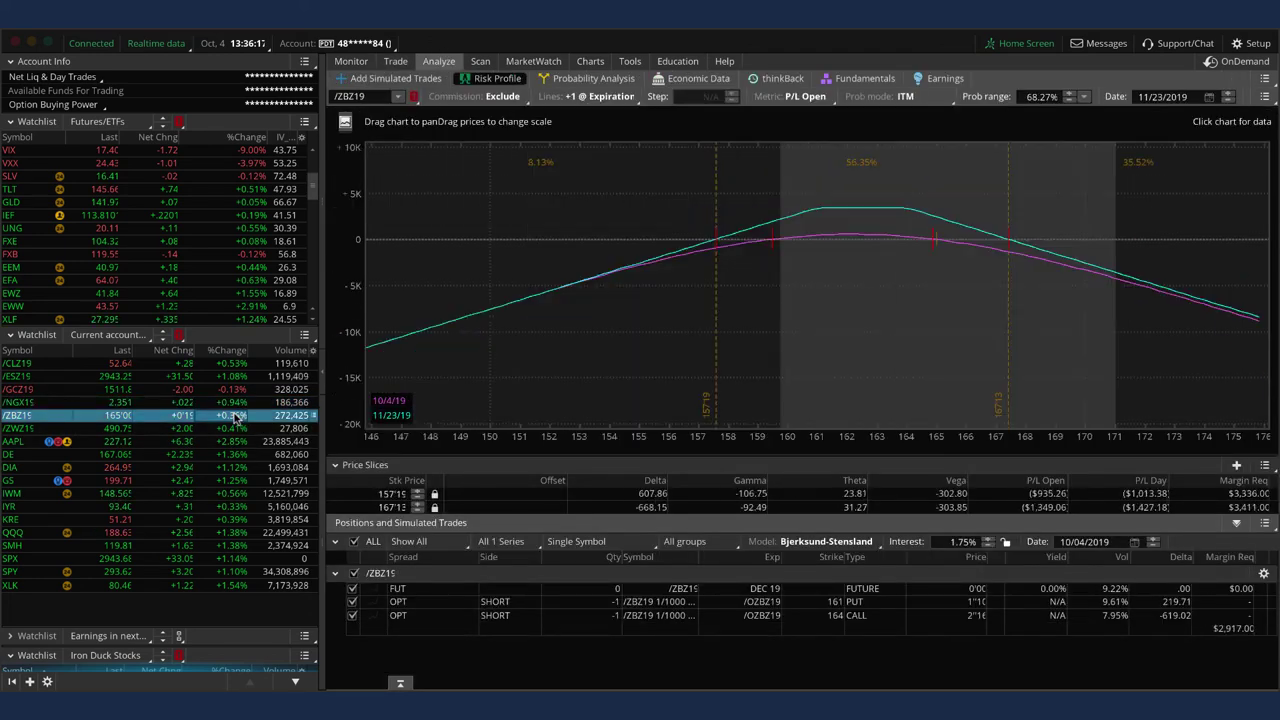
Check the /ZWZ19 and AAPL risk profiles, then the DE chart and DE's 165/170 call-spread risk profile.
{"action": "left_click", "coordinate": [200, 429]}
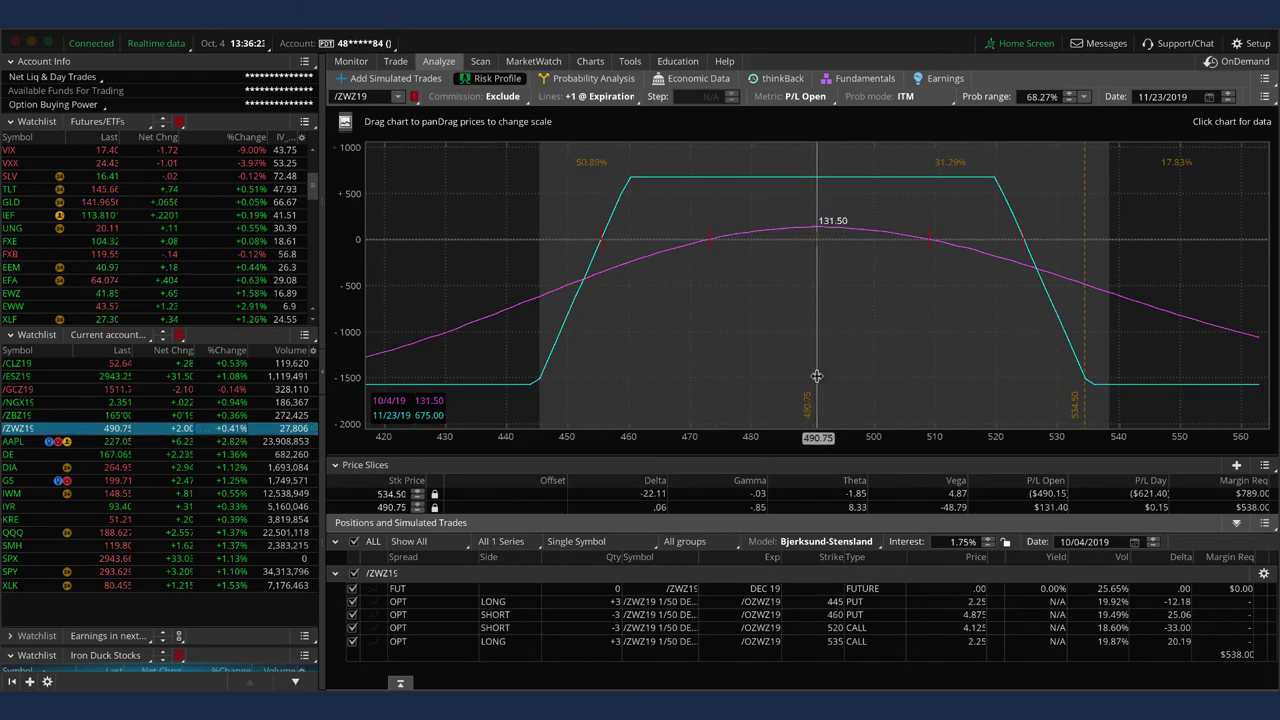
{"action": "left_click", "coordinate": [233, 442]}
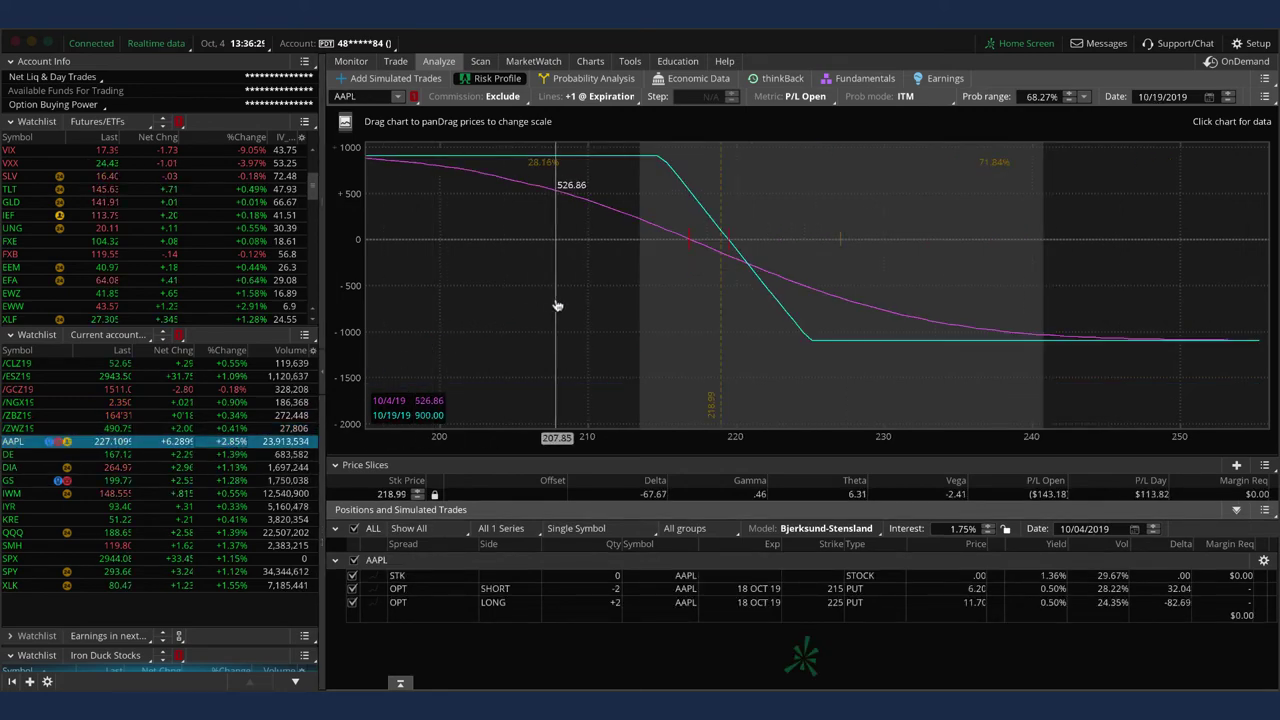
{"action": "mouse_move", "coordinate": [597, 61]}
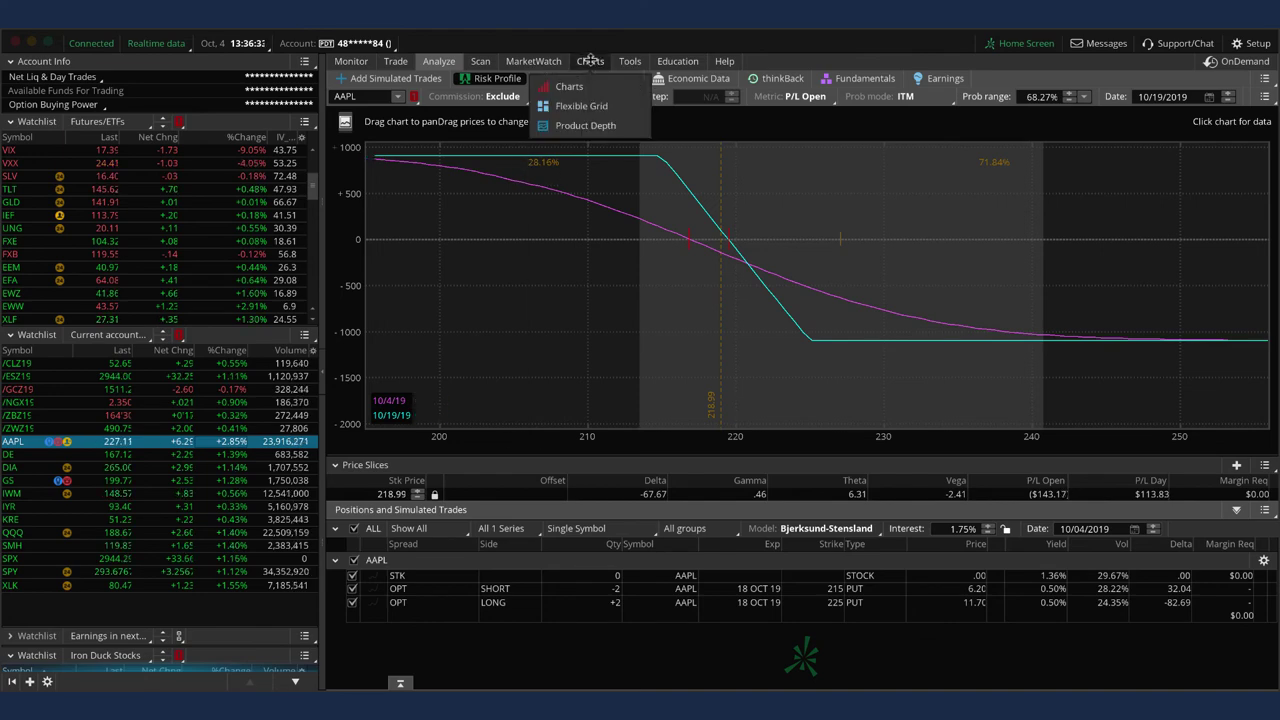
{"action": "left_click", "coordinate": [591, 61]}
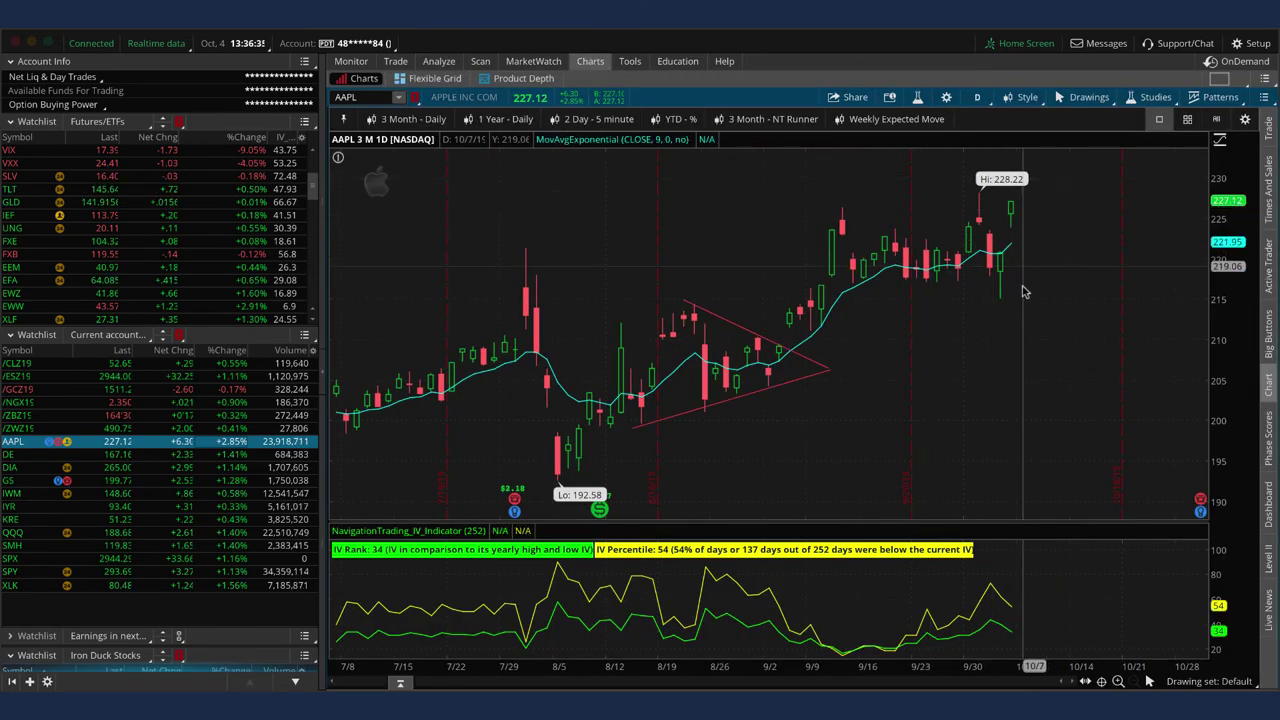
{"action": "left_click", "coordinate": [218, 457]}
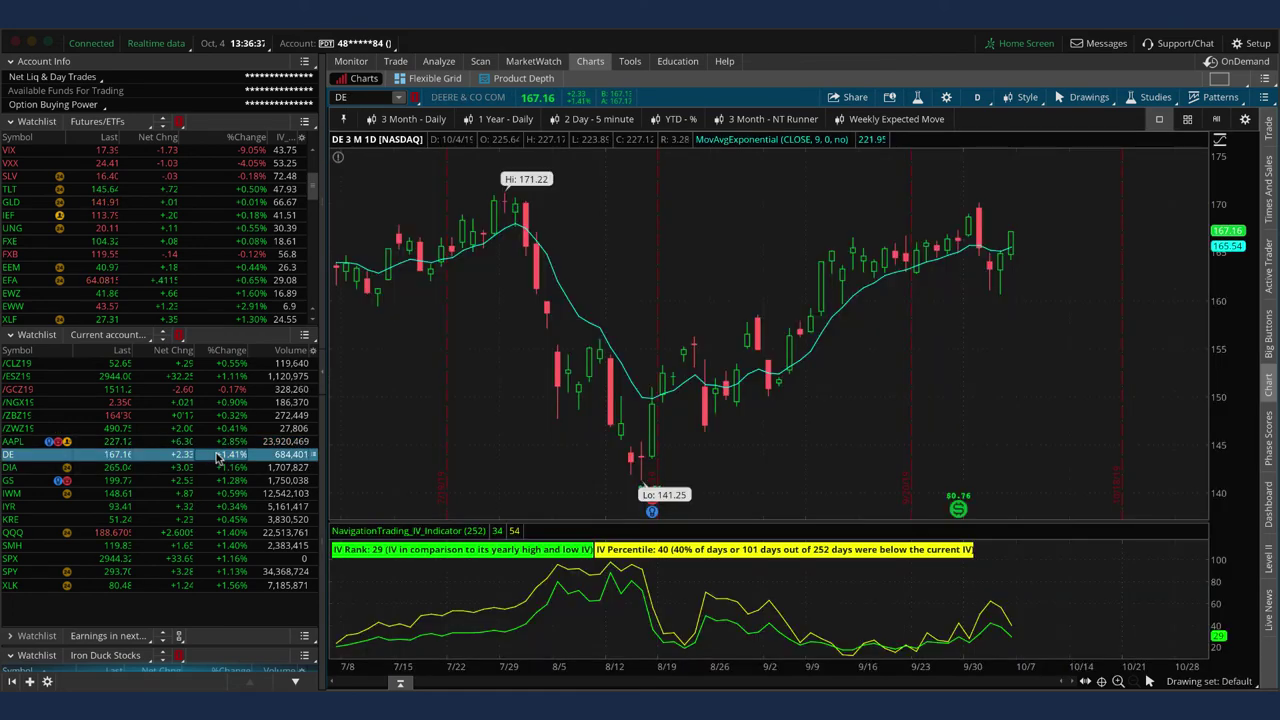
{"action": "left_click", "coordinate": [439, 61]}
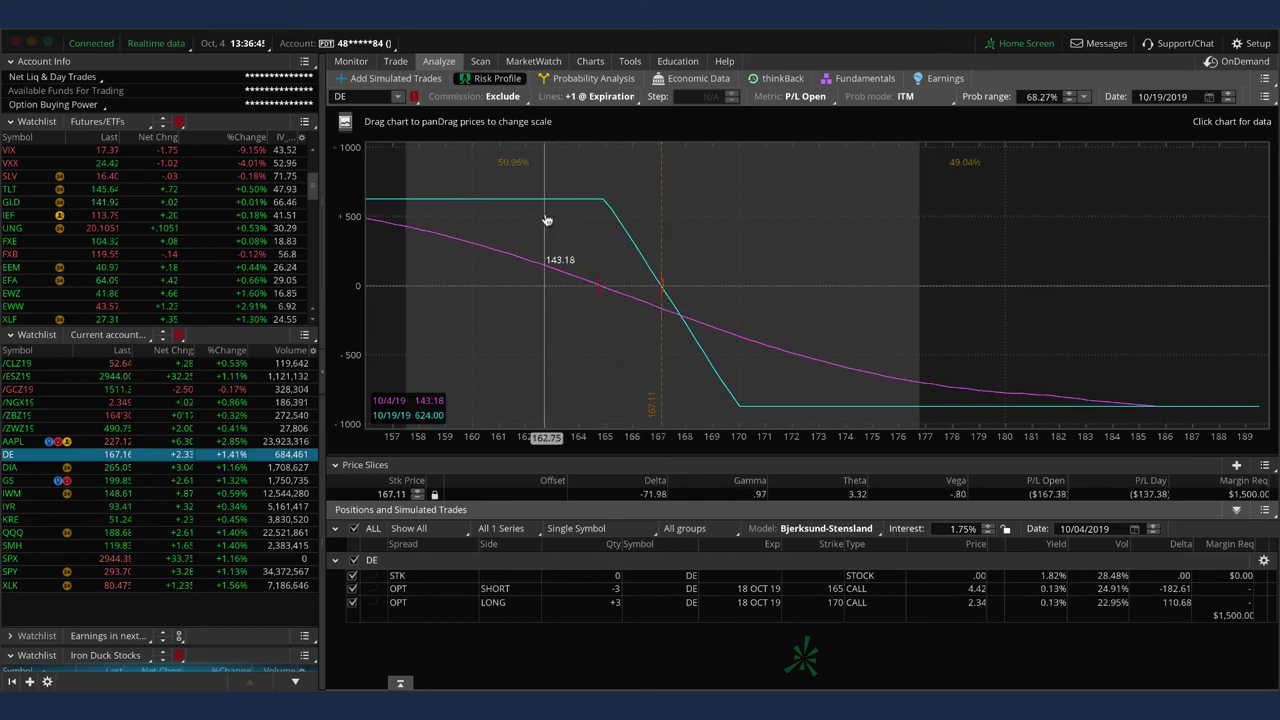
Check the GS put spread with the price slice at 196.08, then load IYR's 87/91/95/99 iron condor.
{"action": "left_click", "coordinate": [232, 482]}
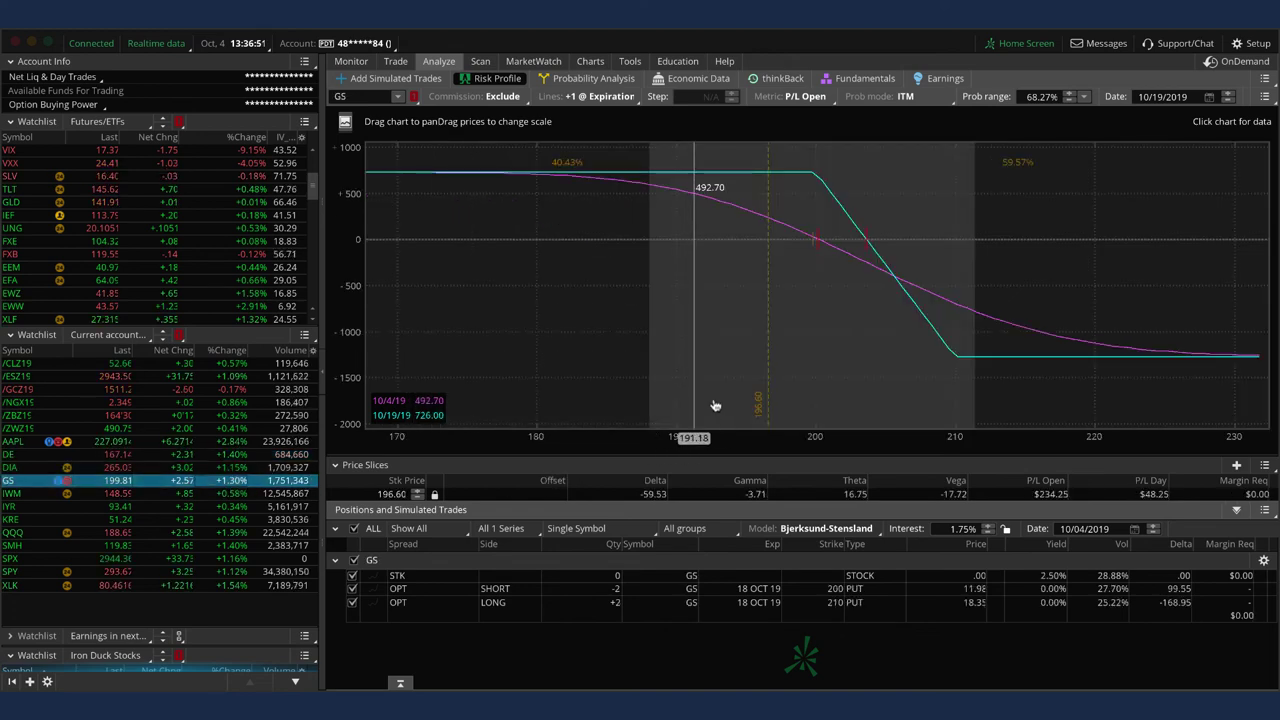
{"action": "left_click", "coordinate": [760, 361]}
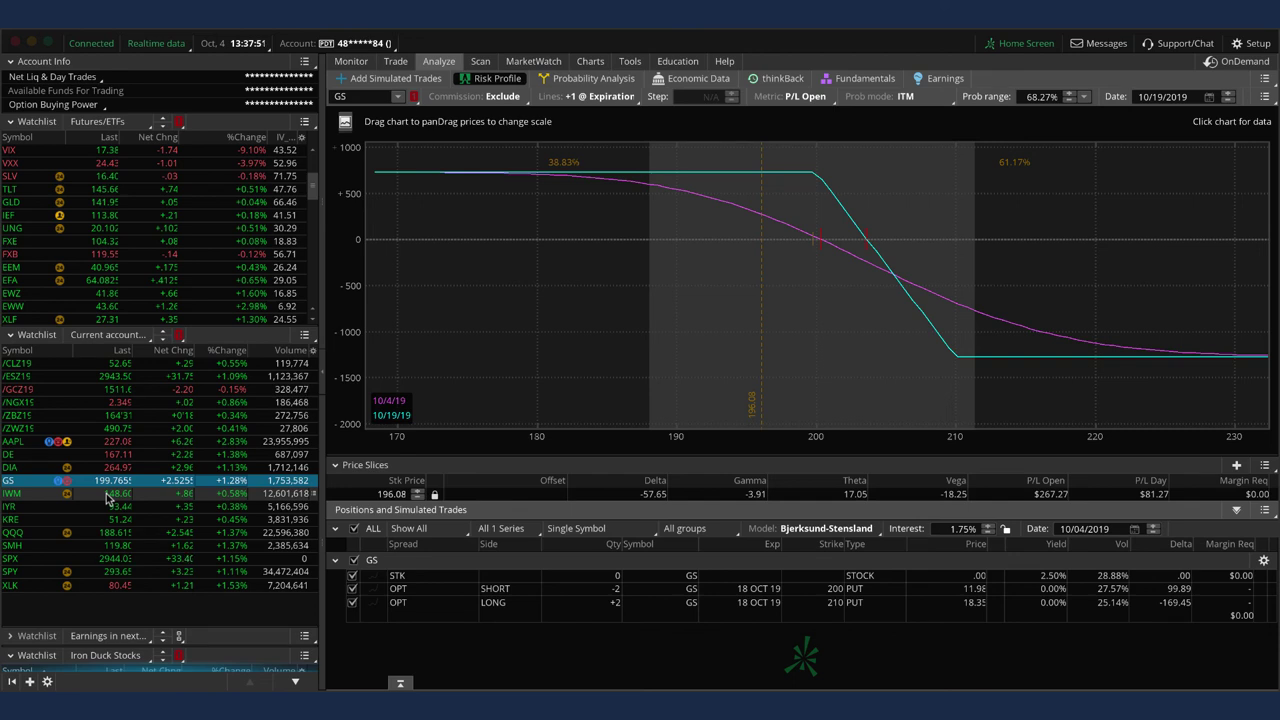
{"action": "left_click", "coordinate": [42, 508]}
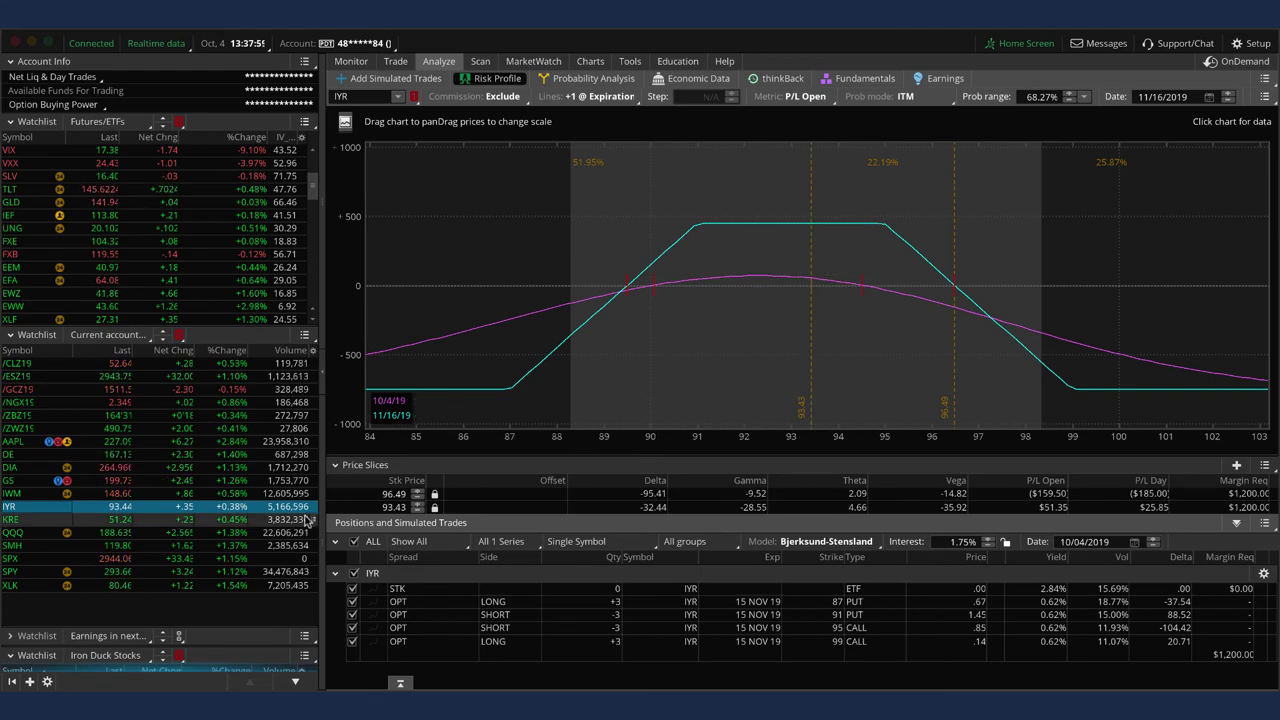
Load KRE and toggle its 50 put, 53 call and 57 call legs in the risk profile.
{"action": "left_click", "coordinate": [224, 520]}
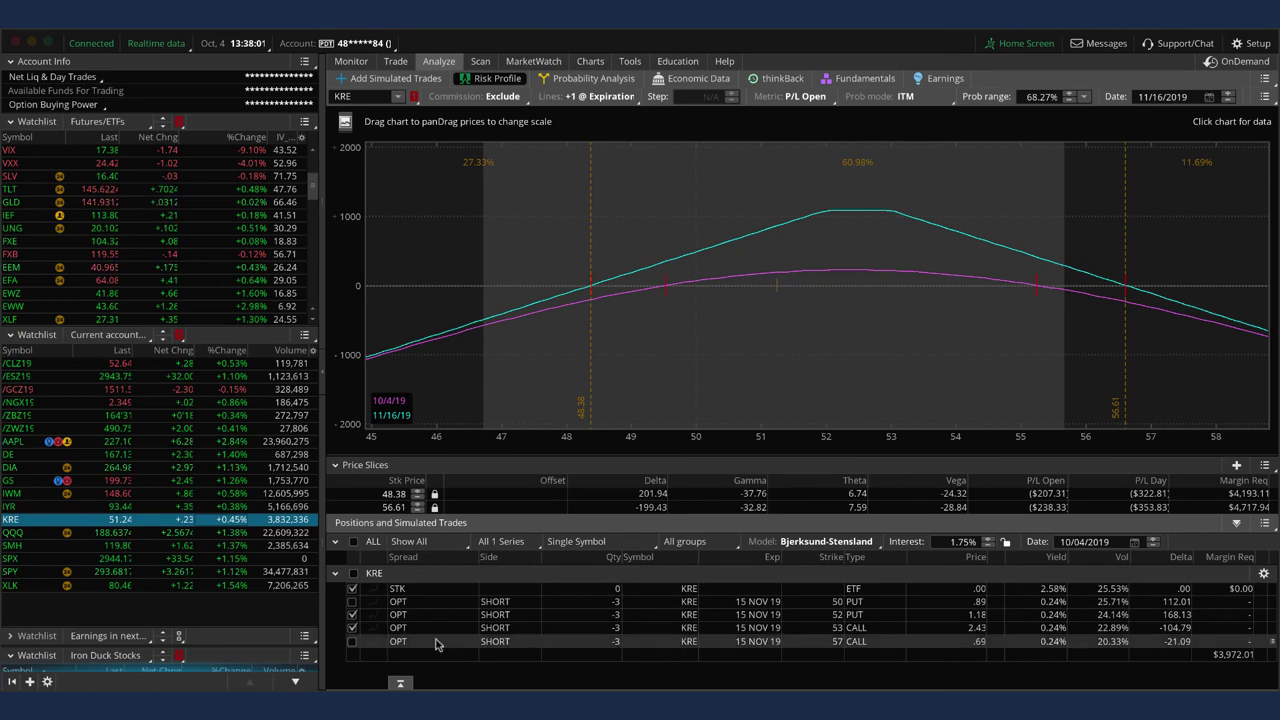
{"action": "left_click", "coordinate": [352, 601]}
{"action": "left_click", "coordinate": [352, 627]}
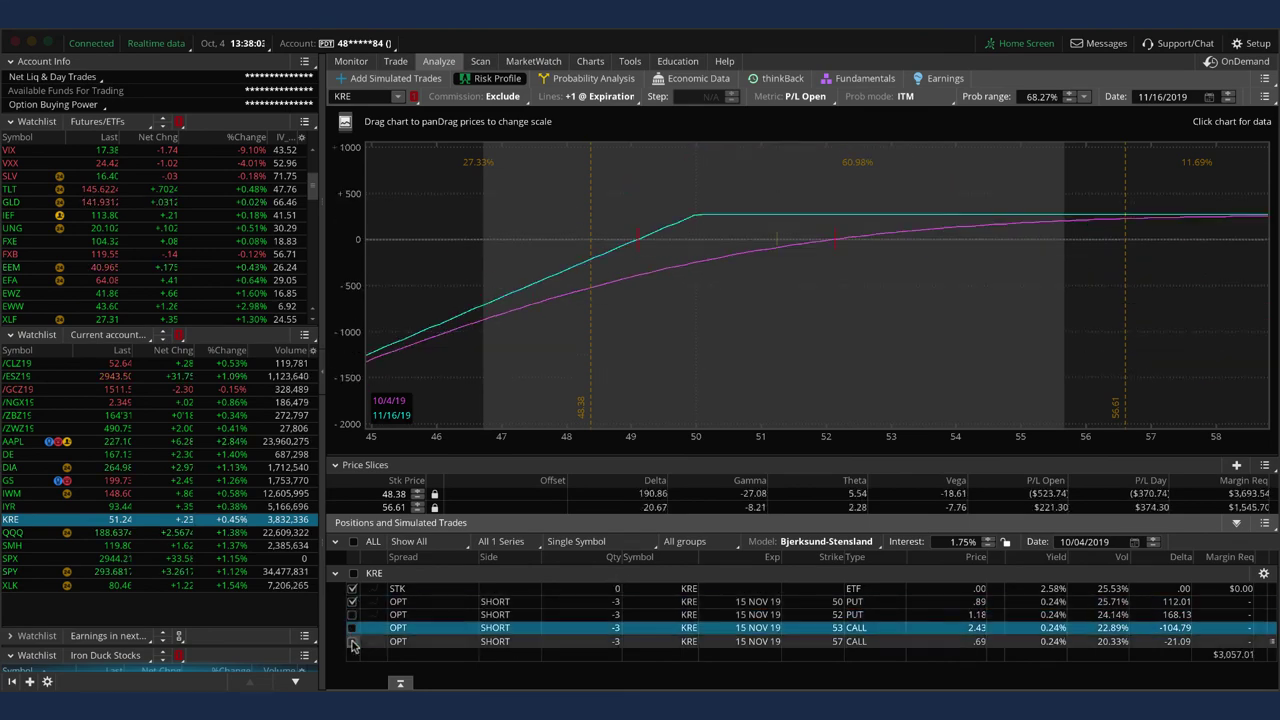
{"action": "left_click", "coordinate": [352, 641]}
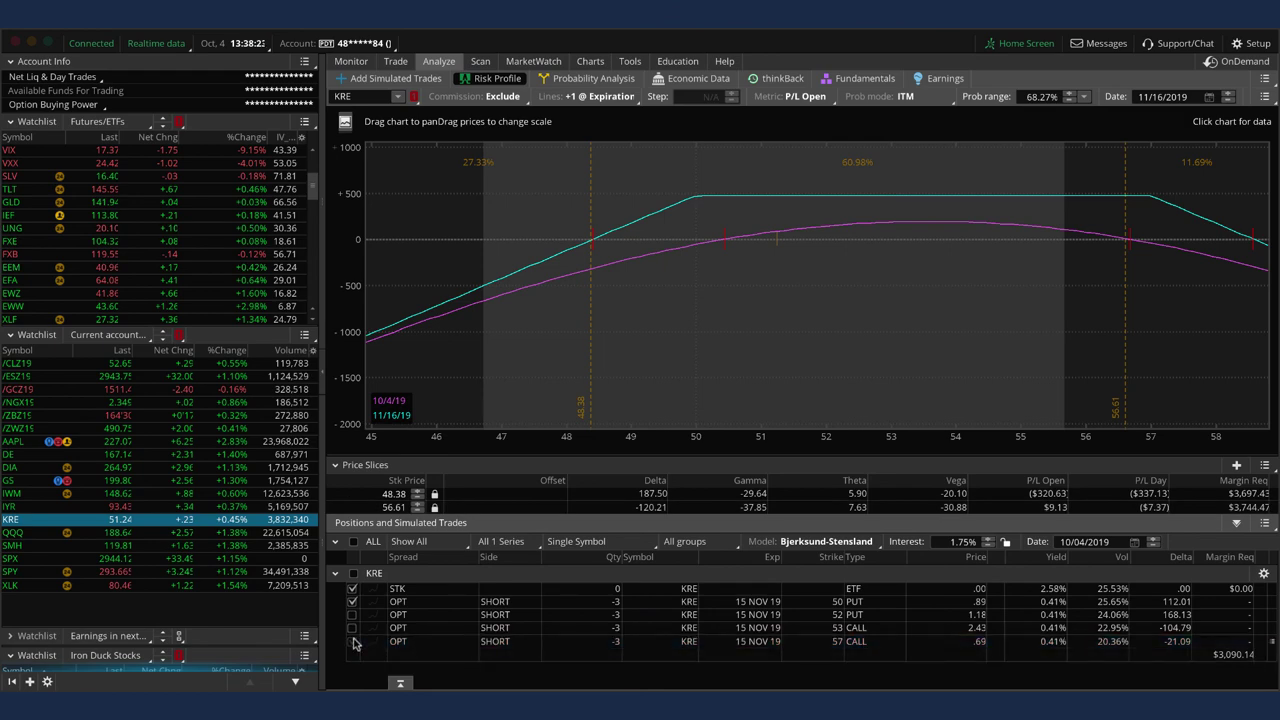
Switch KRE to the 52 put and 53 call legs with the slice at 51.27, then load QQQ.
{"action": "left_click", "coordinate": [352, 641]}
{"action": "left_click", "coordinate": [352, 627]}
{"action": "left_click", "coordinate": [352, 614]}
{"action": "left_click", "coordinate": [352, 601]}
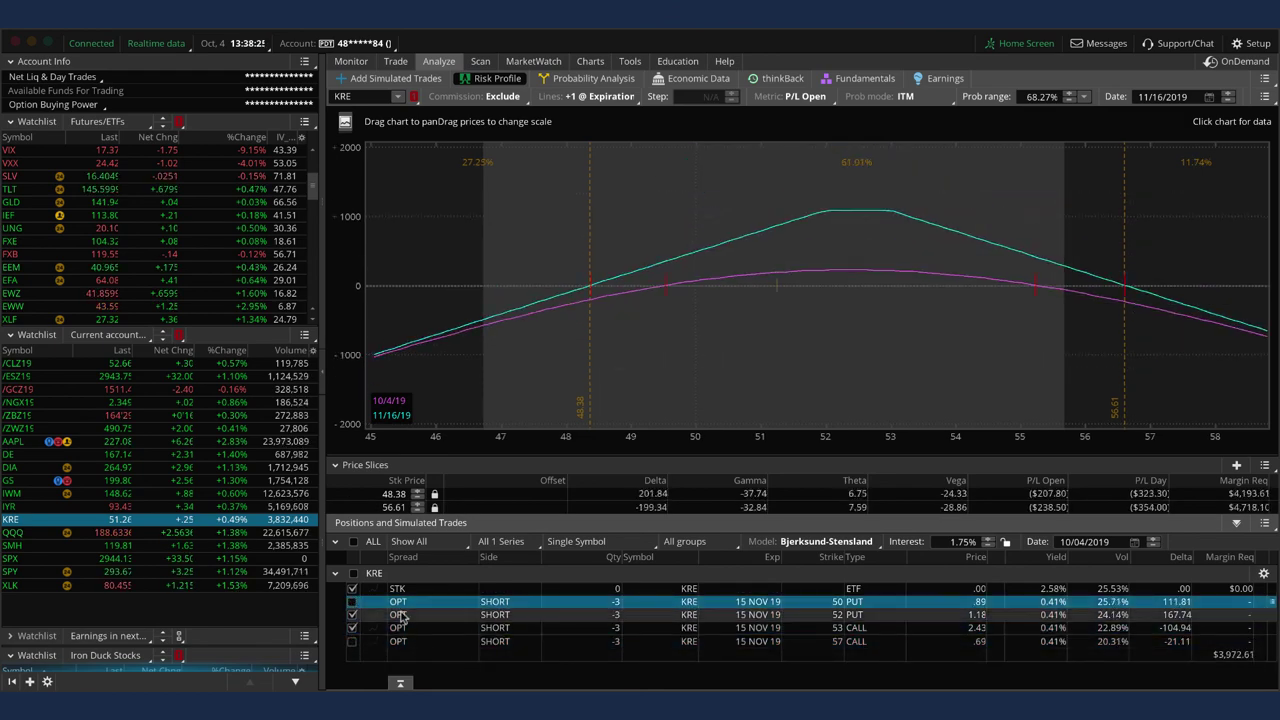
{"action": "left_click", "coordinate": [778, 357]}
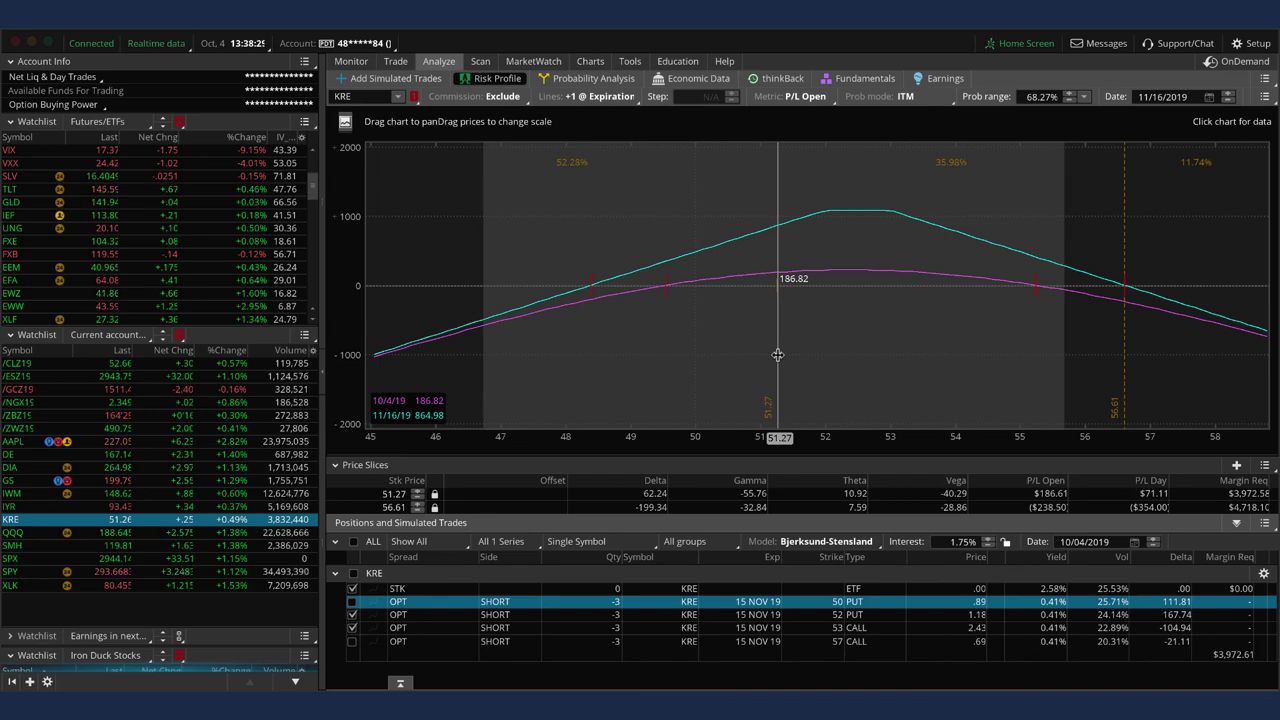
{"action": "left_click", "coordinate": [233, 533]}
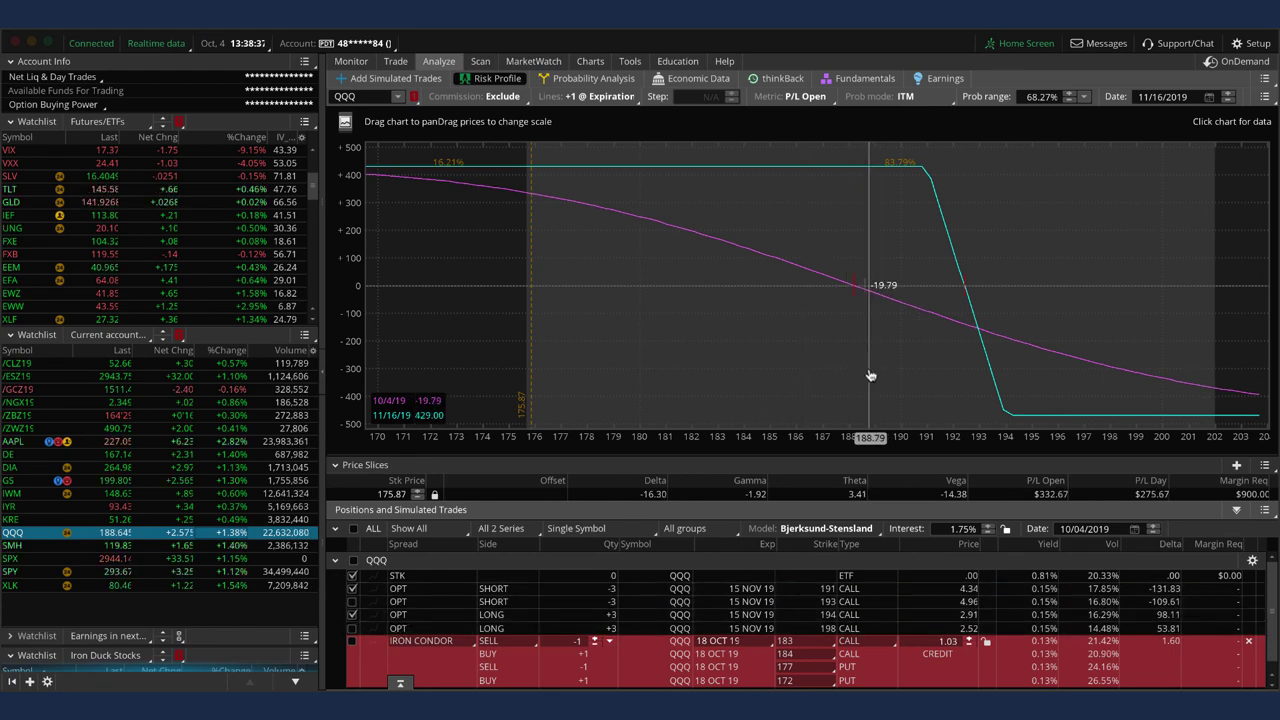
Show only QQQ's 193/198 call legs, then load SPY's iron condor with the slice at 293.63.
{"action": "left_click", "coordinate": [352, 588]}
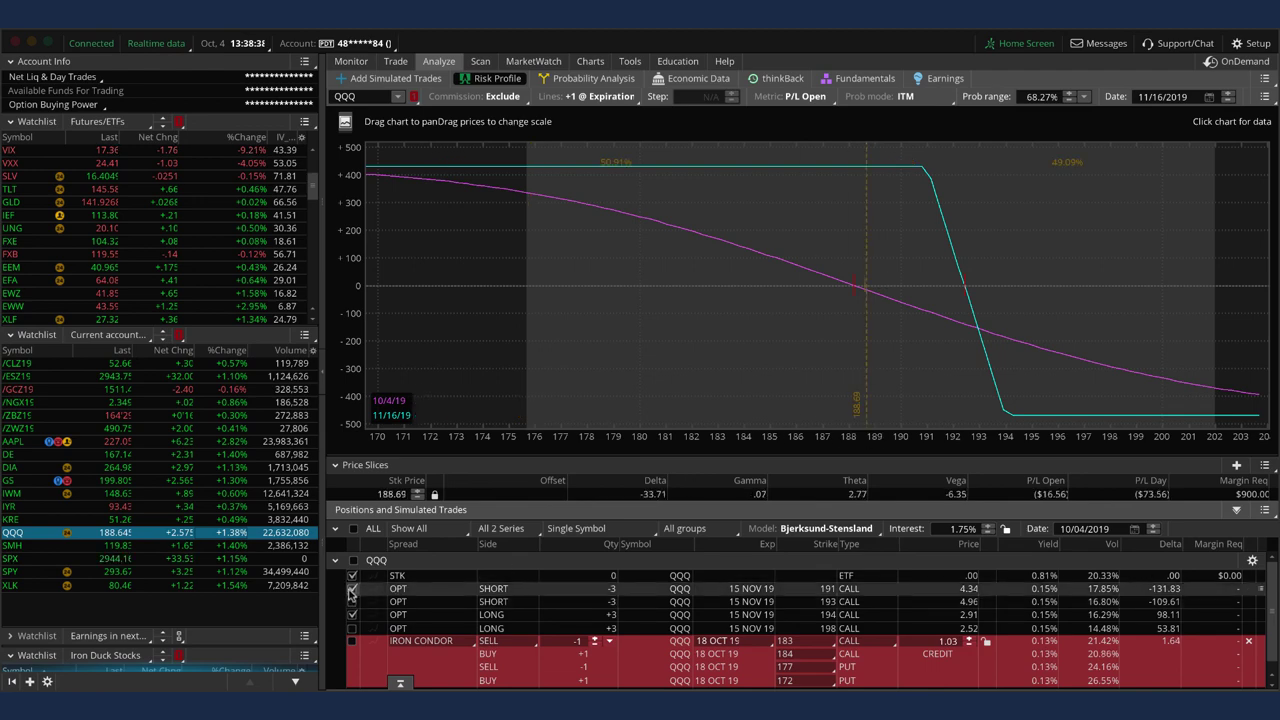
{"action": "left_click", "coordinate": [352, 601]}
{"action": "left_click", "coordinate": [352, 614]}
{"action": "left_click", "coordinate": [352, 628]}
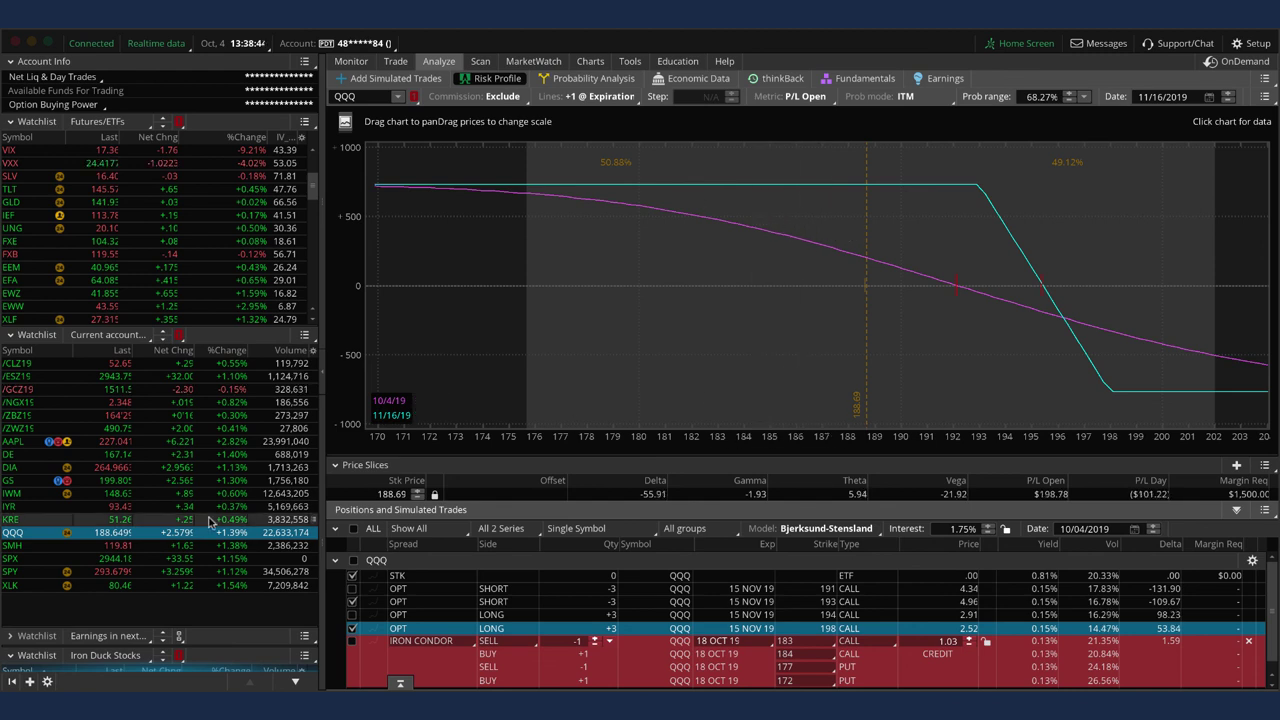
{"action": "left_click", "coordinate": [226, 574]}
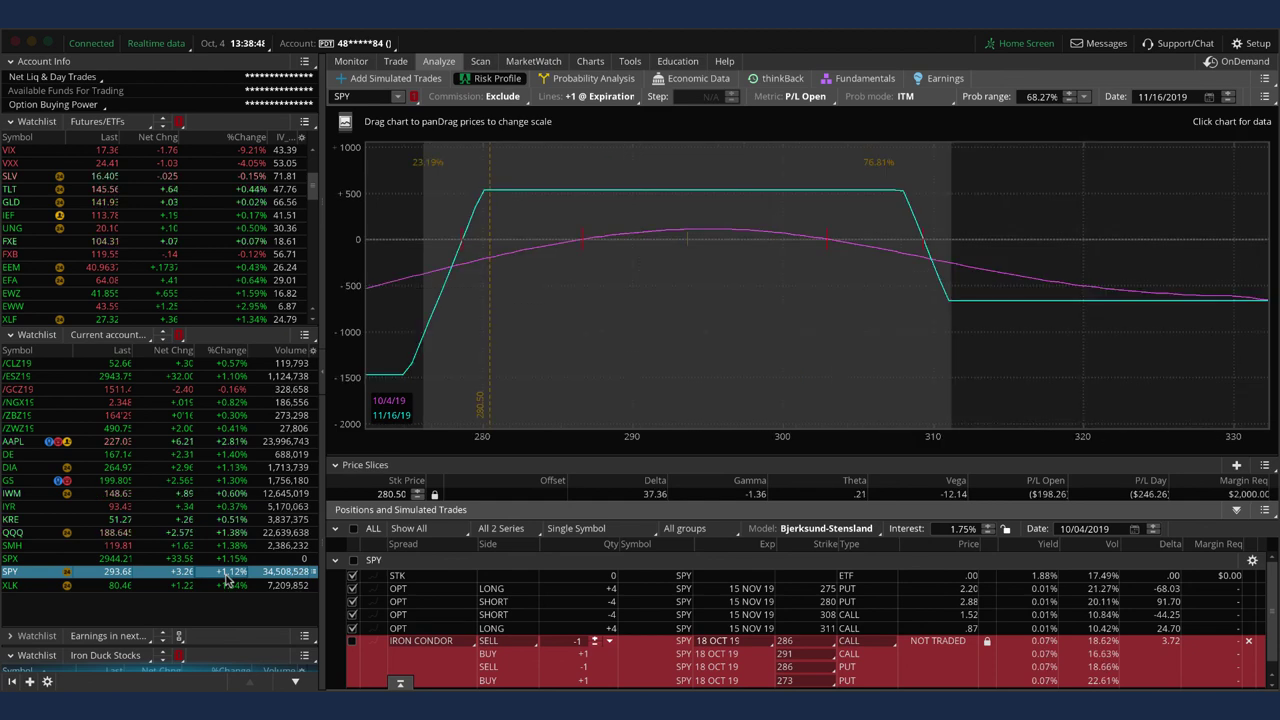
{"action": "left_click", "coordinate": [687, 326]}
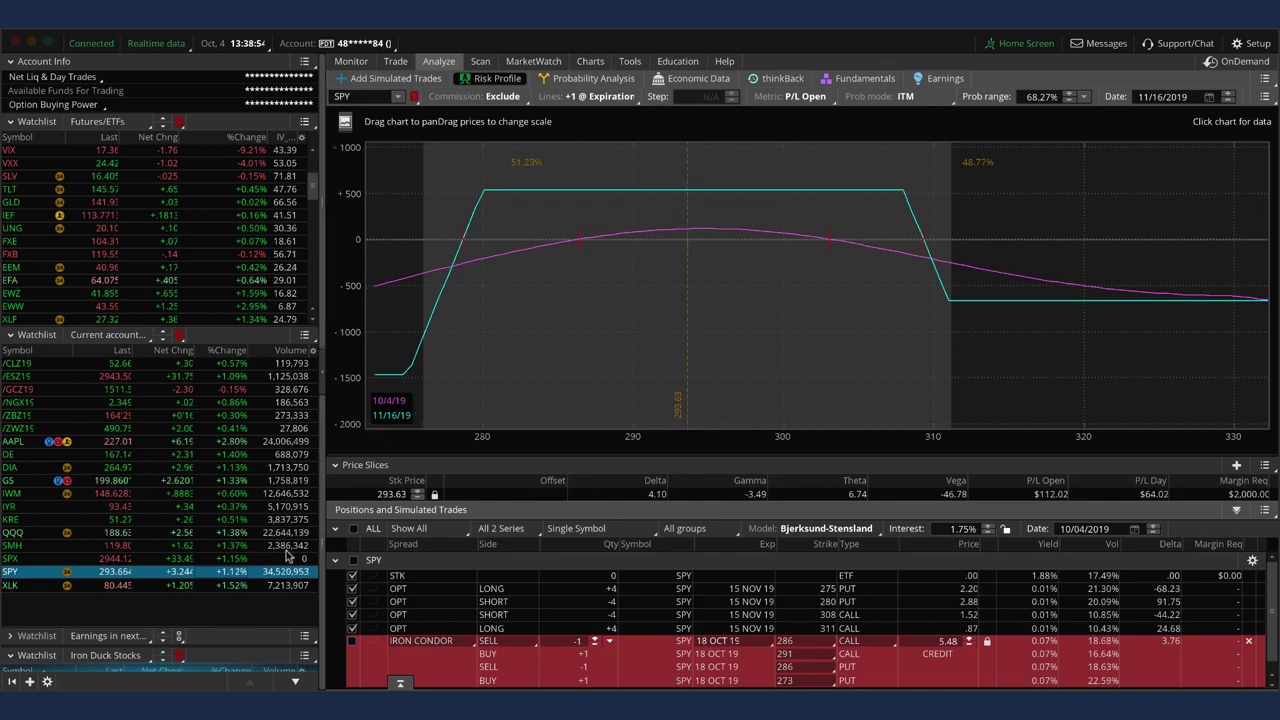
Load XLK's three-lot 15 NOV 19 82/77 put vertical into the risk profile.
{"action": "left_click", "coordinate": [226, 586]}
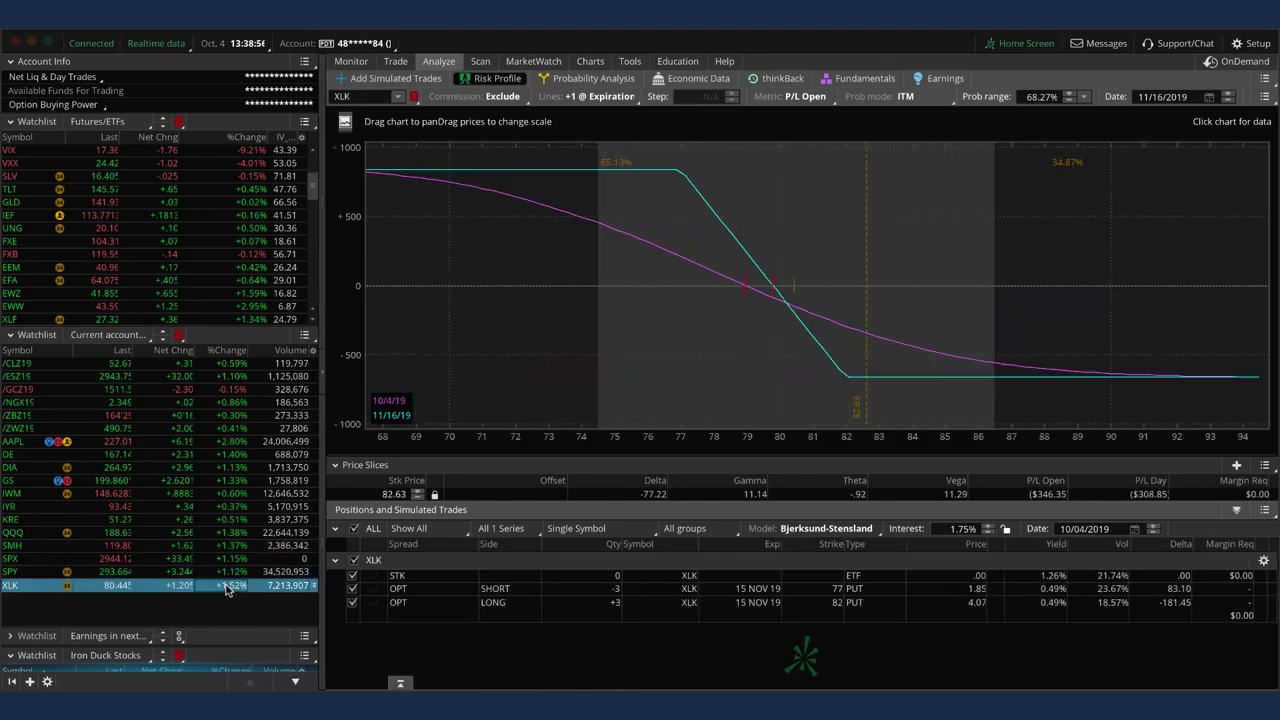